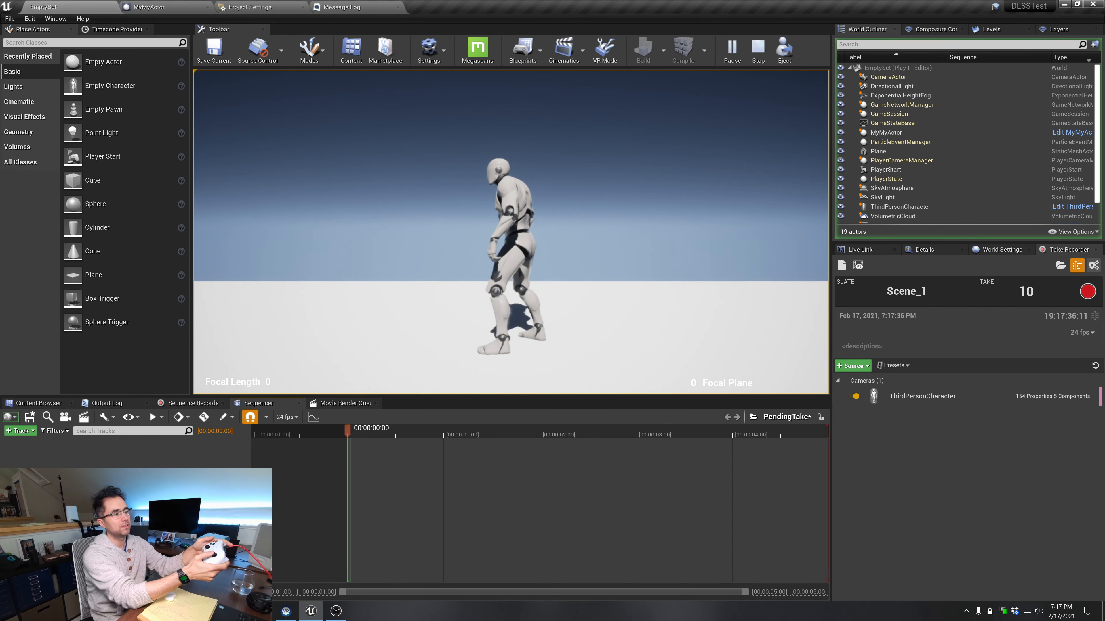
Stop the simulation, open the last recorded take for review and lock the viewport to its camera cuts
key(Escape)
click(857, 266)
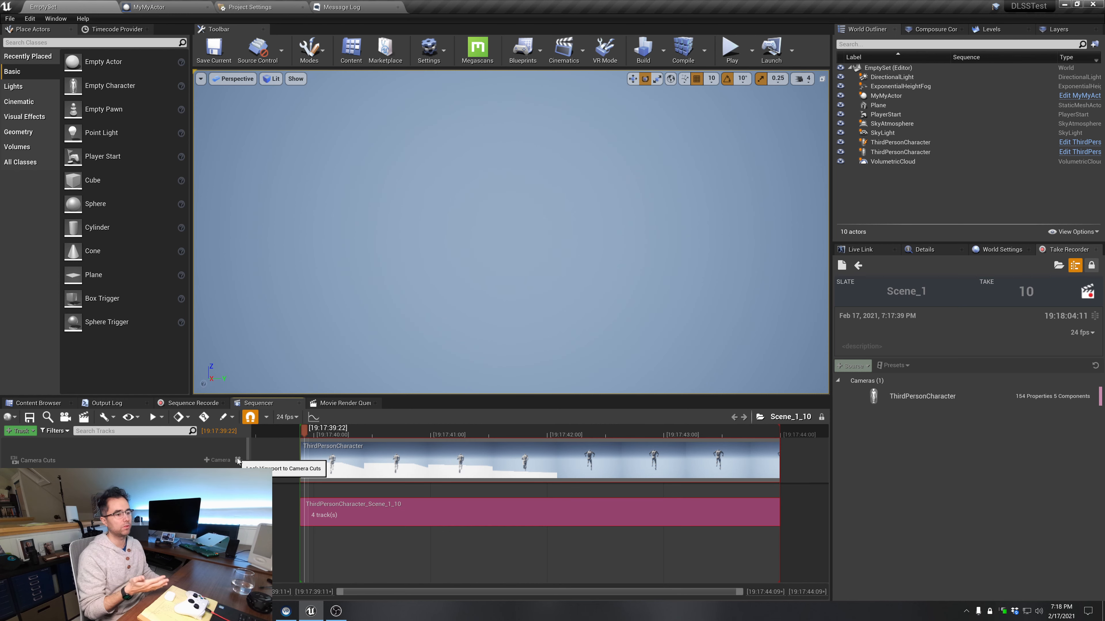
click(238, 460)
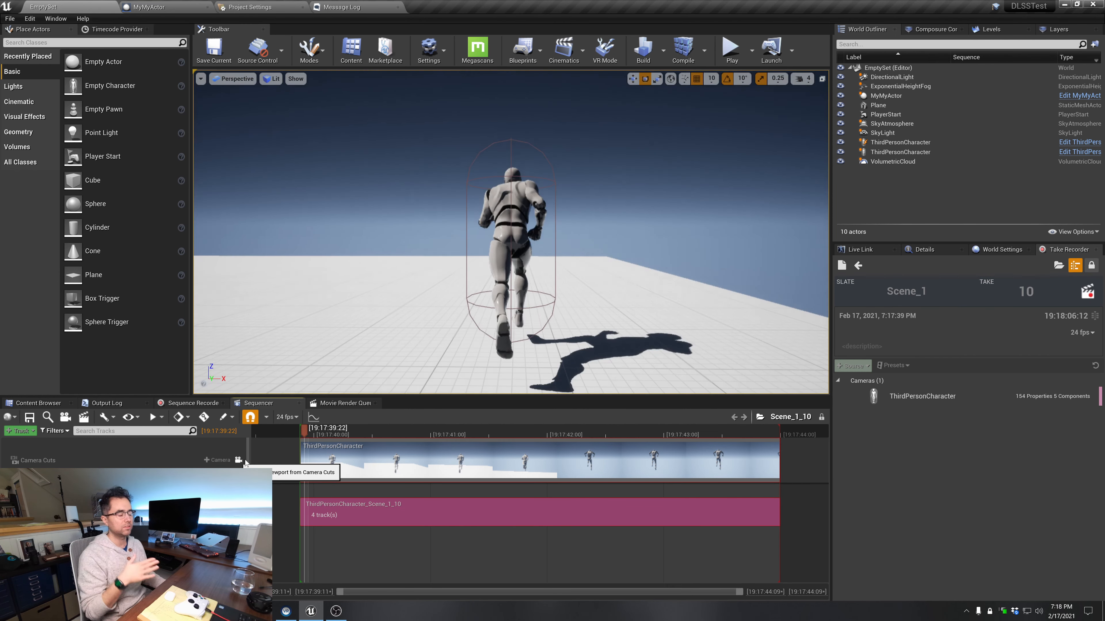
Play back take 10 of Scene_1 from its start in Sequencer
click(313, 417)
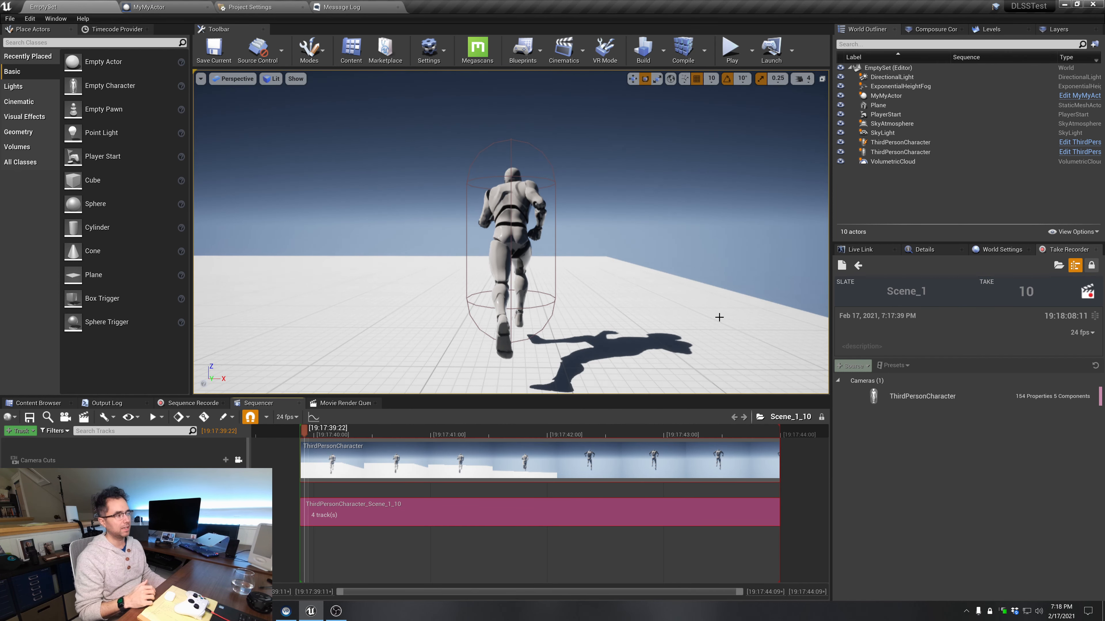
drag(306, 431, 303, 436)
key(space)
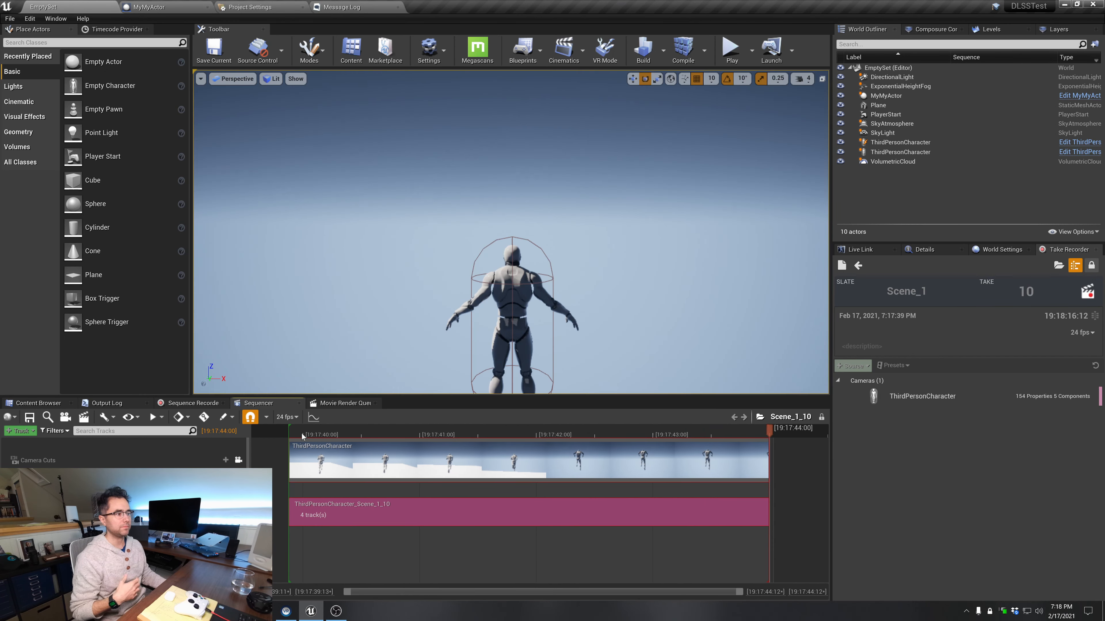
key(space)
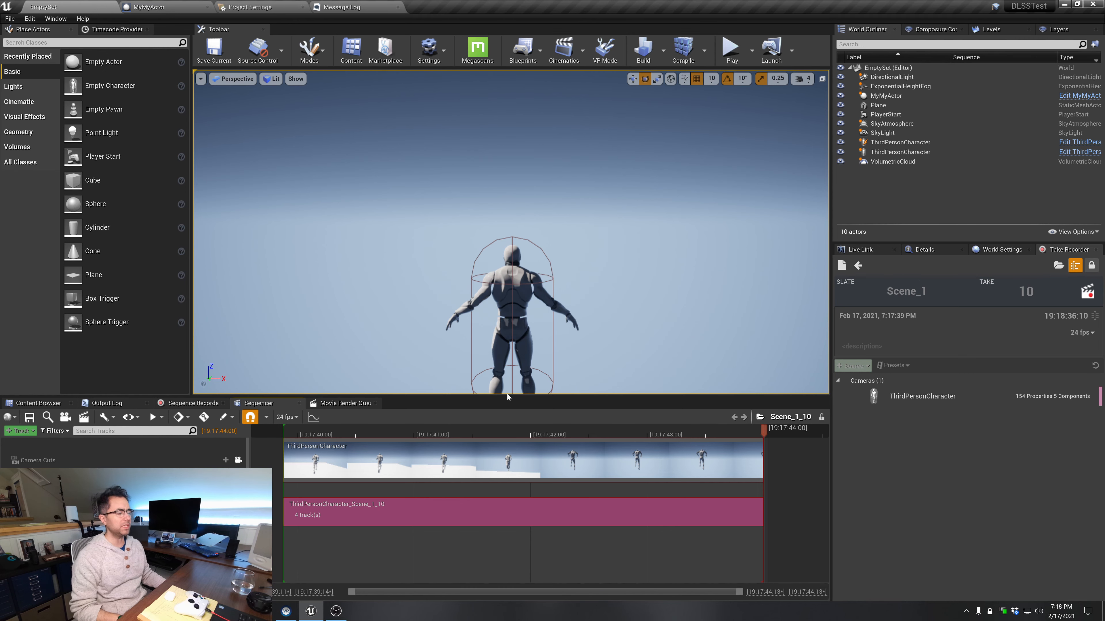
Scrub take 10 to 19:17:40:04, then run the level briefly with the take open and stop it
drag(291, 433, 328, 438)
click(732, 48)
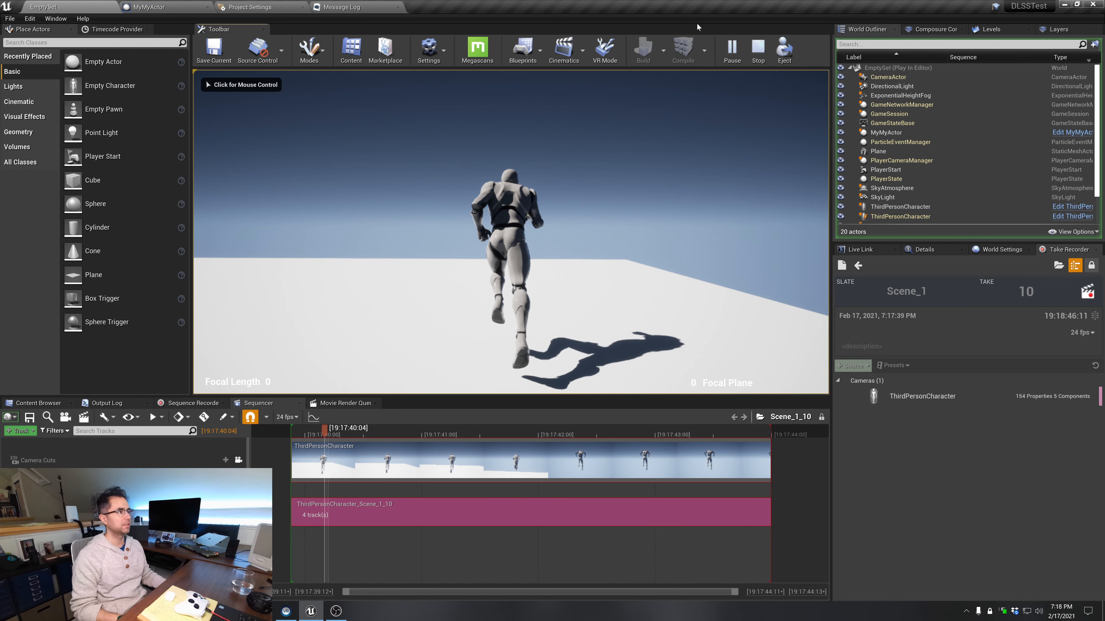
click(757, 48)
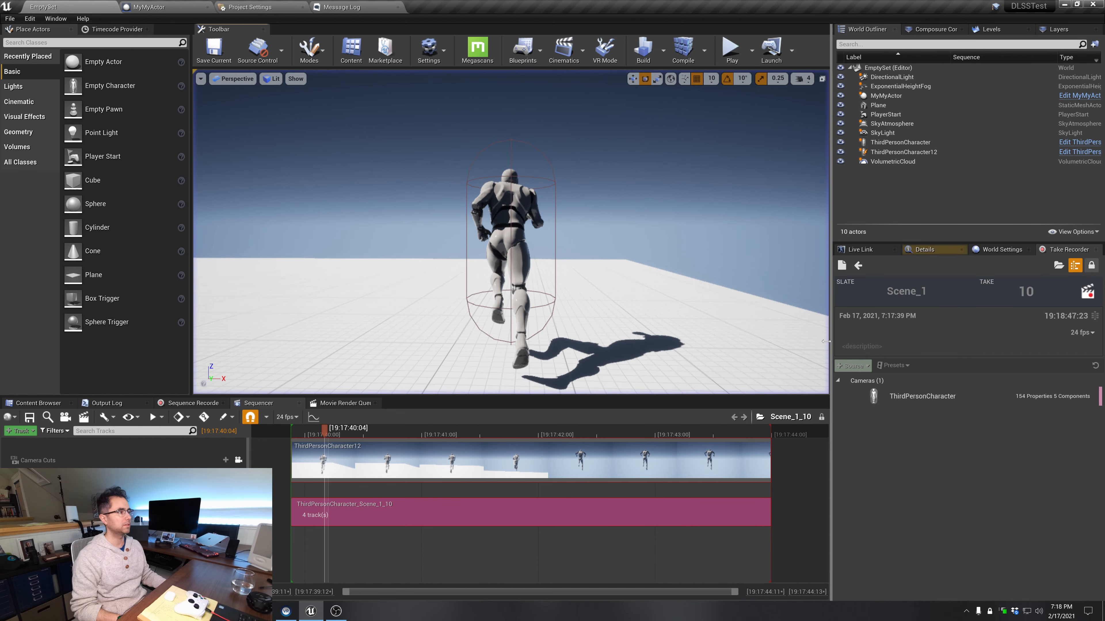
Return to the pending take, reopen take 10 for review and scrub to 19:17:40:11, examining the recorded character and camera from a wider viewpoint
click(858, 265)
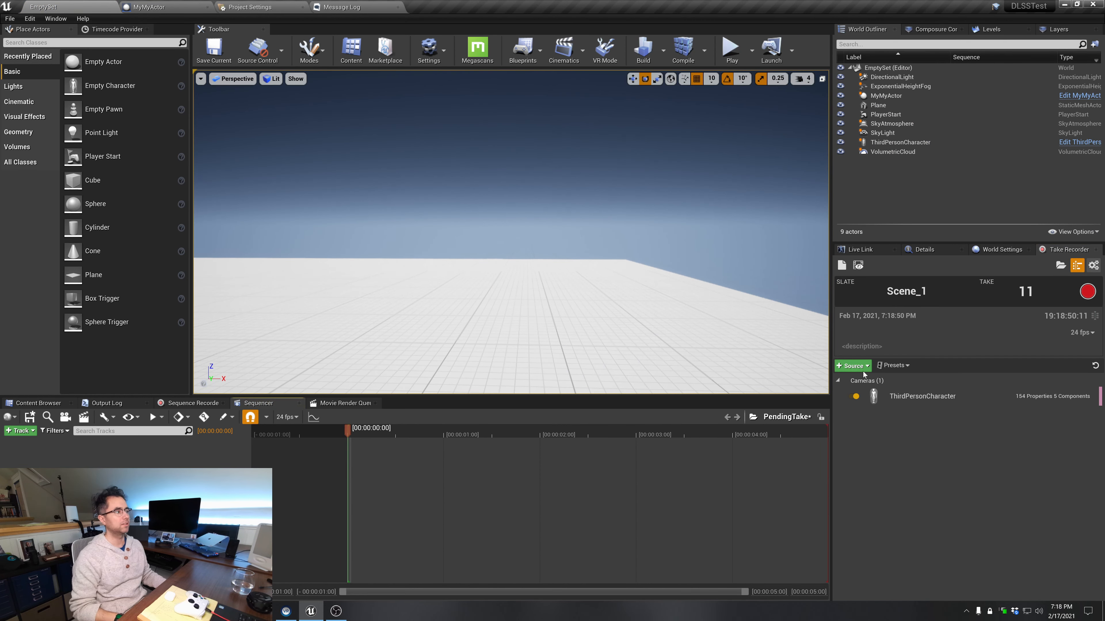
click(858, 266)
right_drag(604, 333, 461, 332)
key(s)
key(s)
right_drag(564, 338, 589, 387)
drag(292, 434, 344, 434)
right_drag(413, 344, 355, 350)
key(w)
key(d)
right_drag(535, 351, 505, 352)
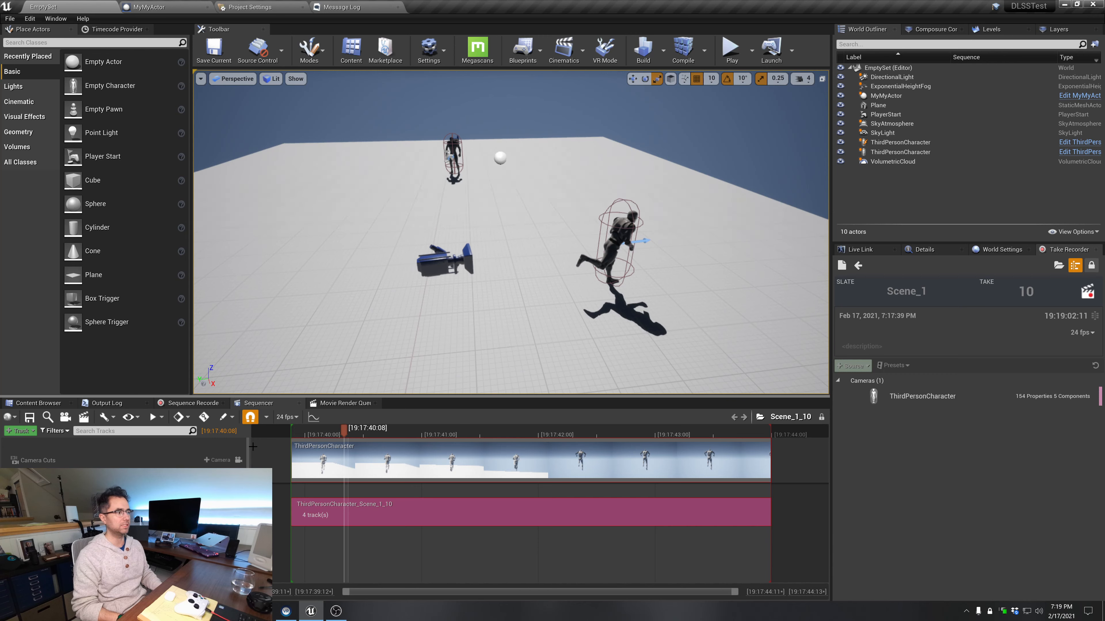
drag(345, 433, 359, 433)
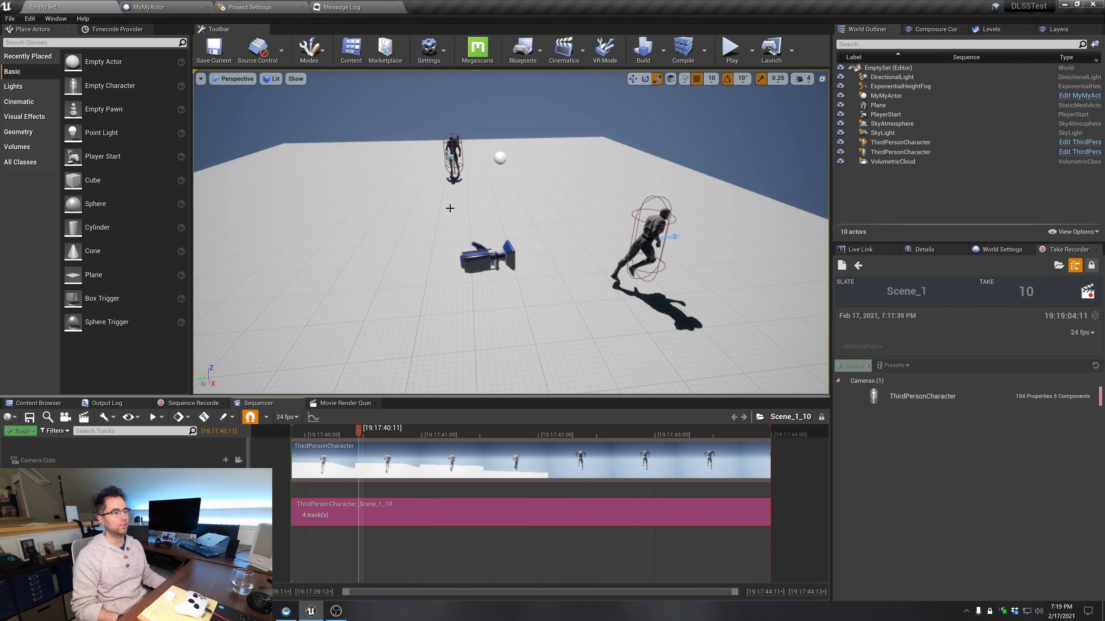
Run the level with take 10 open, scrub its timeline to 19:17:40:05 during play, and stop the simulation
click(452, 152)
key(w)
click(410, 227)
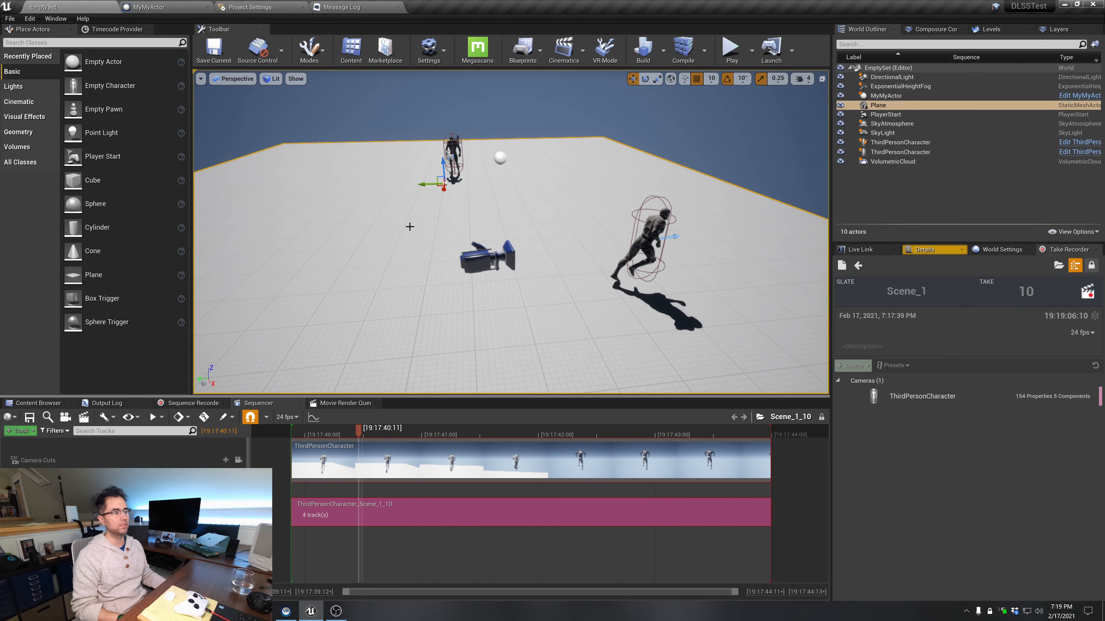
key(a)
right_drag(410, 227, 479, 230)
key(s)
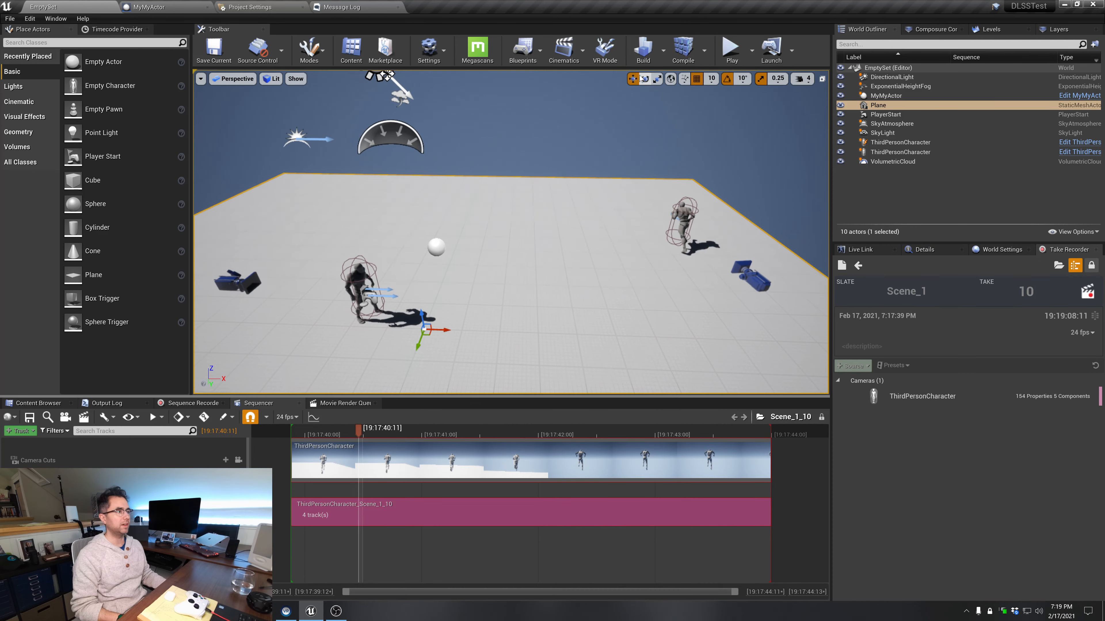
click(731, 49)
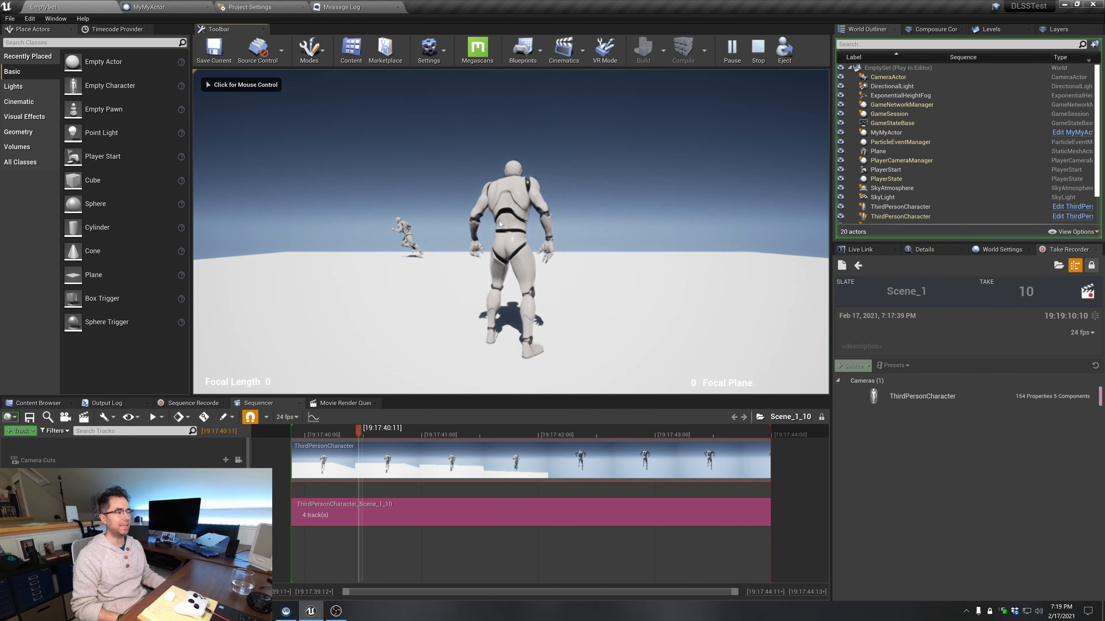
click(354, 430)
mouse_move(353, 430)
mouse_down()
mouse_move(310, 435)
mouse_move(477, 442)
mouse_move(334, 437)
mouse_up()
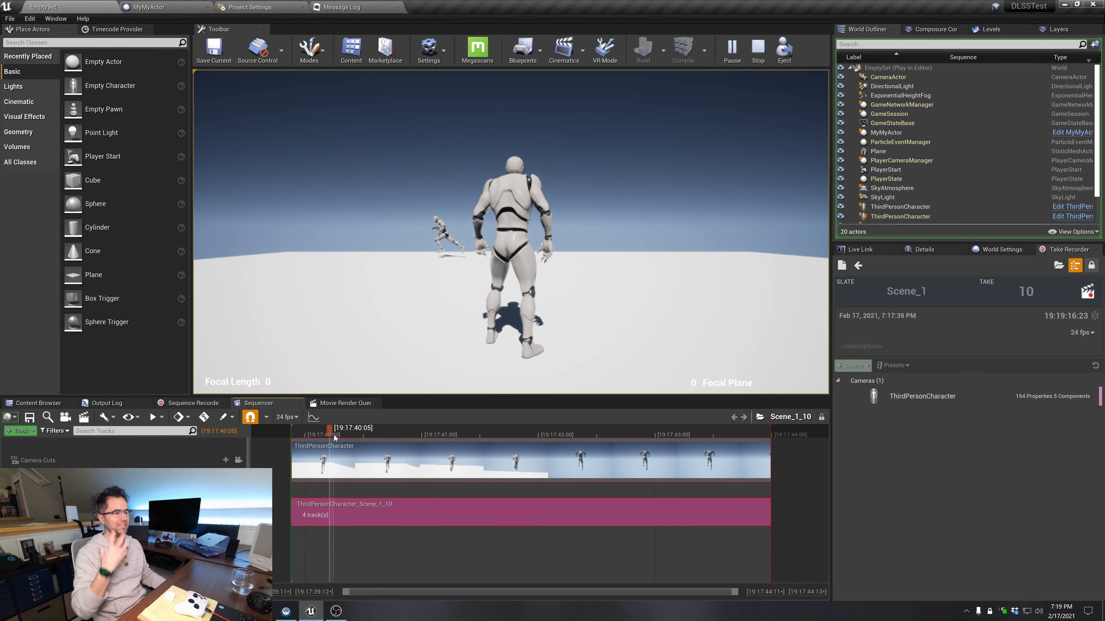
click(758, 52)
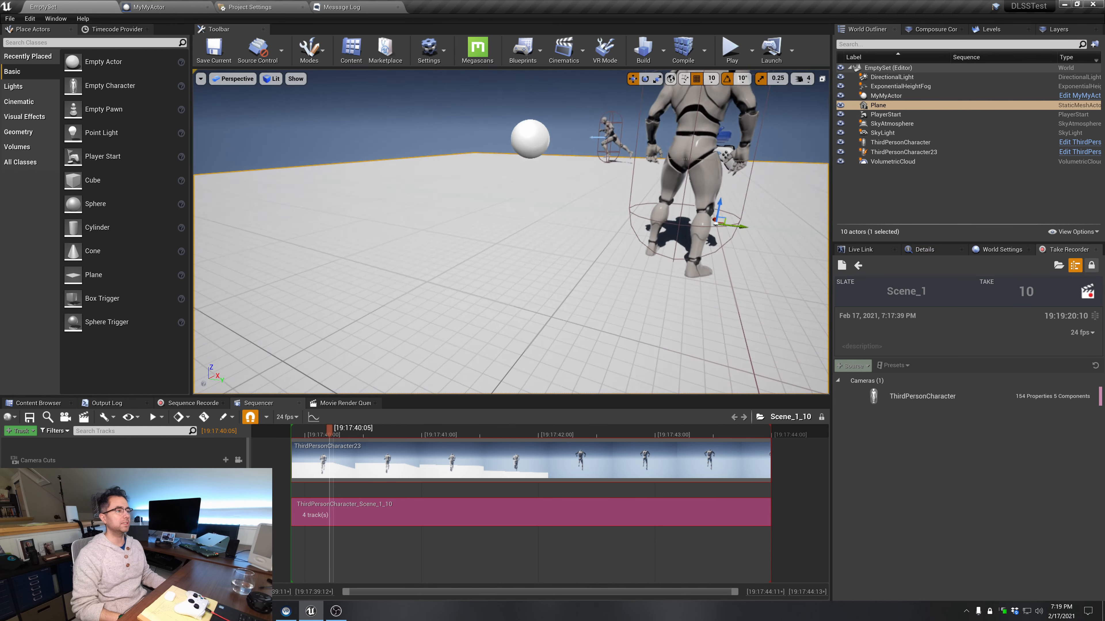
Return to the pending take and play the level to record take 11 of Scene_1, then stop the simulation
mouse_move(511, 232)
right_down()
mouse_move(512, 222)
mouse_move(513, 233)
right_up()
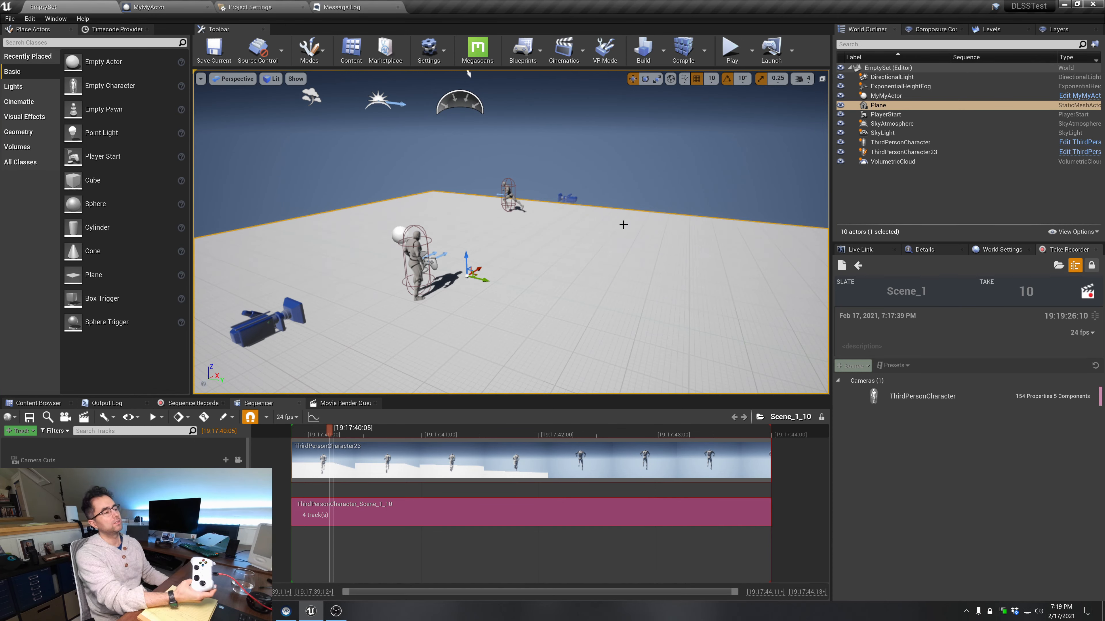
click(857, 265)
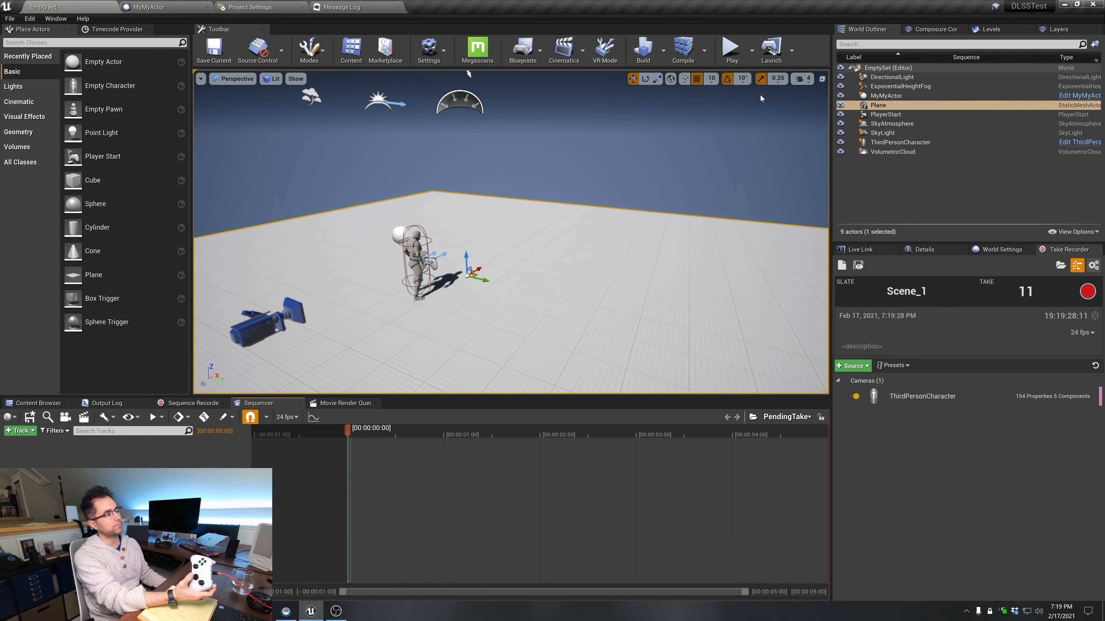
click(731, 49)
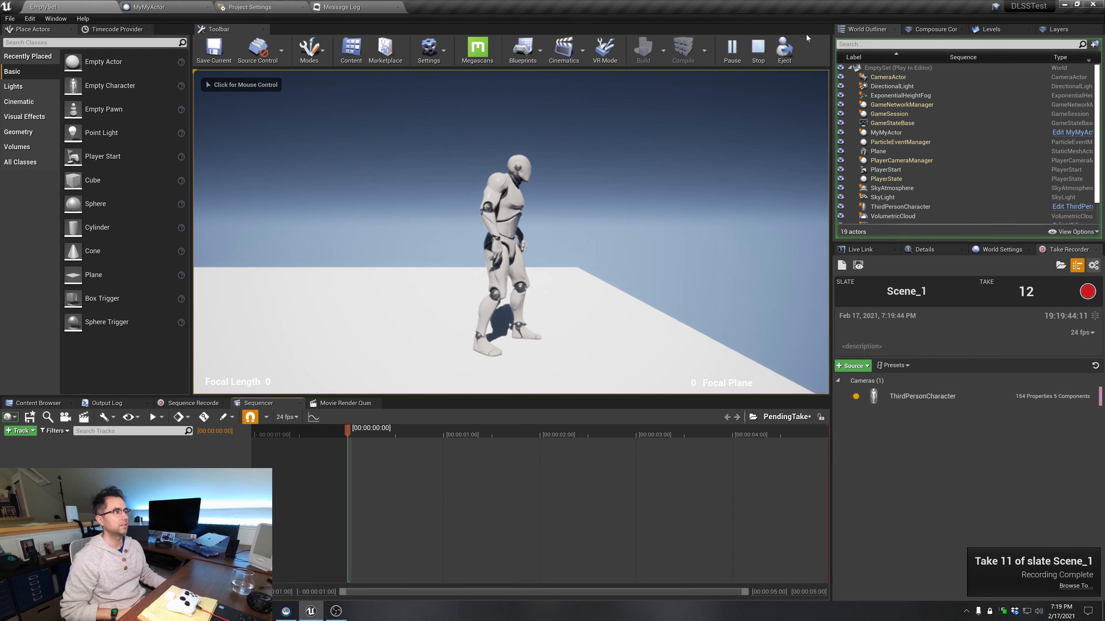
click(758, 47)
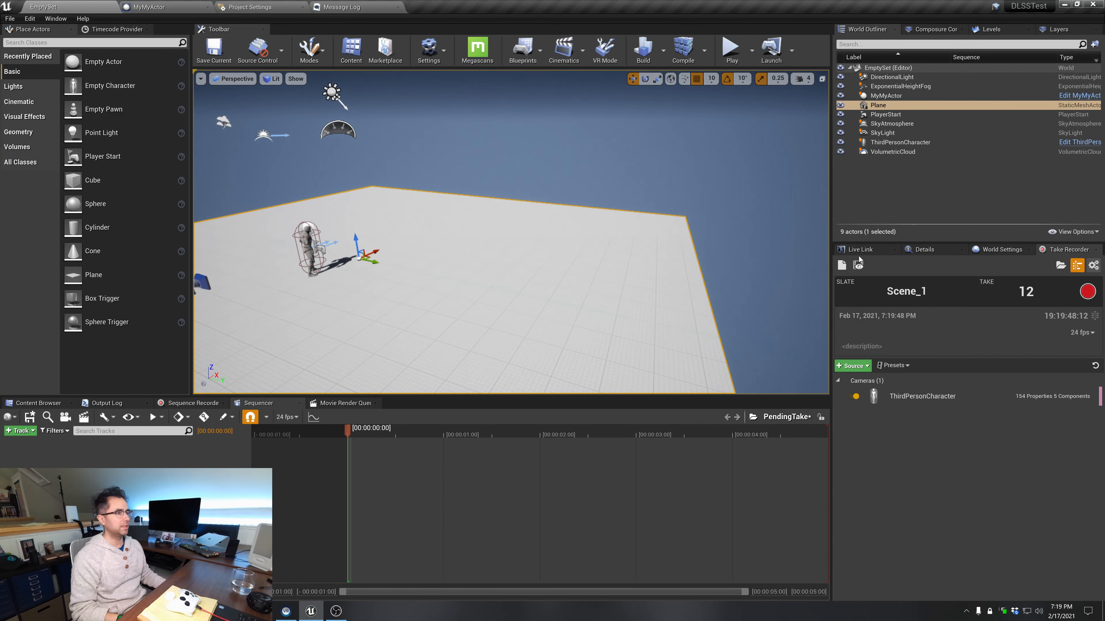
Open take 11 for review, play it back and scrub through the recording to 19:19:41:23
click(858, 265)
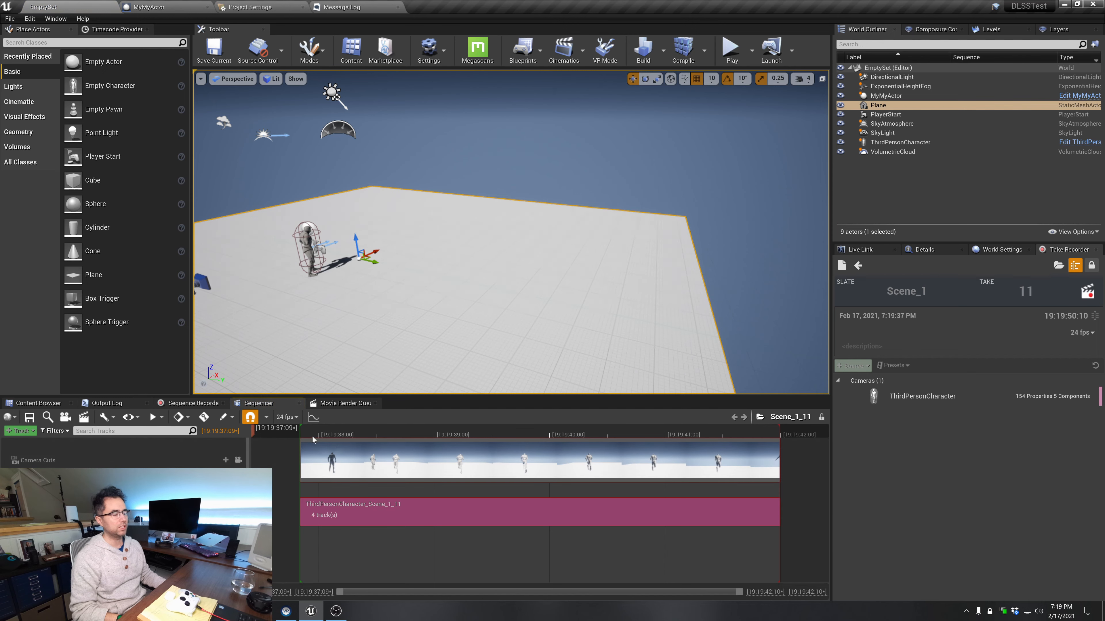
key(space)
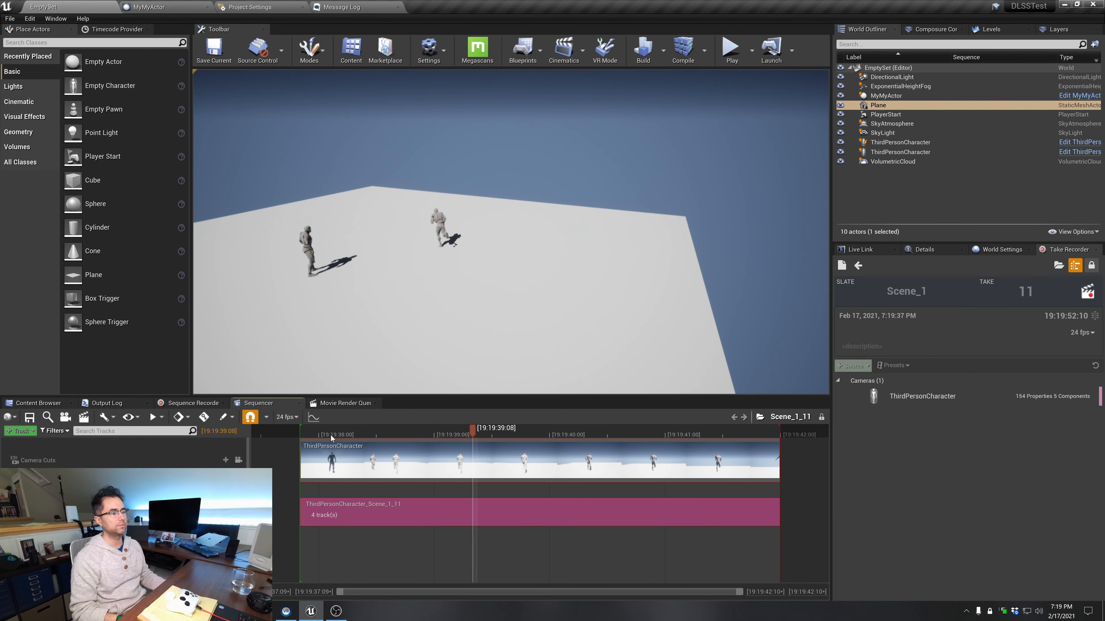
key(space)
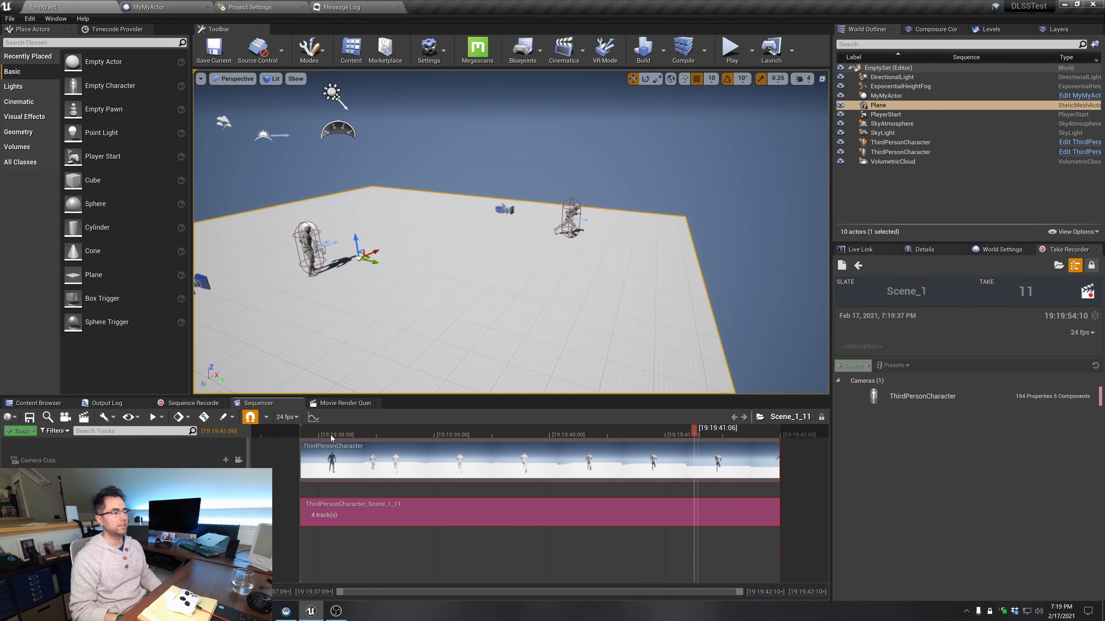
drag(330, 434, 775, 439)
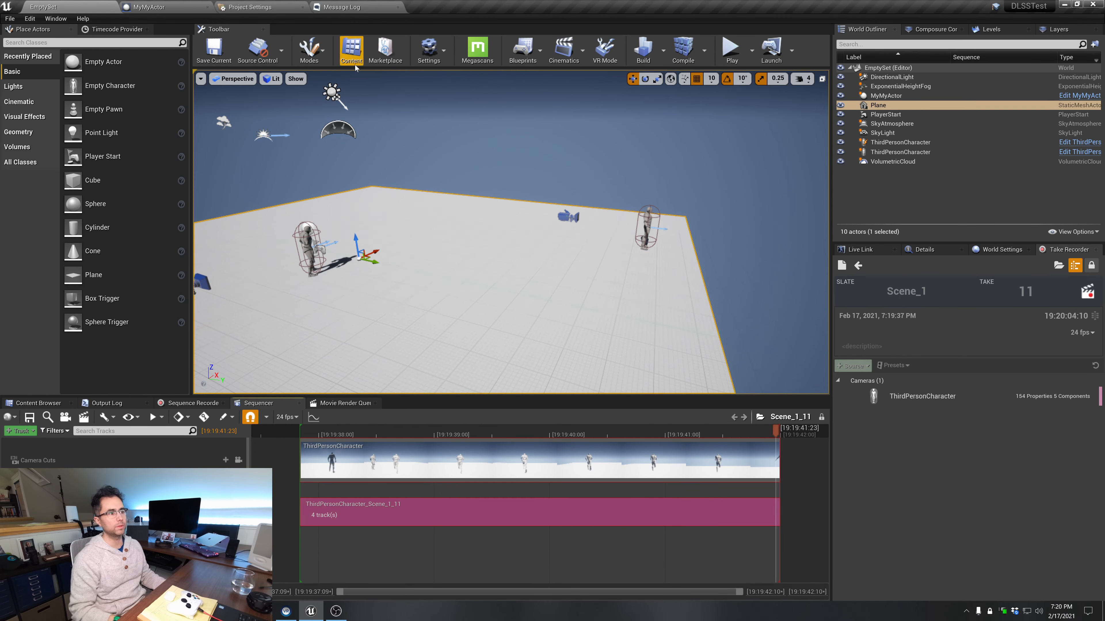
Open the Level Blueprint and add a Cast To TakeRecorder node beside the event nodes
click(522, 48)
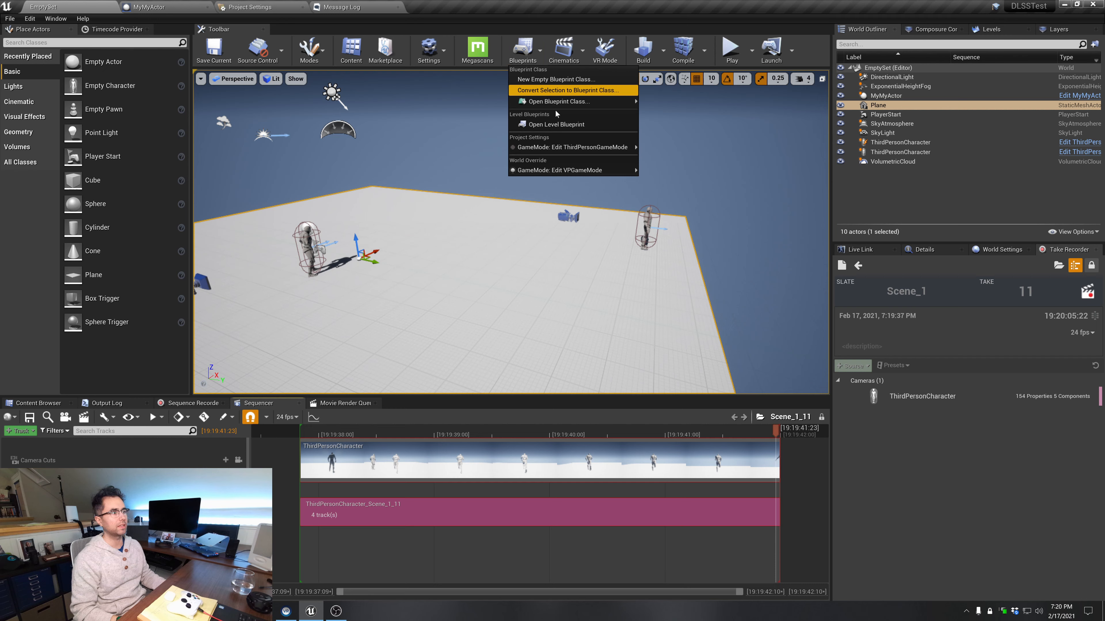
click(564, 127)
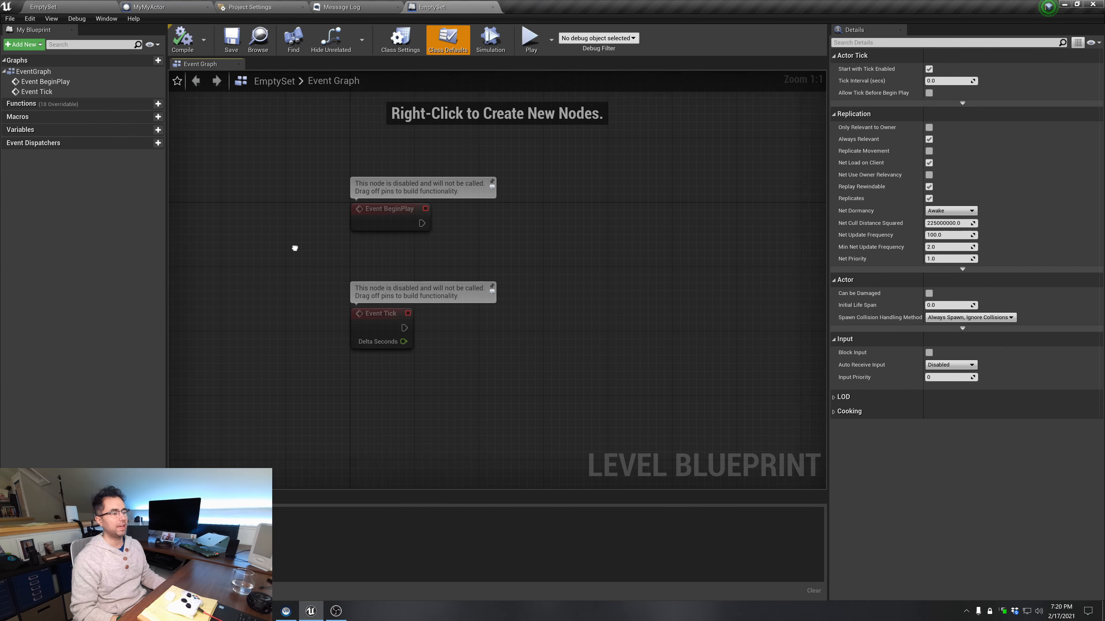
right_click(427, 218)
text(take)
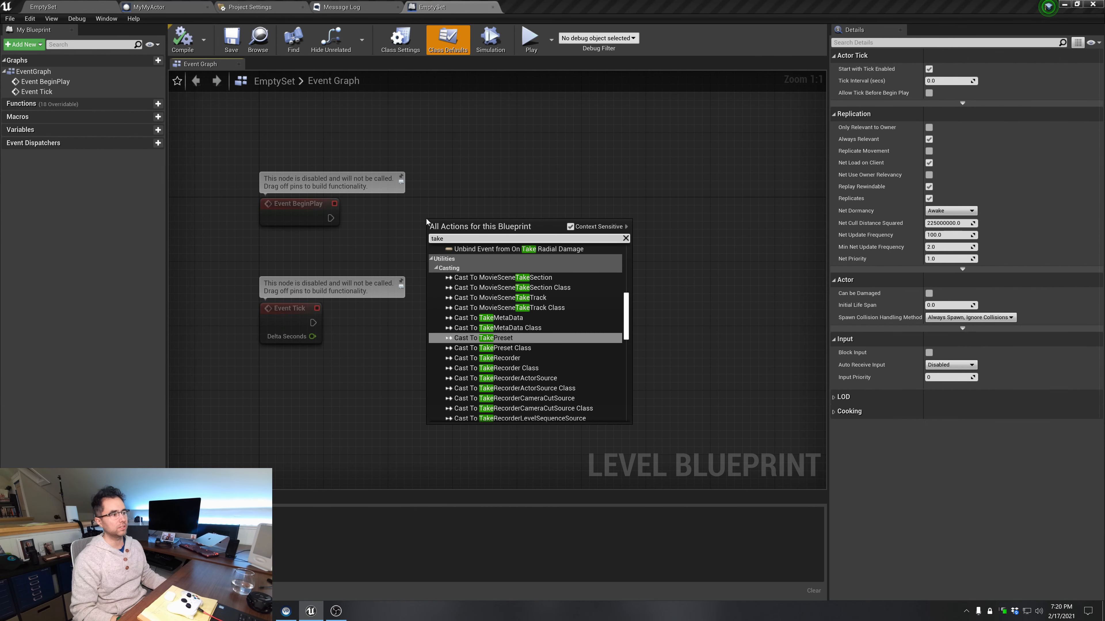
text( recorder)
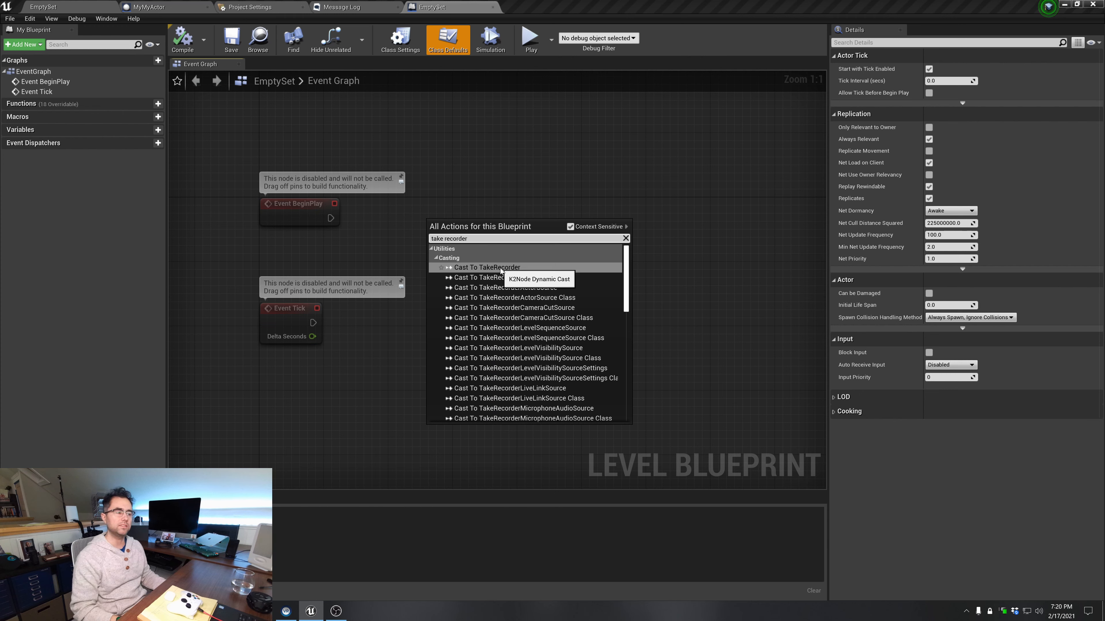
click(500, 269)
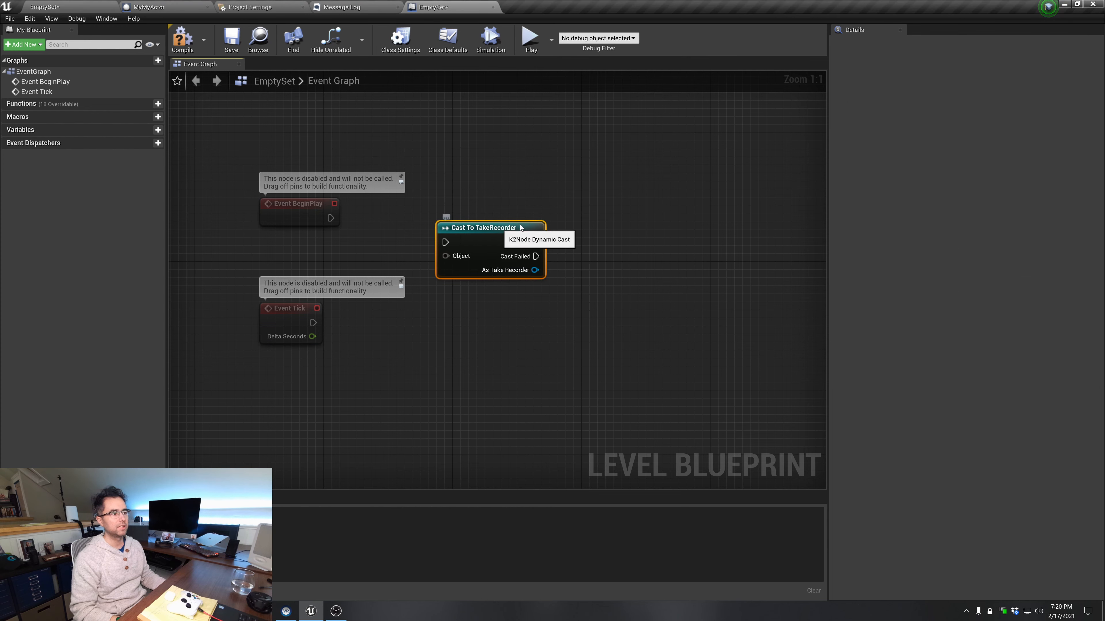
Search the actions available from the cast node's As Take Recorder output for "start", "record" and "begin"
drag(526, 224, 502, 240)
right_drag(565, 300, 520, 298)
drag(497, 275, 584, 252)
text(start)
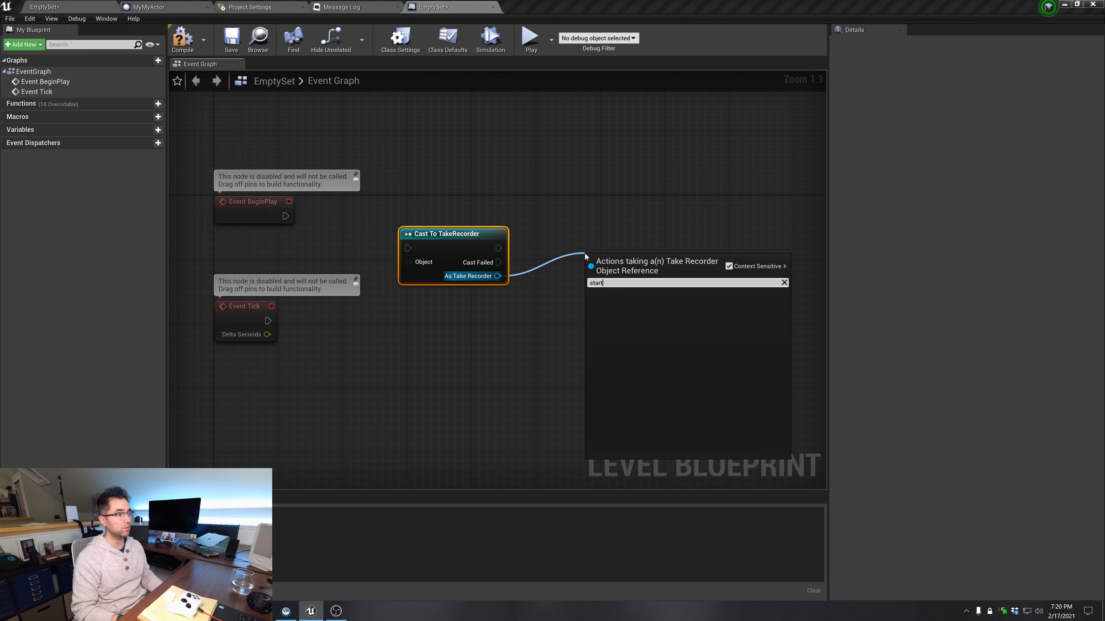
key(ctrl+a)
text(record)
key(ctrl+a)
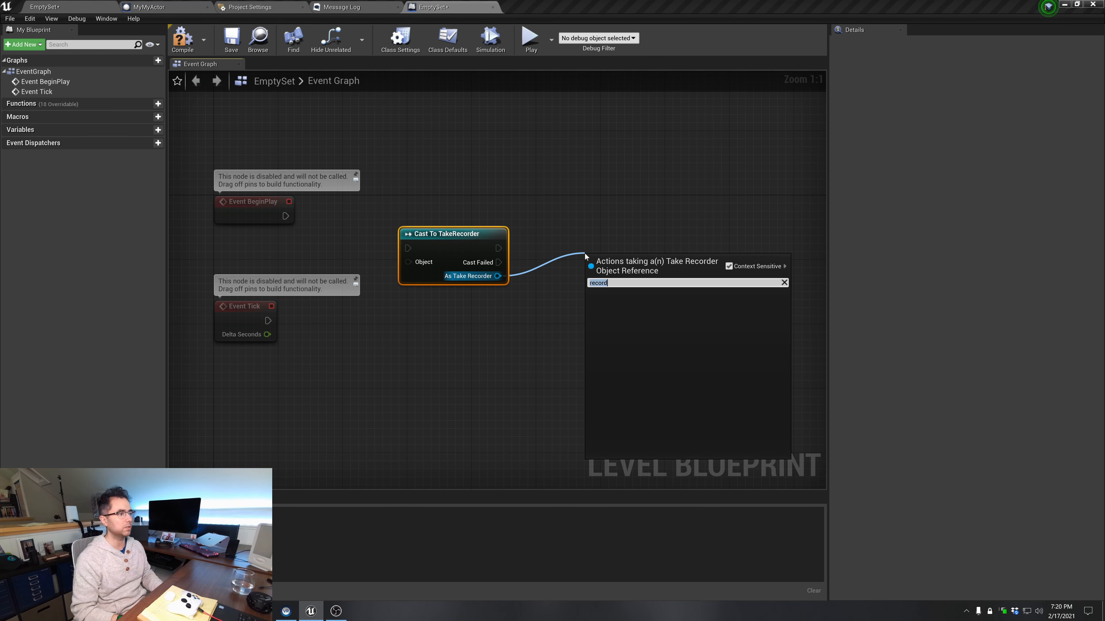
text(begin)
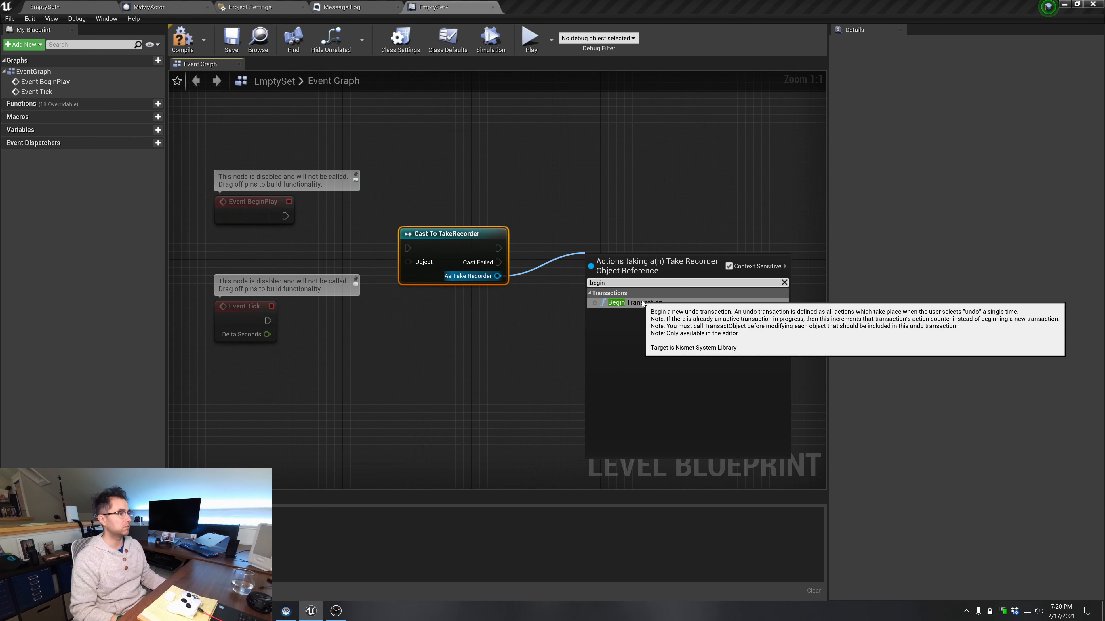
click(537, 309)
Delete the Cast To TakeRecorder node and compile the Level Blueprint
drag(461, 239, 483, 229)
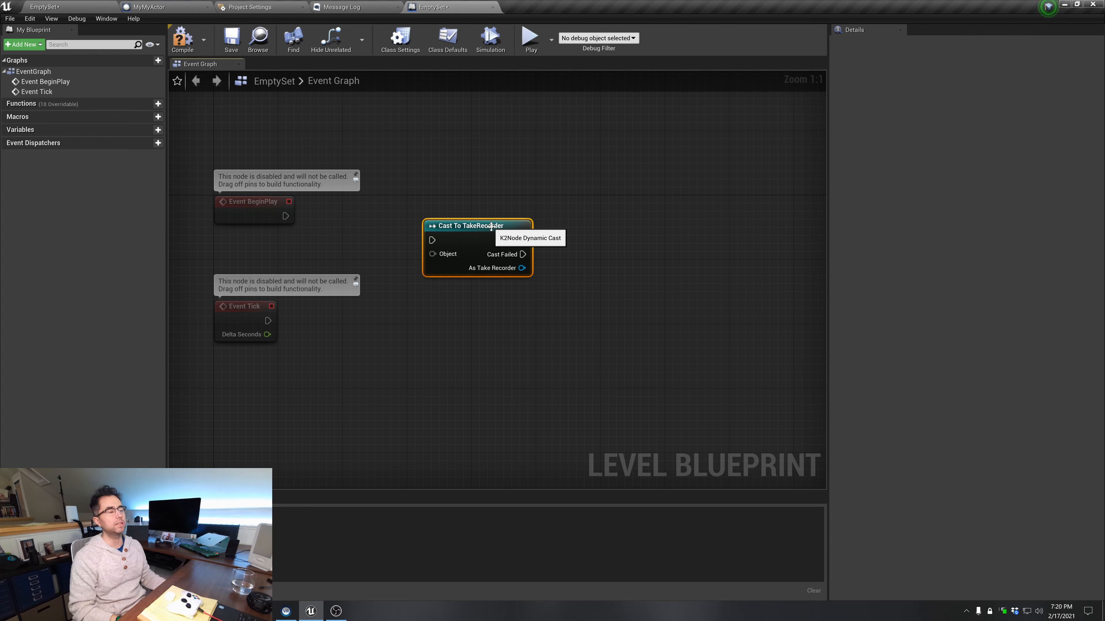
key(Delete)
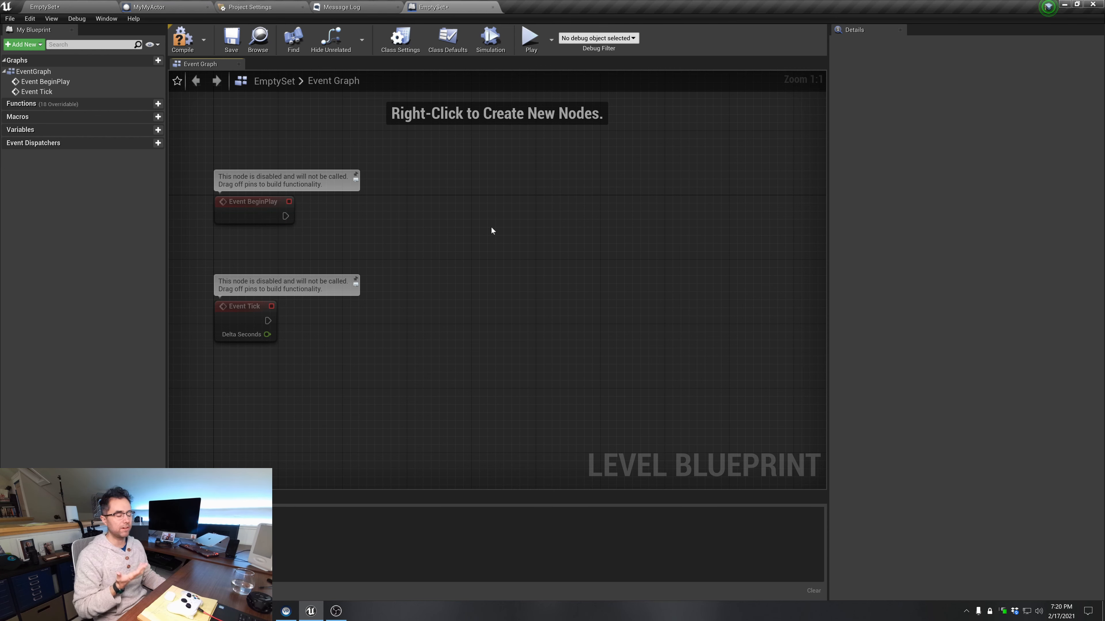
click(187, 43)
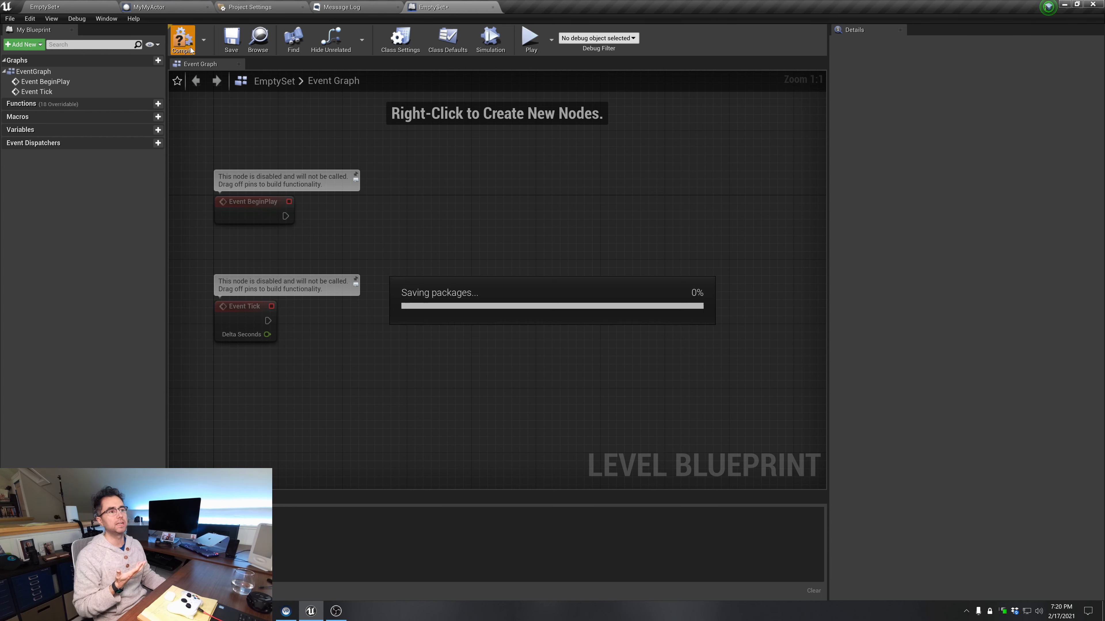
Show the MyMyActor blueprint's event graph with the record button logic
click(165, 9)
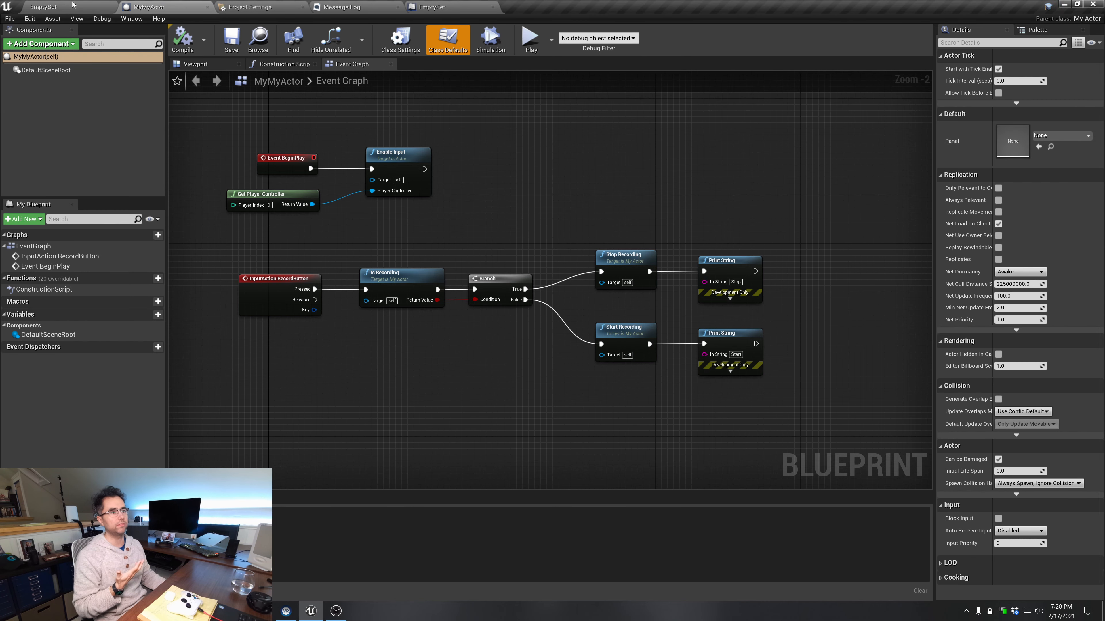
Return to the EmptySet level and bring up the Take Recorder from the editor's cinematics tools
click(65, 6)
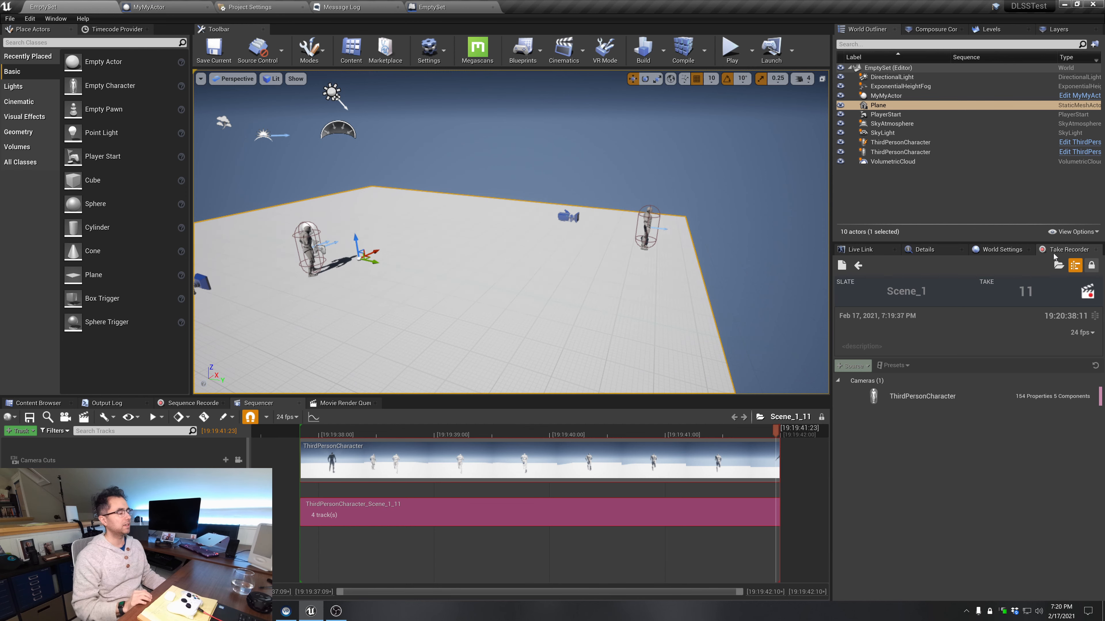
click(65, 19)
mouse_move(87, 37)
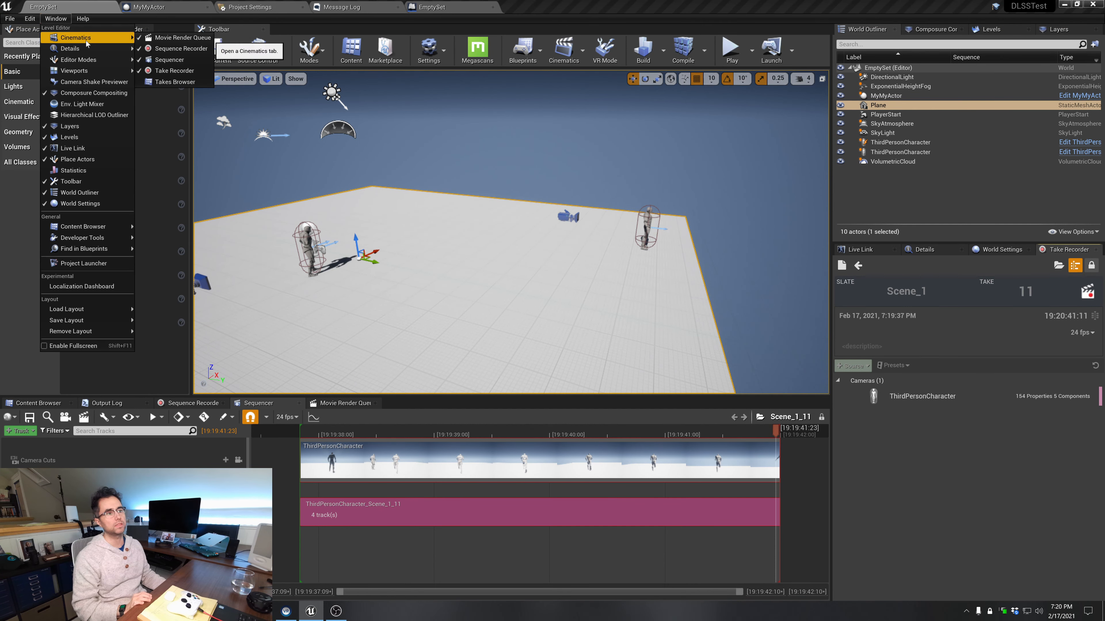
click(191, 74)
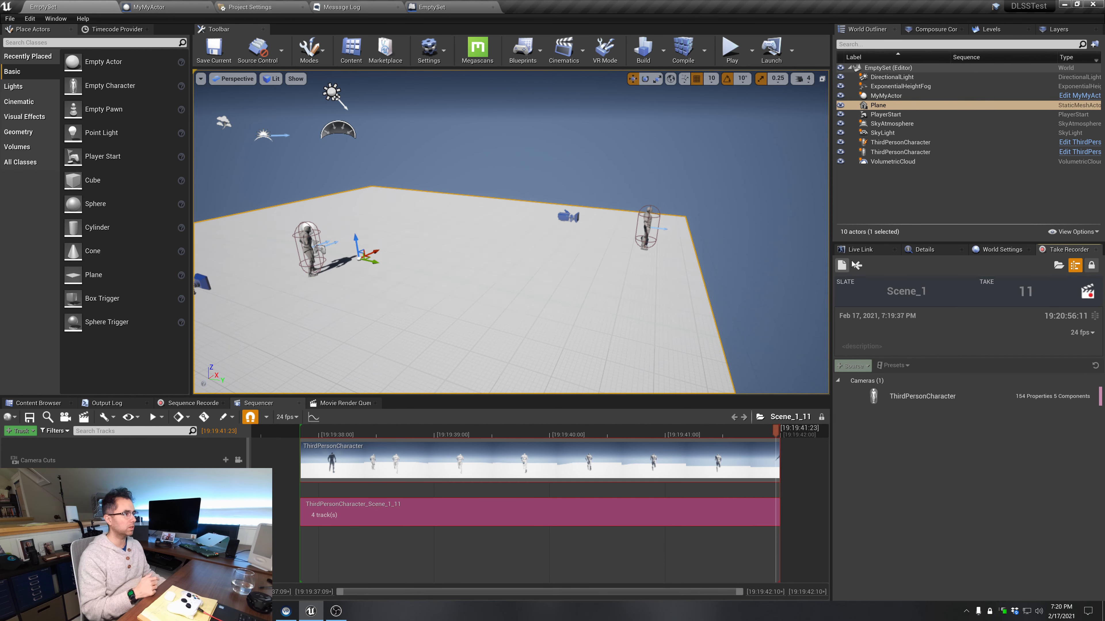
Leave the review of take 11 and record take 12 of Scene_1 without playing the level
click(863, 265)
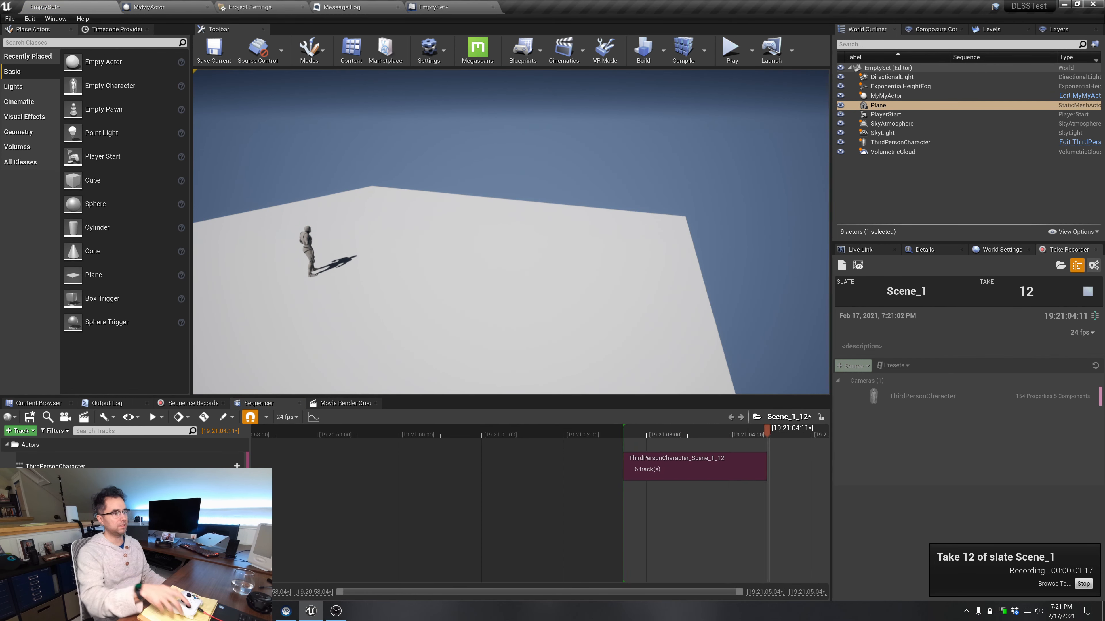
click(1088, 291)
Play the level, record take 13 of Scene_1 with the Take Recorder, and end the play session
click(731, 46)
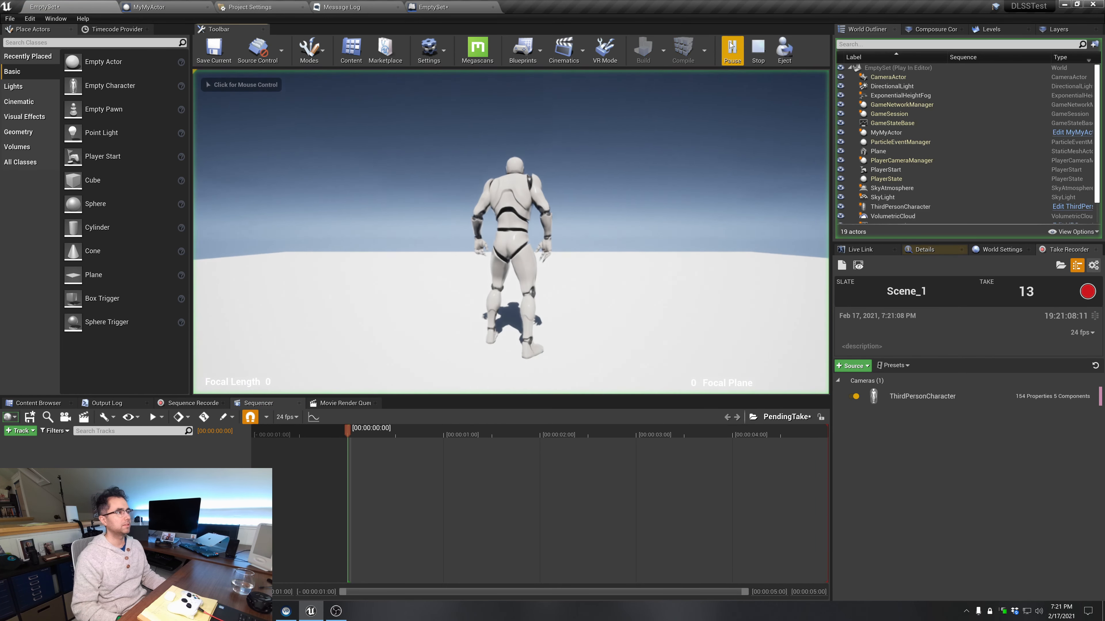
click(1088, 292)
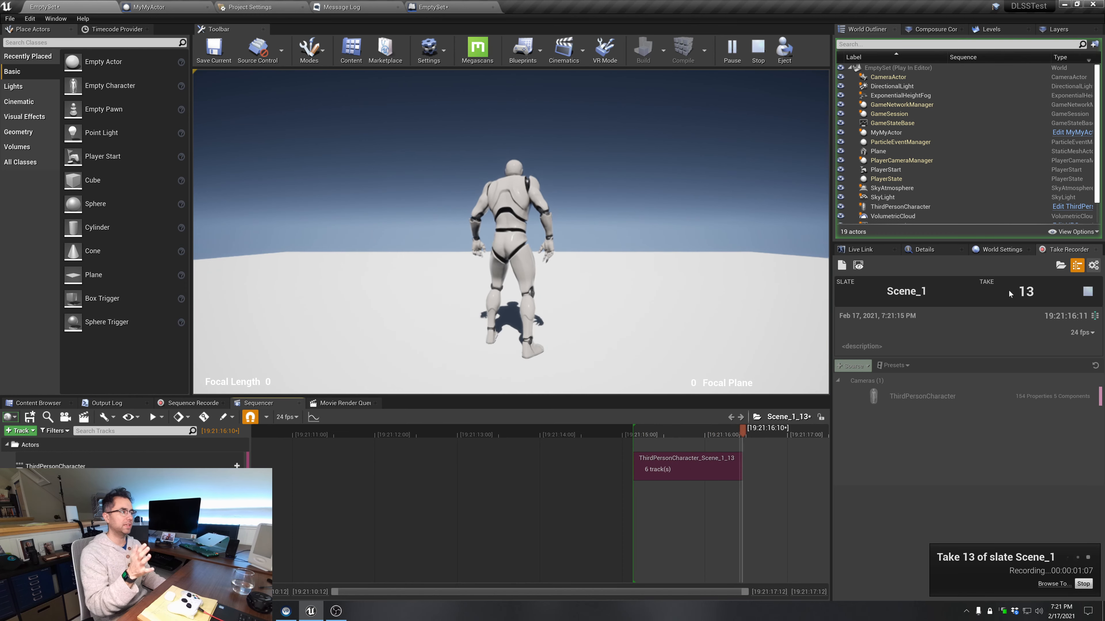
click(1088, 292)
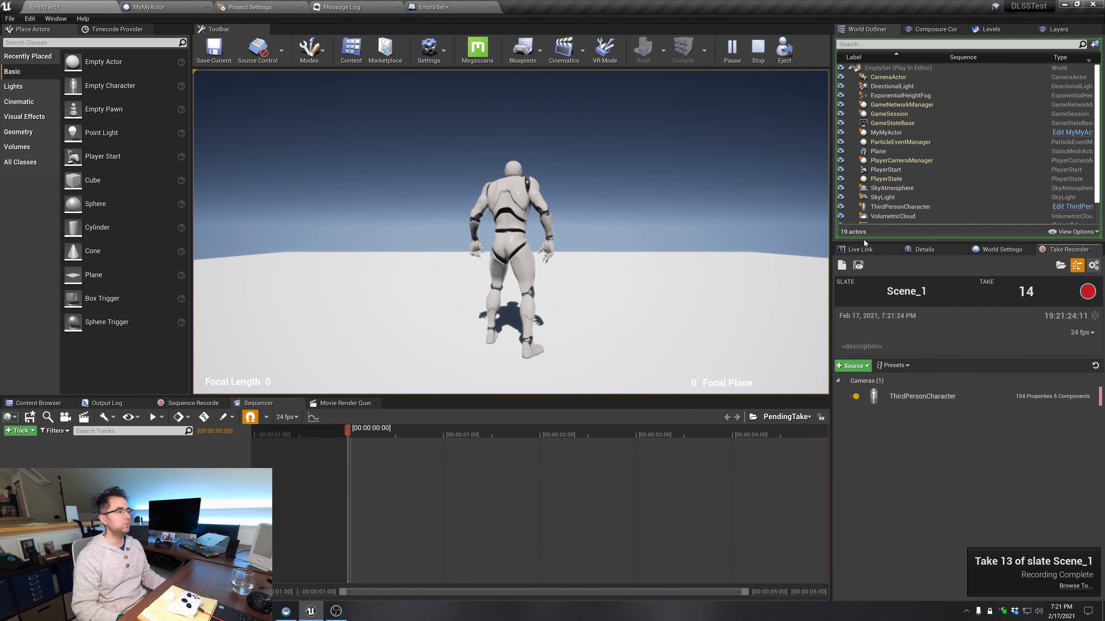
click(758, 48)
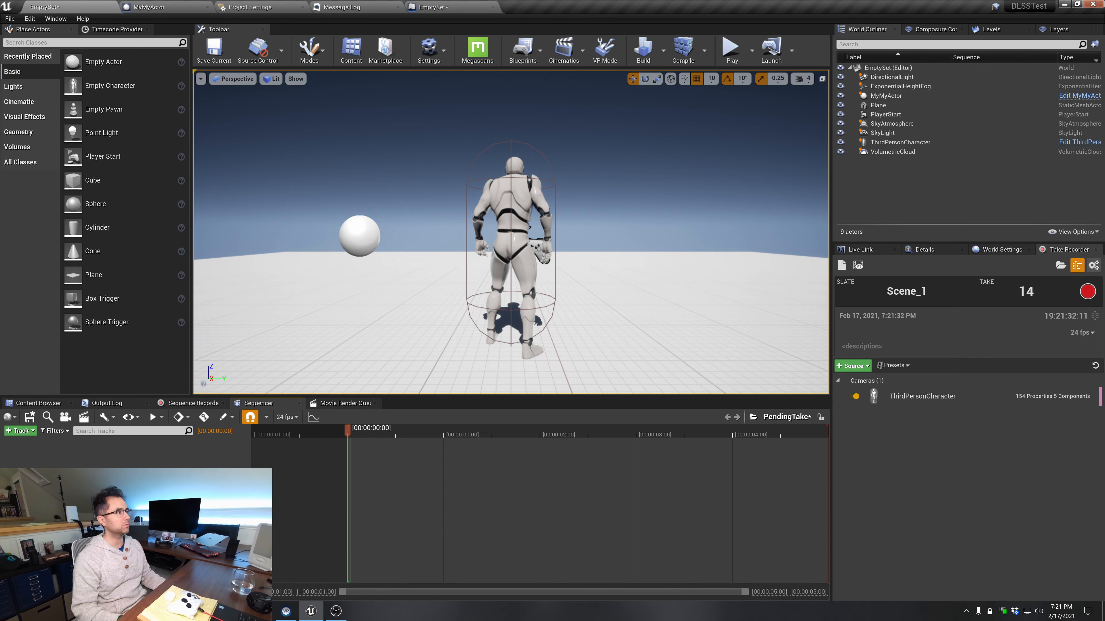
Close the Unreal editor, saving the EmptySet level, and clear the SteamVR error and window off the desktop
click(1091, 6)
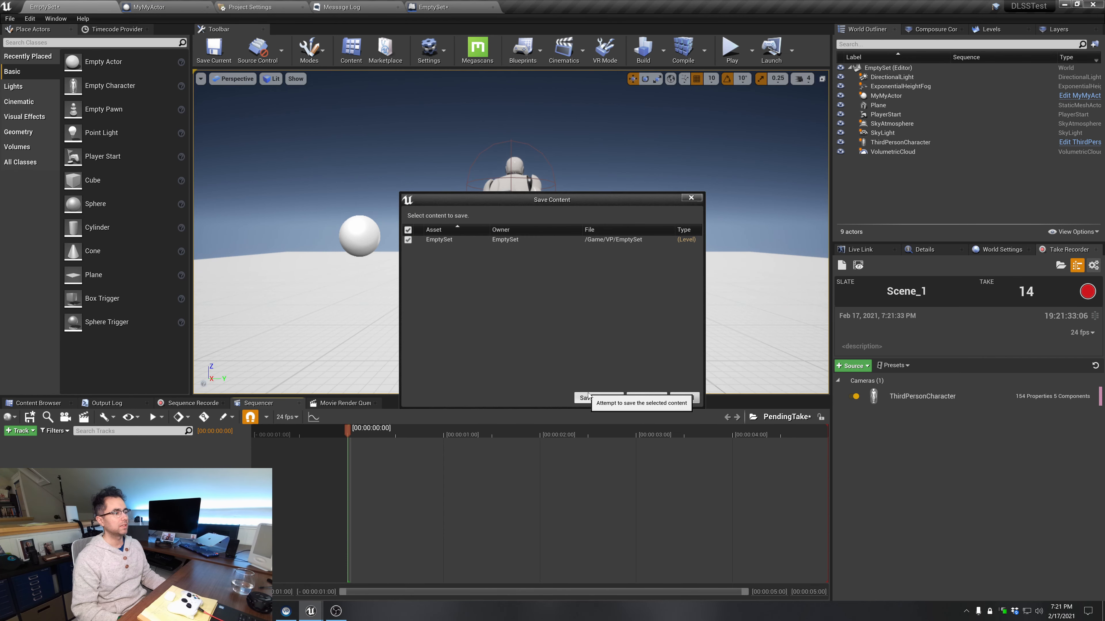
click(588, 398)
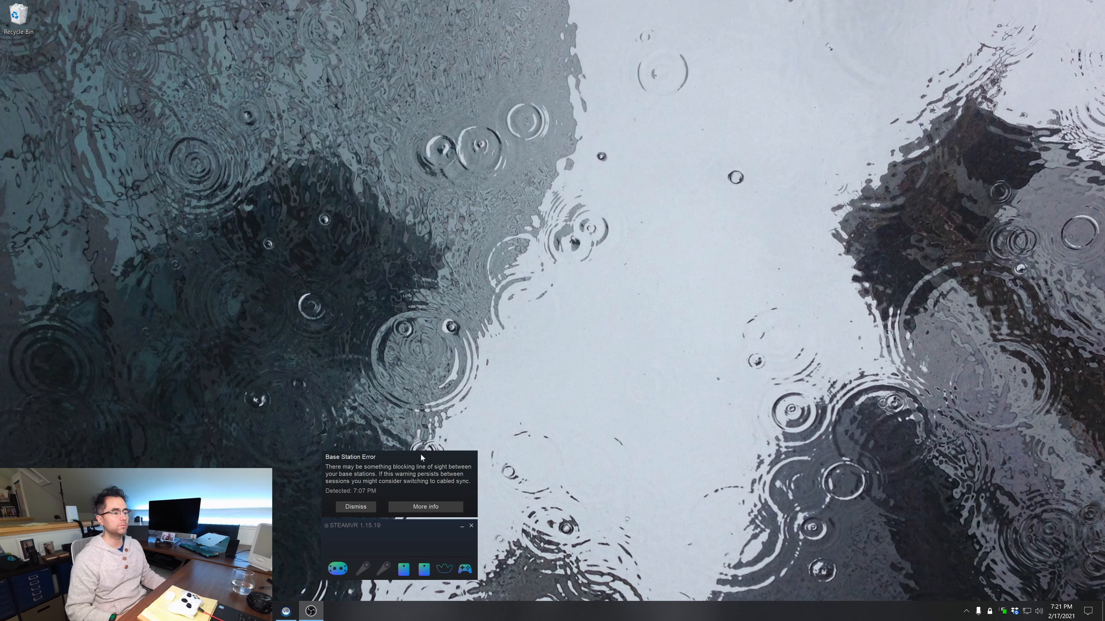
click(356, 507)
click(462, 526)
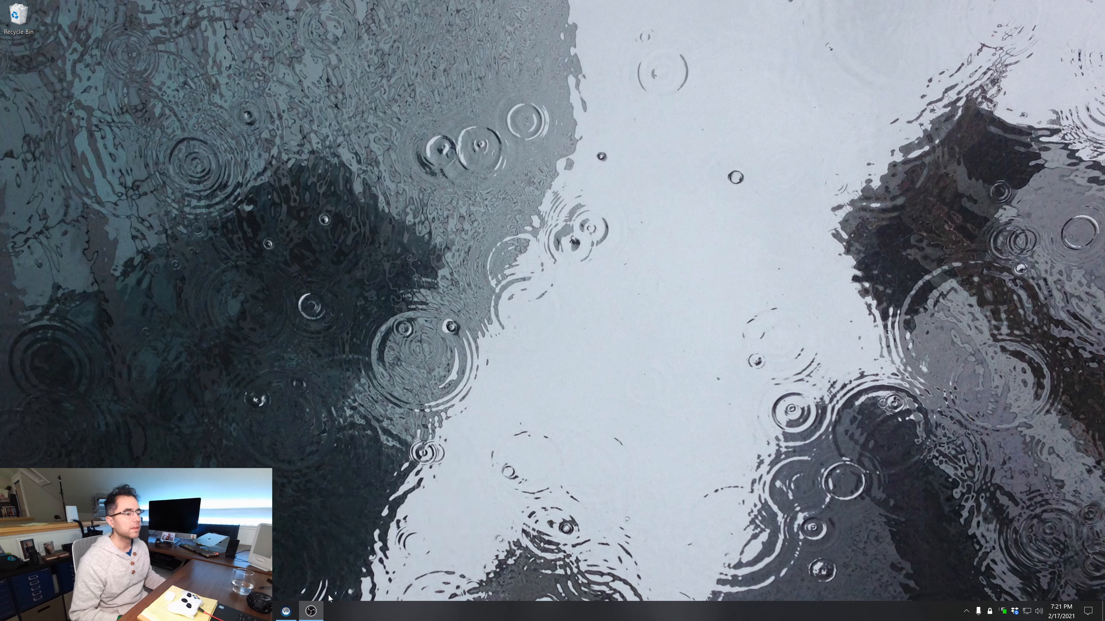
Find the Epic Games Launcher by searching Windows for "epic" and open it
key(super+s)
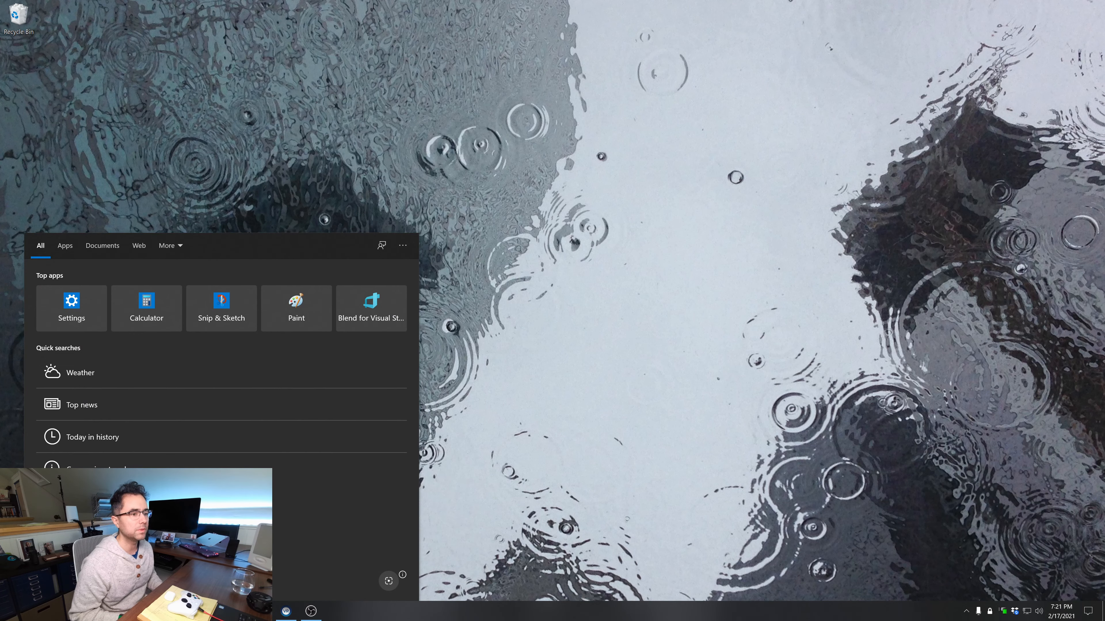
text(ta)
key(BackSpace)
key(BackSpace)
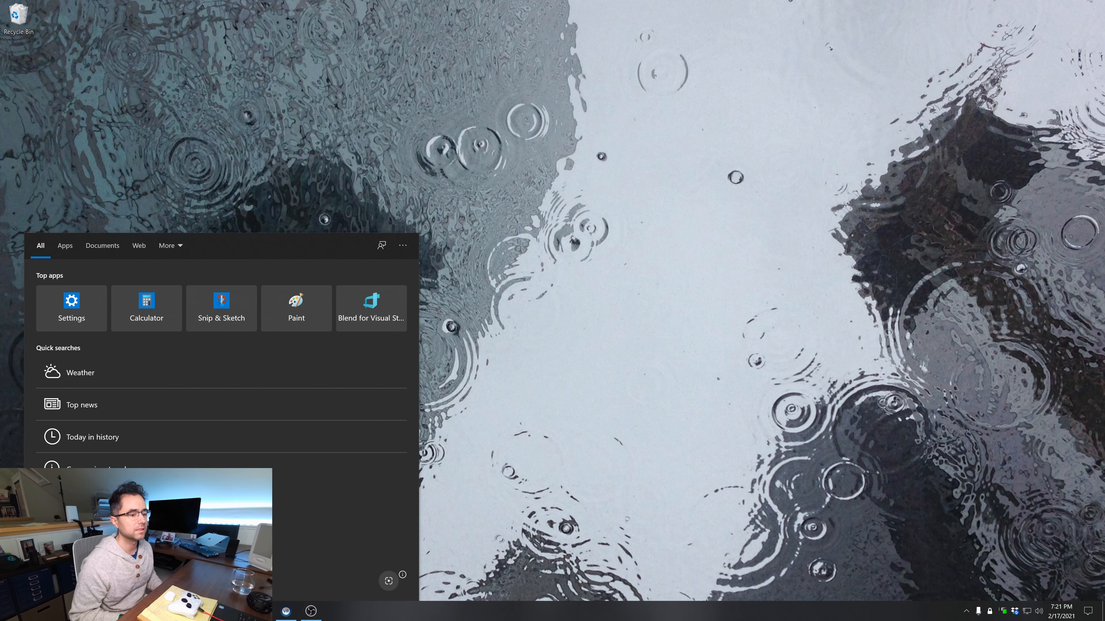
text(epic)
key(Return)
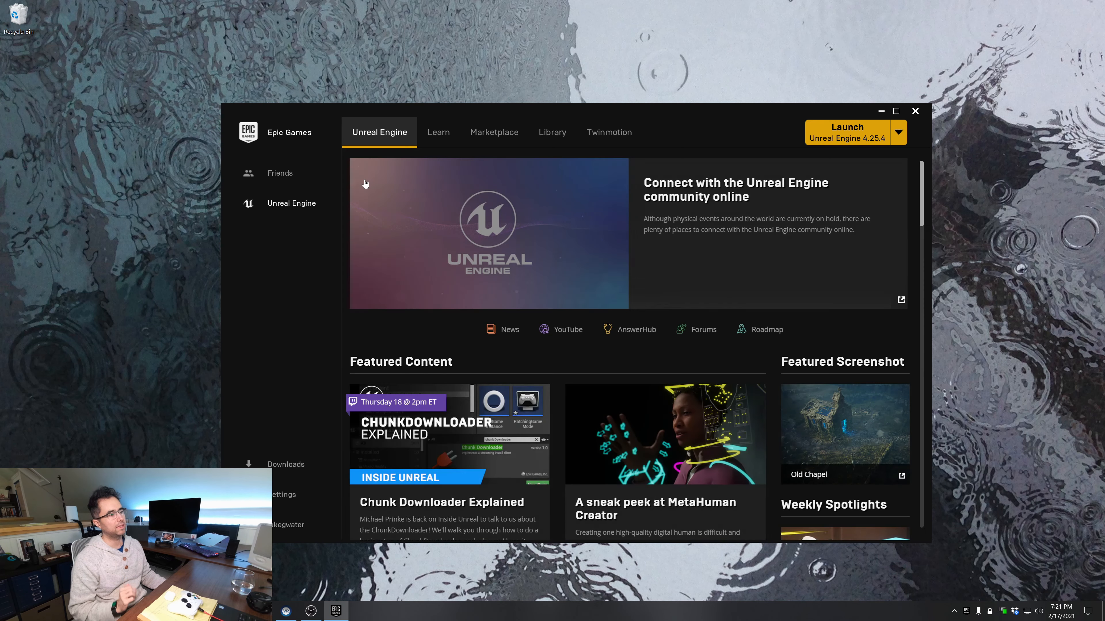
Switch the launch version to Unreal Engine 4.26.1 and start it
click(893, 144)
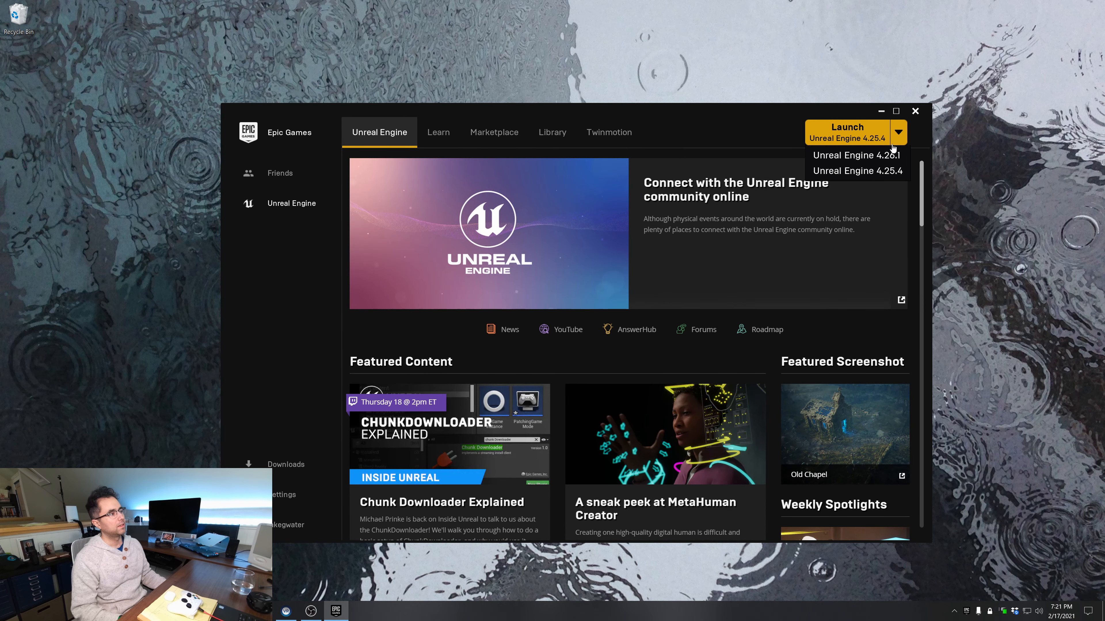
click(876, 155)
click(860, 134)
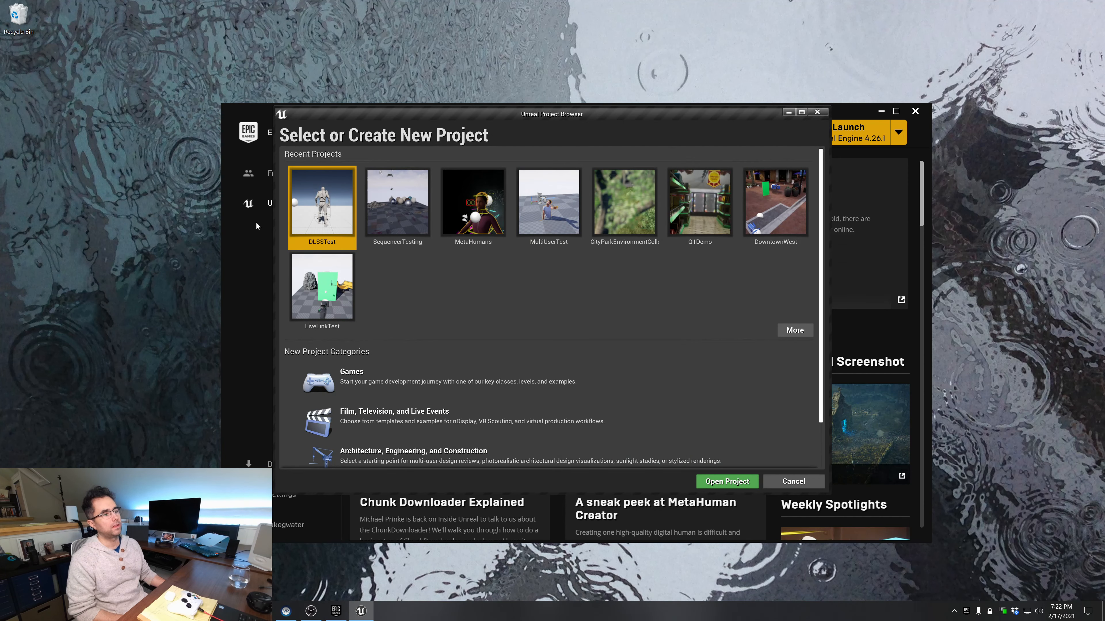
Begin a new project in the Games category with the Blank template
click(341, 380)
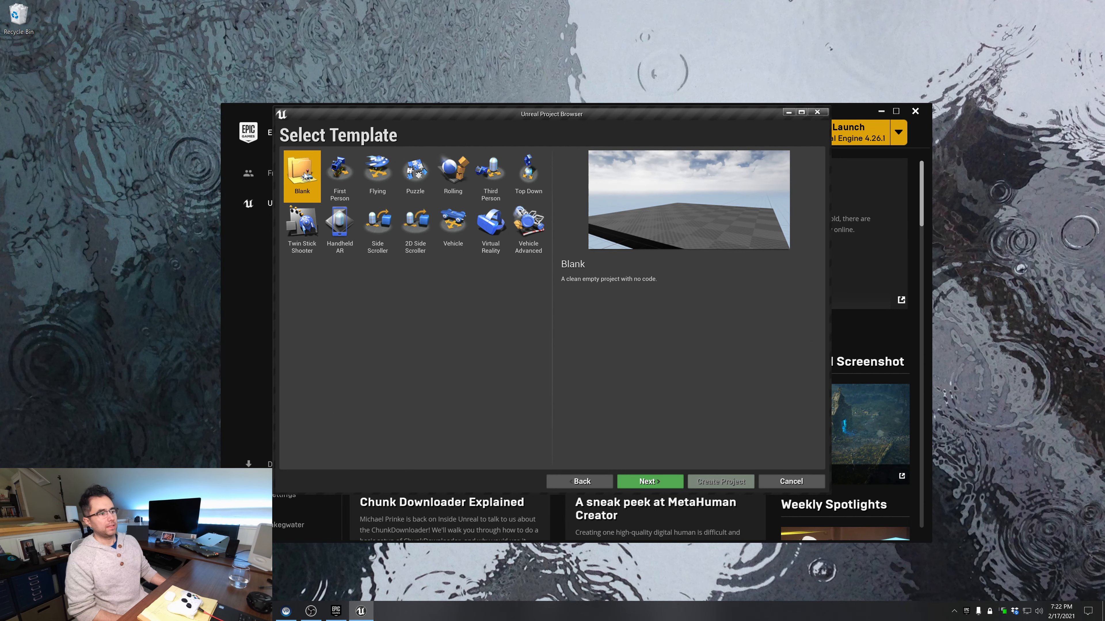
click(649, 481)
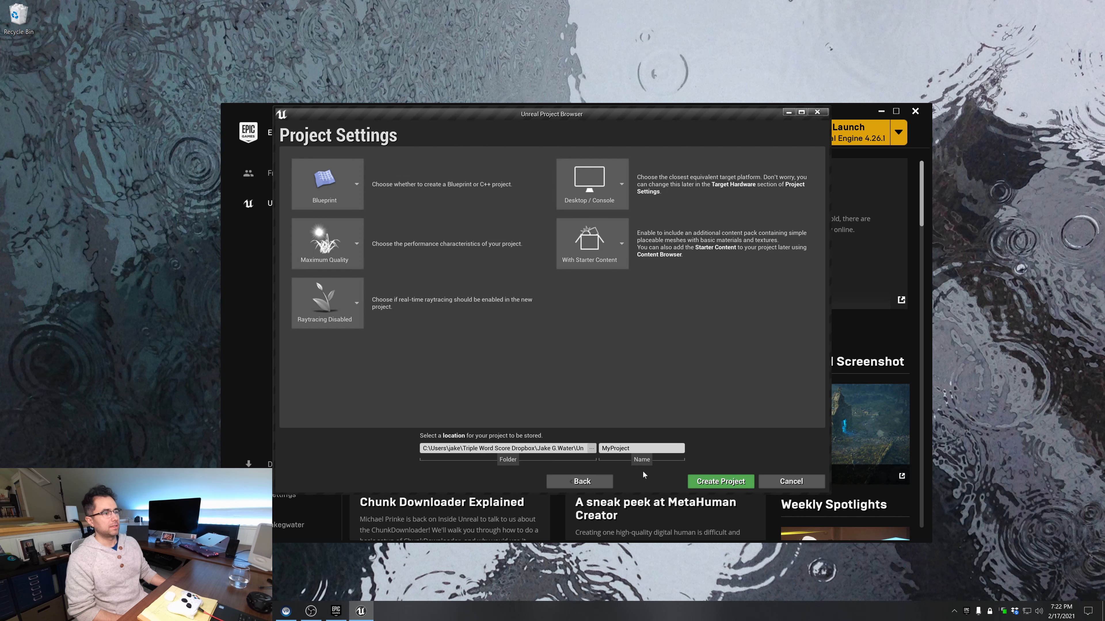
click(338, 186)
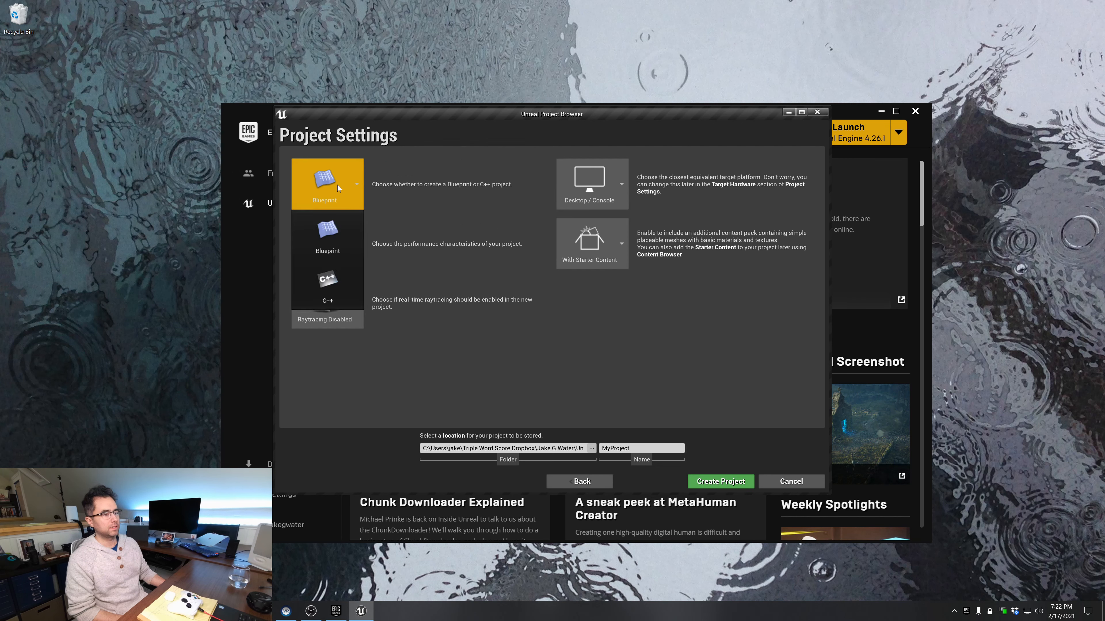
click(343, 298)
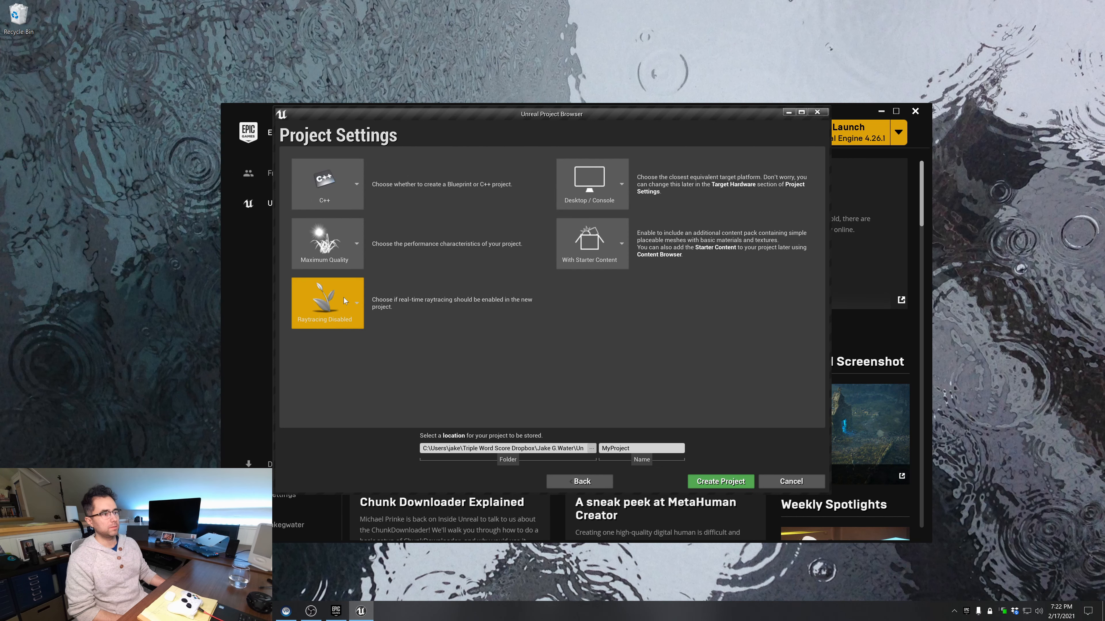
click(344, 187)
click(347, 240)
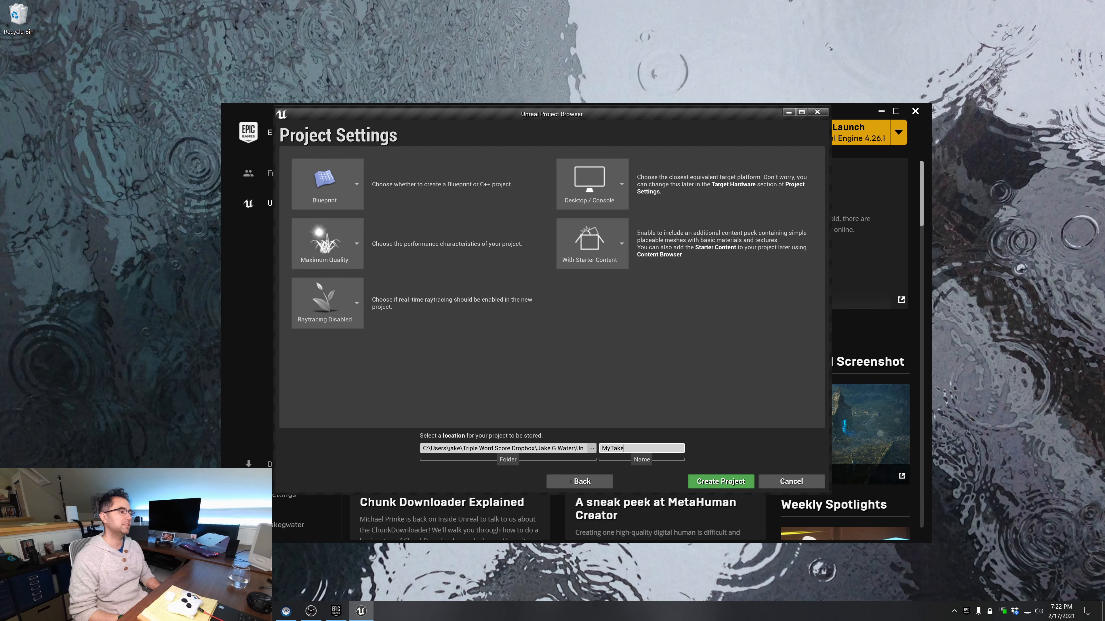
Name the project MyTakeRecorderDemo and create it
text(orderDemo)
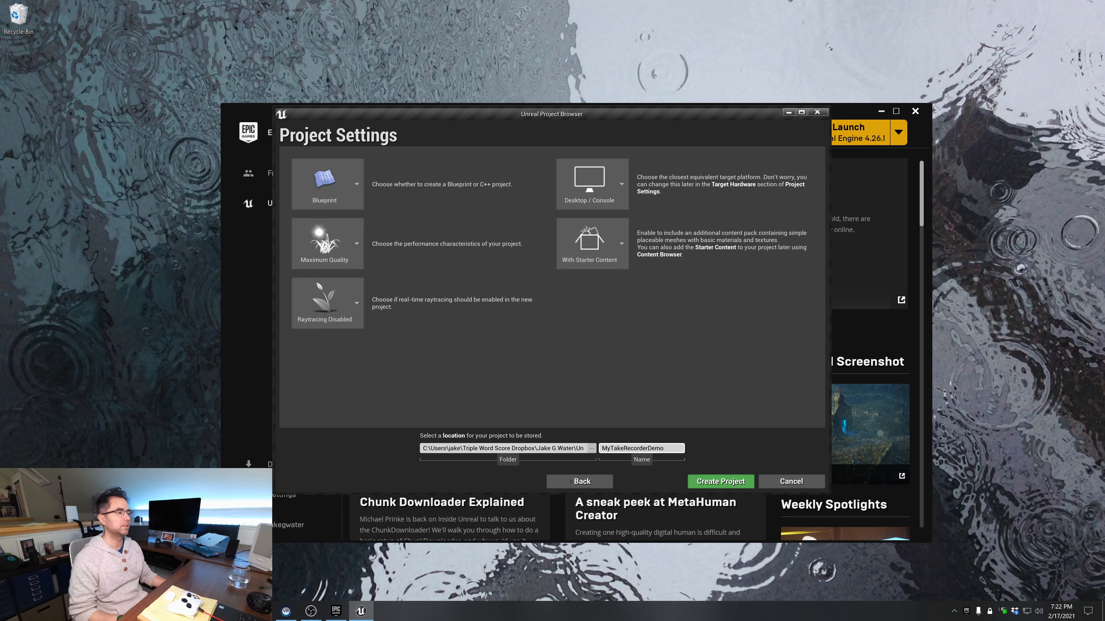
click(710, 483)
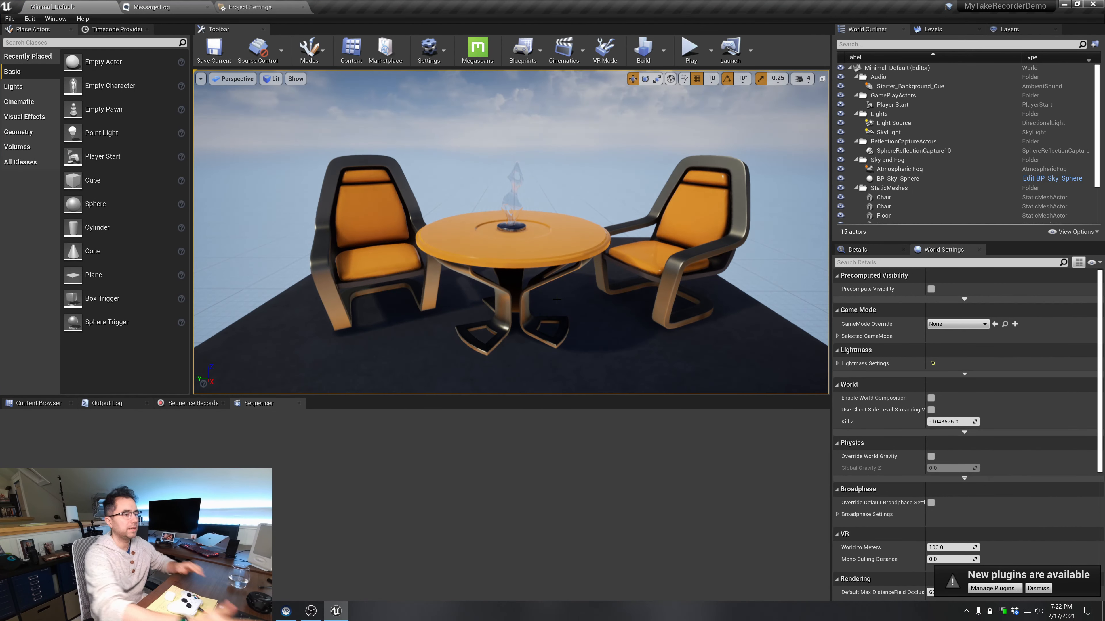
Look over the starter level from several viewpoints, play it briefly and stop
key(s)
right_drag(563, 215, 607, 262)
key(a)
key(d)
key(a)
key(d)
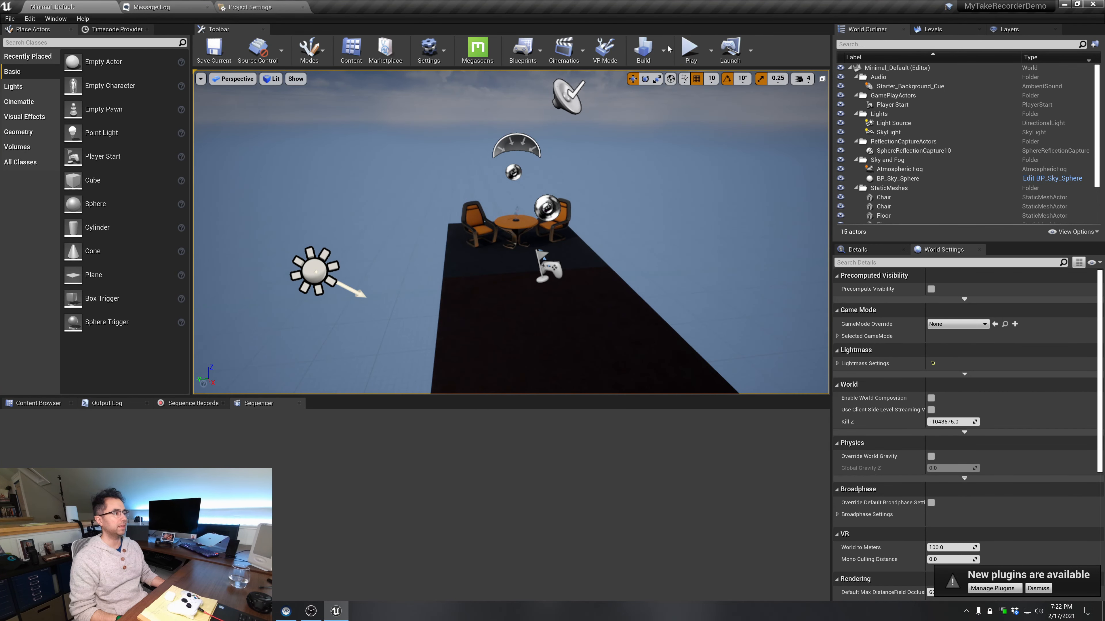
click(691, 46)
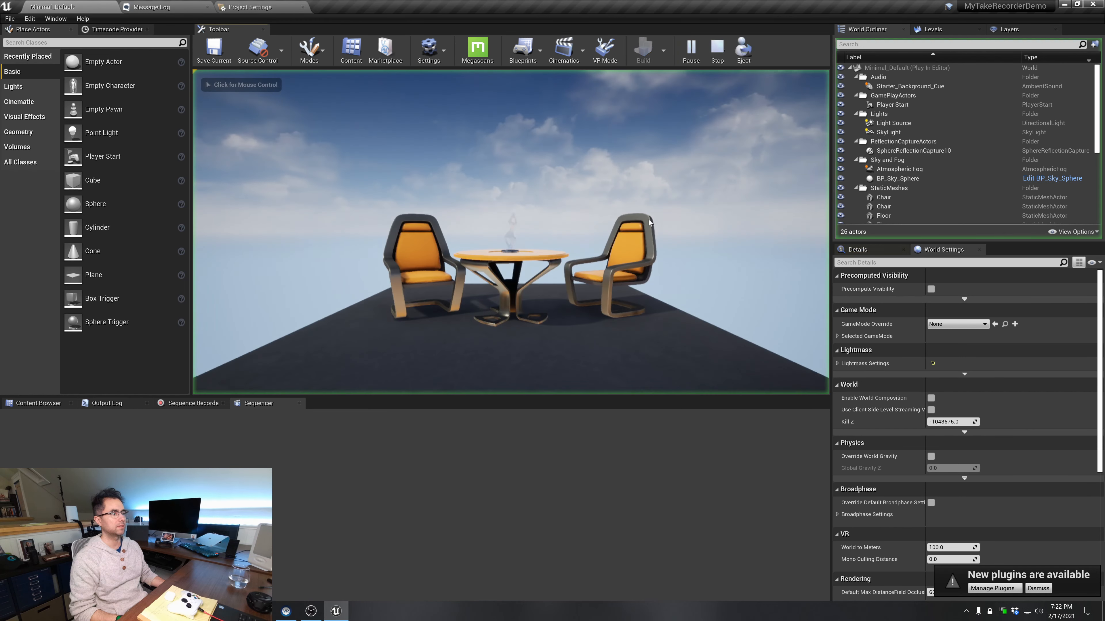
key(Escape)
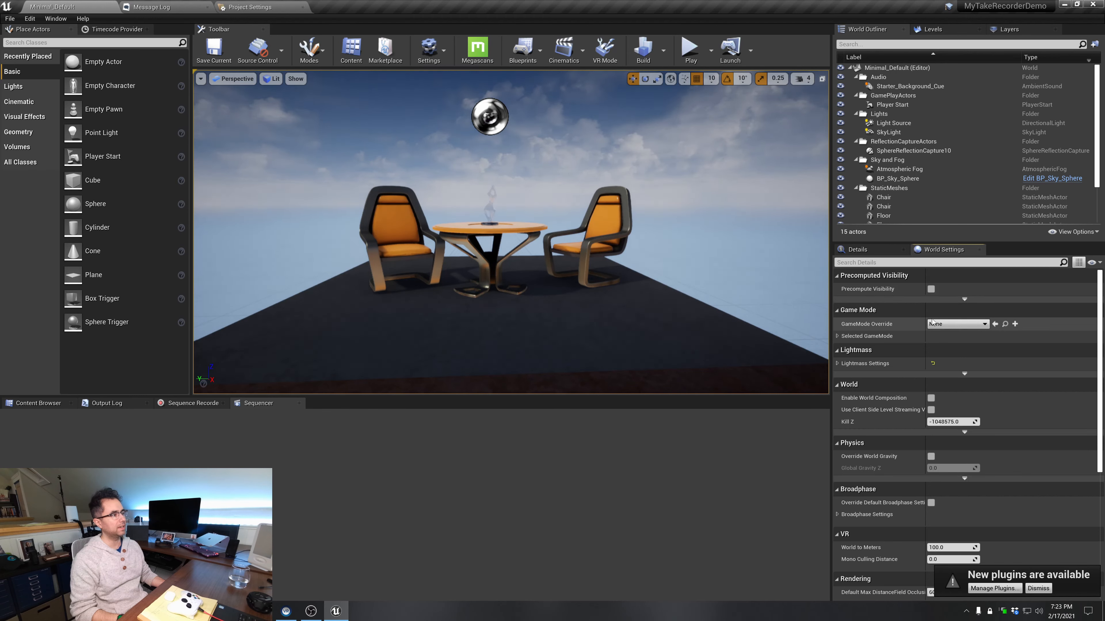
Set the level's GameMode Override to GameMode and expand the Selected GameMode classes
click(957, 324)
click(959, 376)
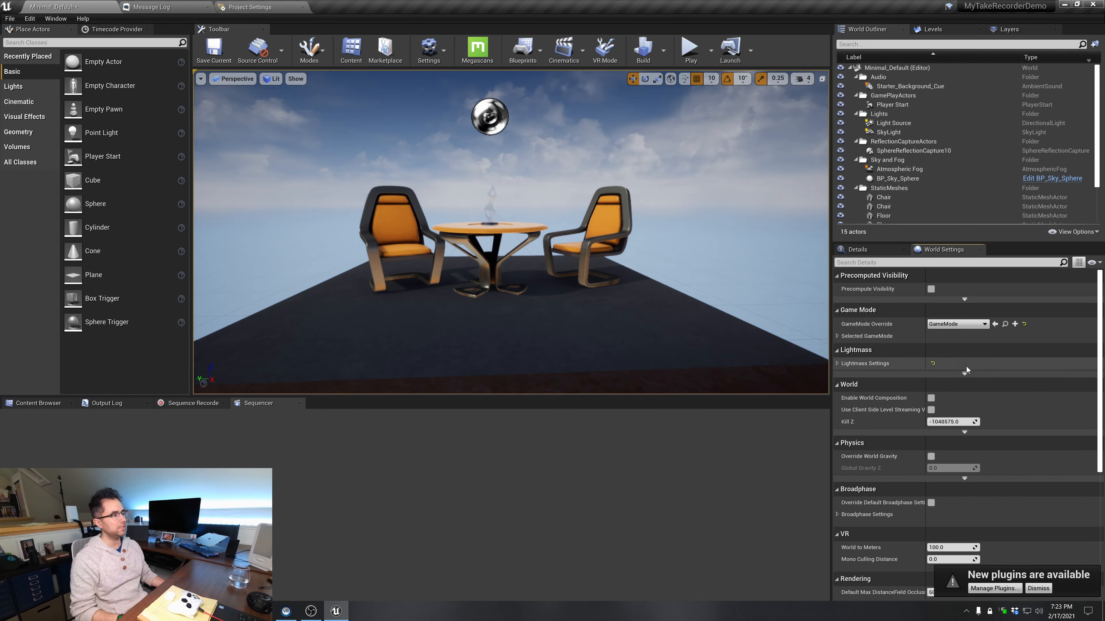
click(856, 337)
click(856, 336)
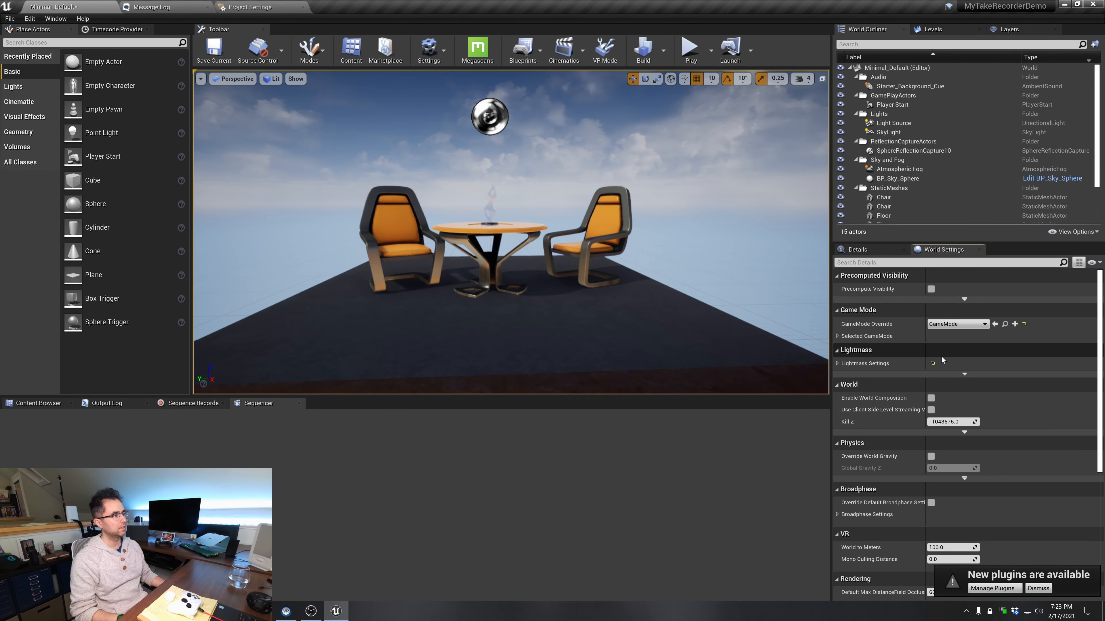
click(875, 338)
click(874, 337)
click(874, 335)
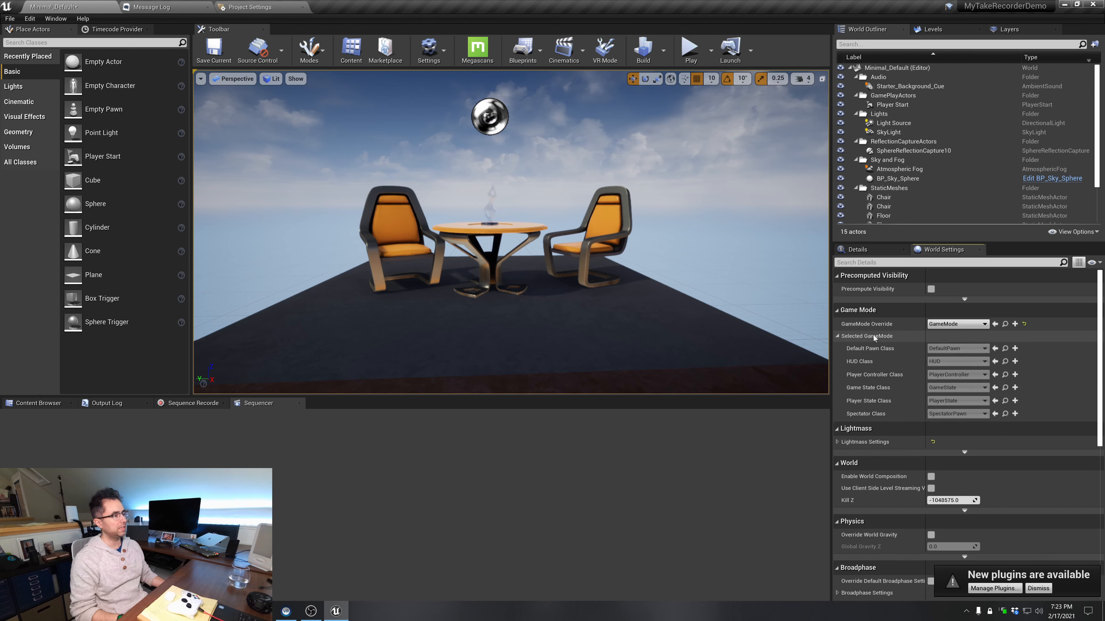
click(957, 324)
click(965, 387)
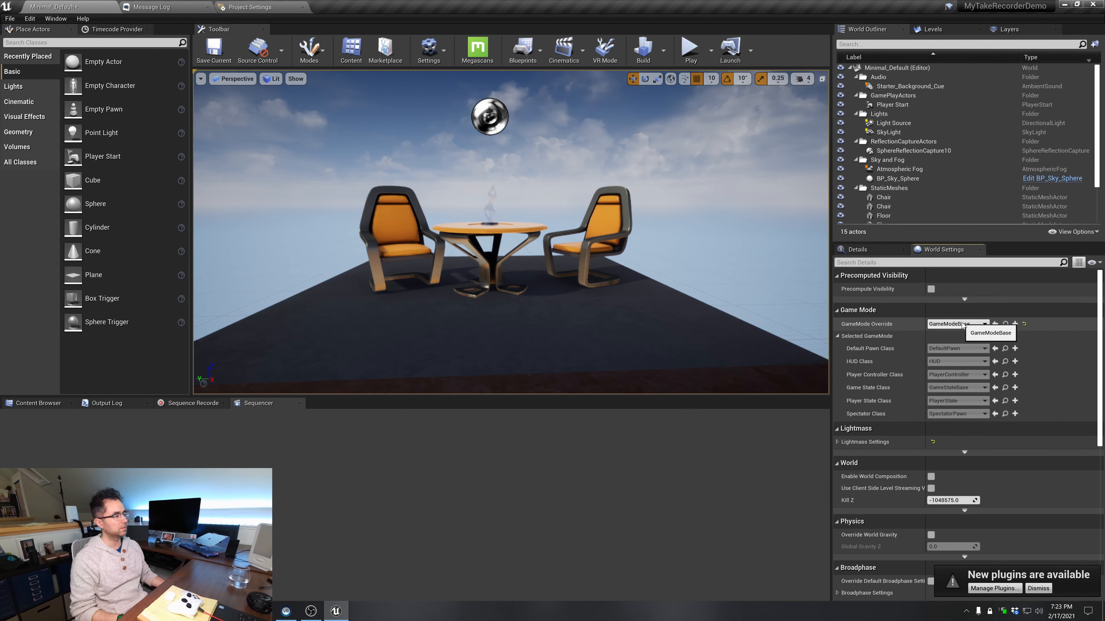
click(963, 323)
click(961, 377)
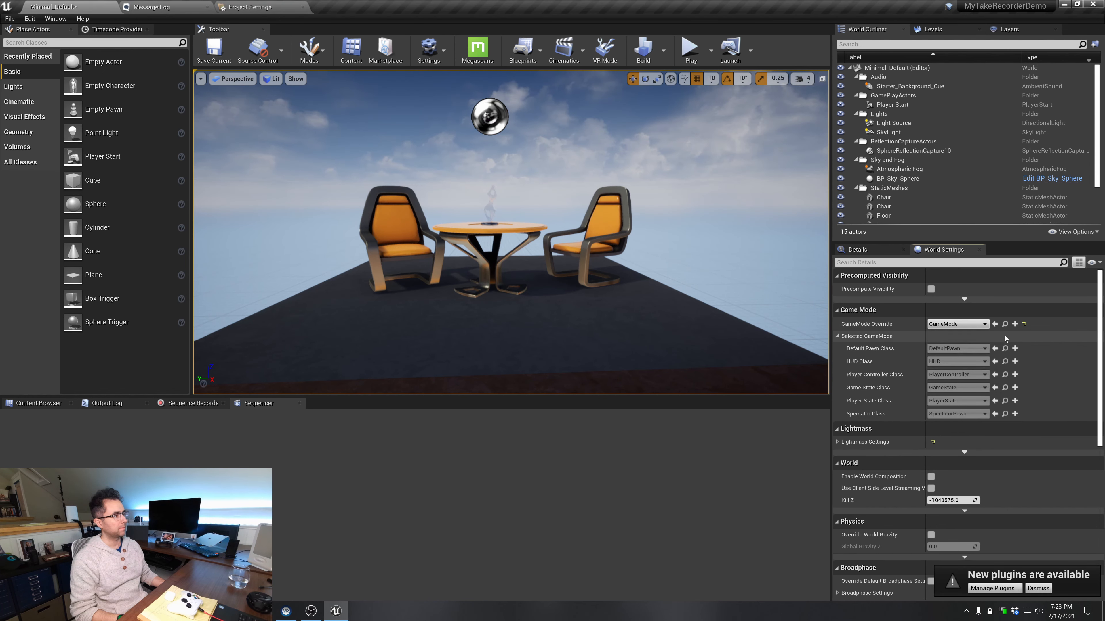
Create a new game mode blueprint named NewGameMode for the level's GameMode Override
click(1014, 325)
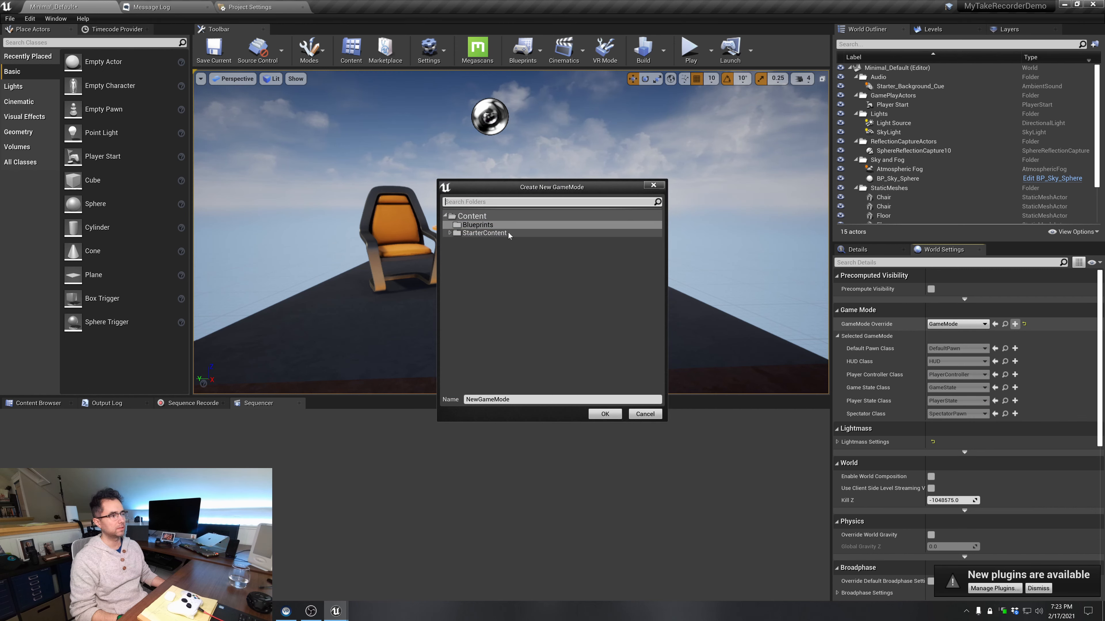
click(604, 414)
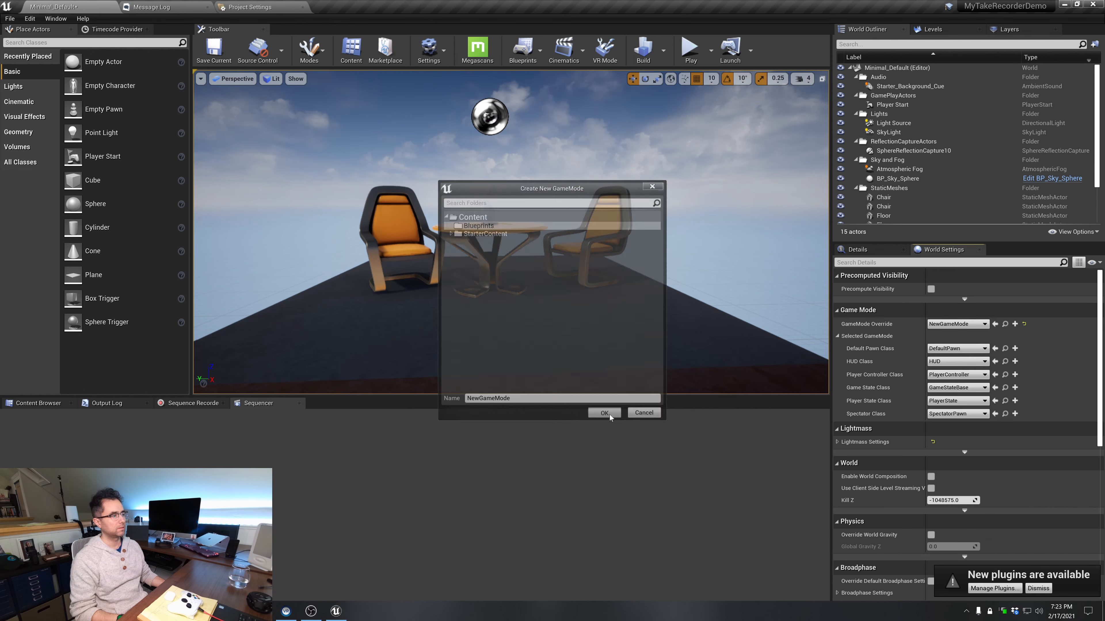
Search the Default Pawn Class options for "third", then close the list without choosing a class
click(963, 352)
text(third)
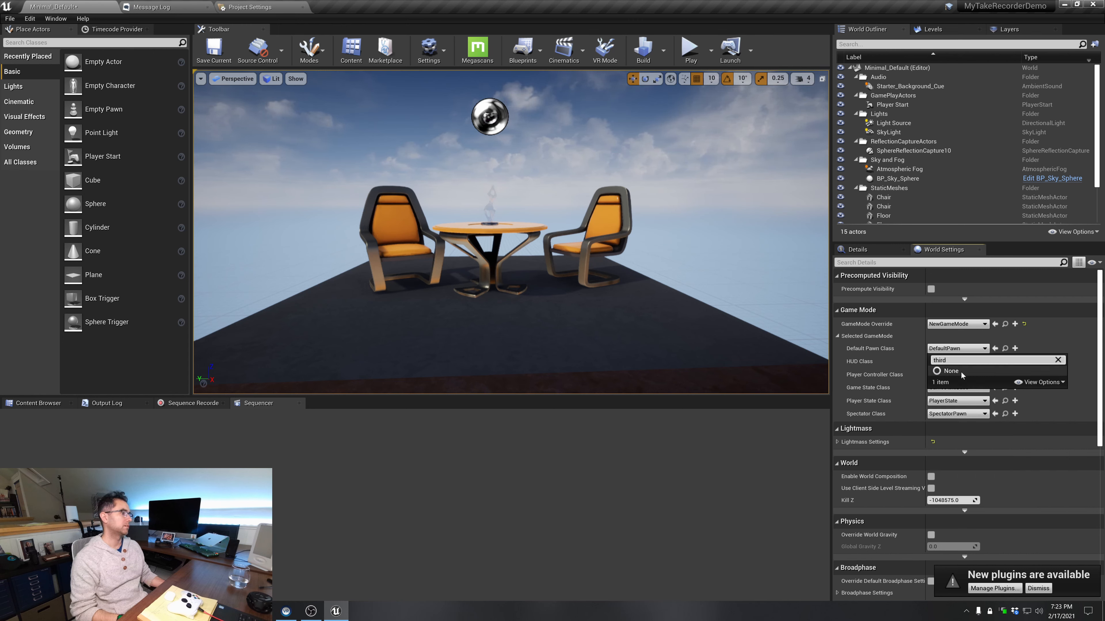
click(550, 470)
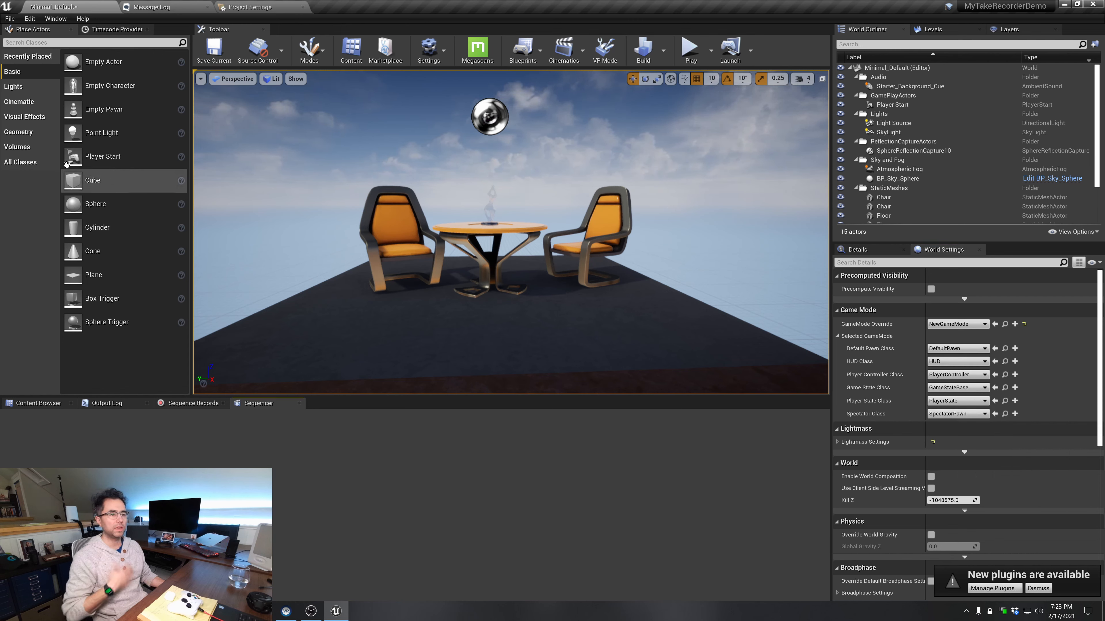
Add the Third Person Blueprint feature pack to the project
click(38, 403)
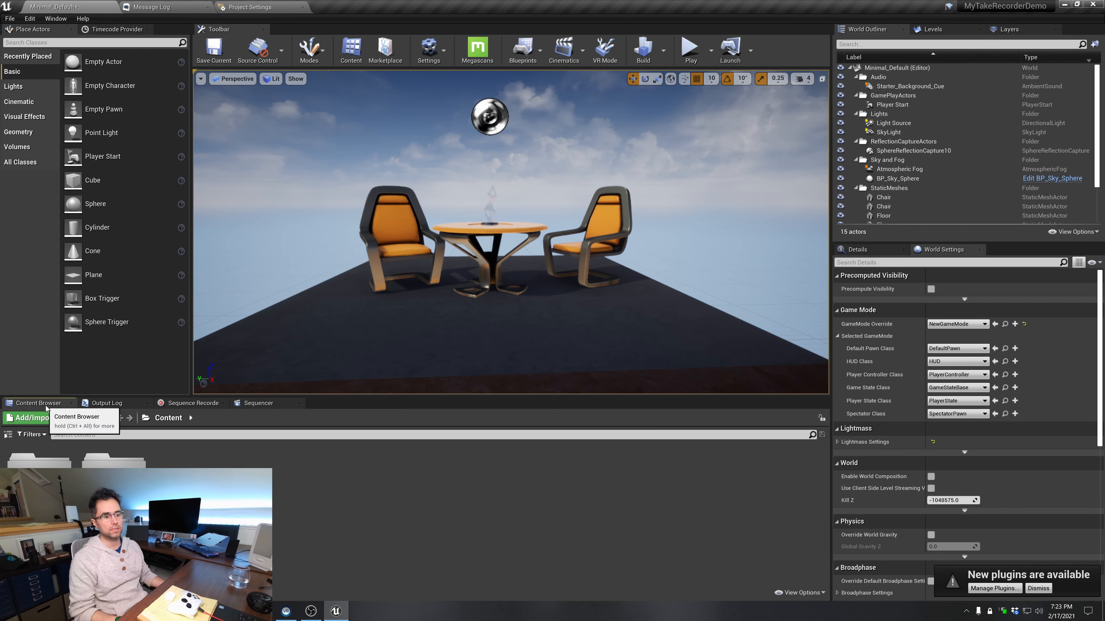
click(35, 418)
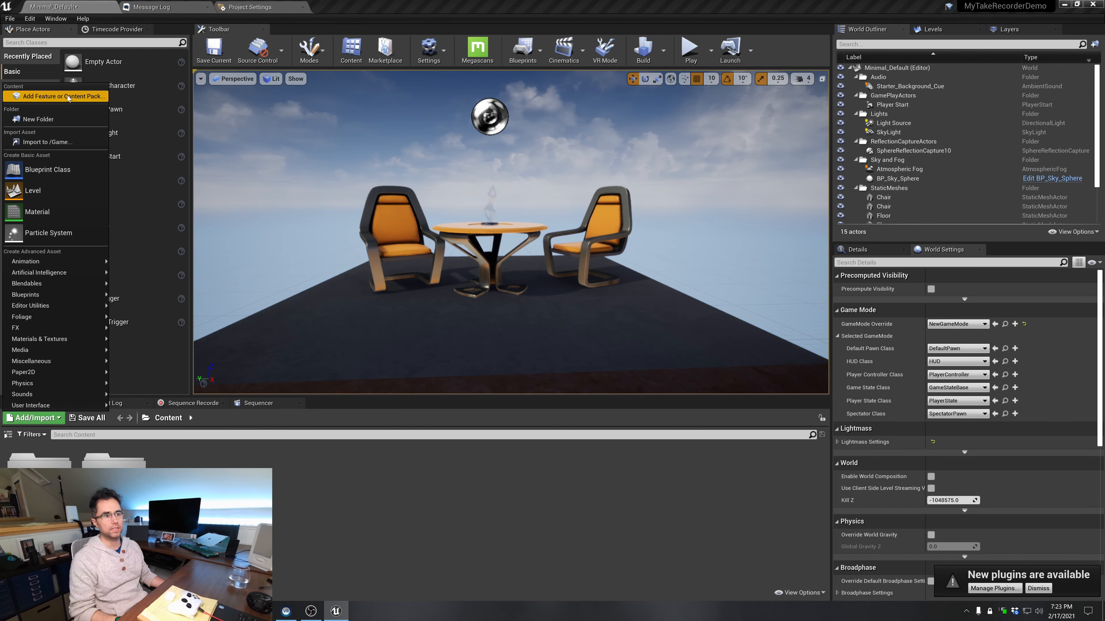
click(63, 96)
click(536, 264)
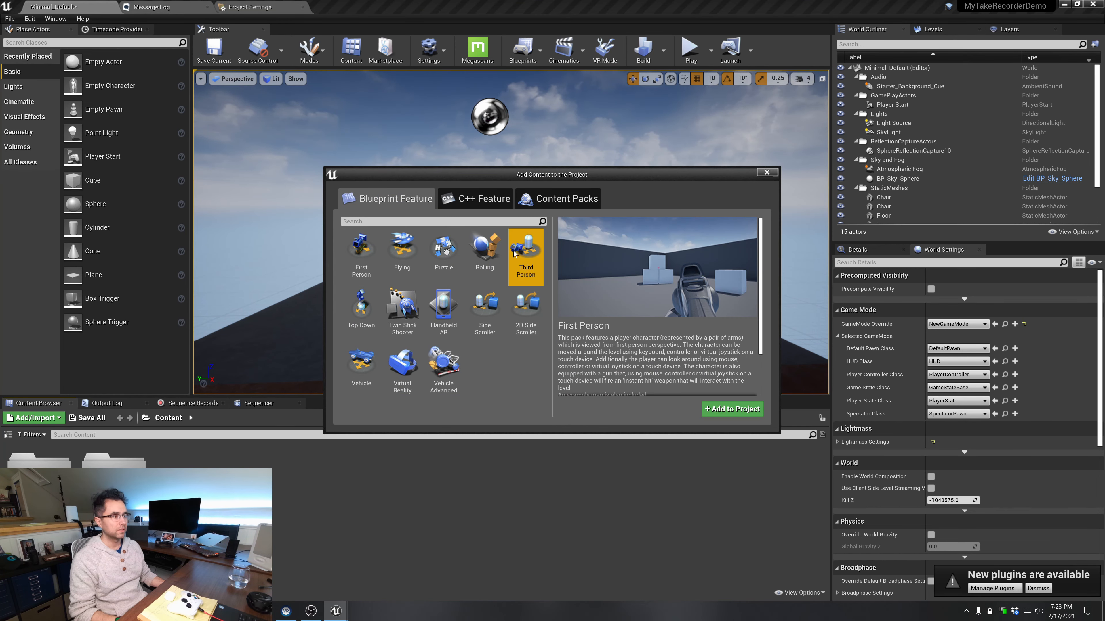
click(732, 409)
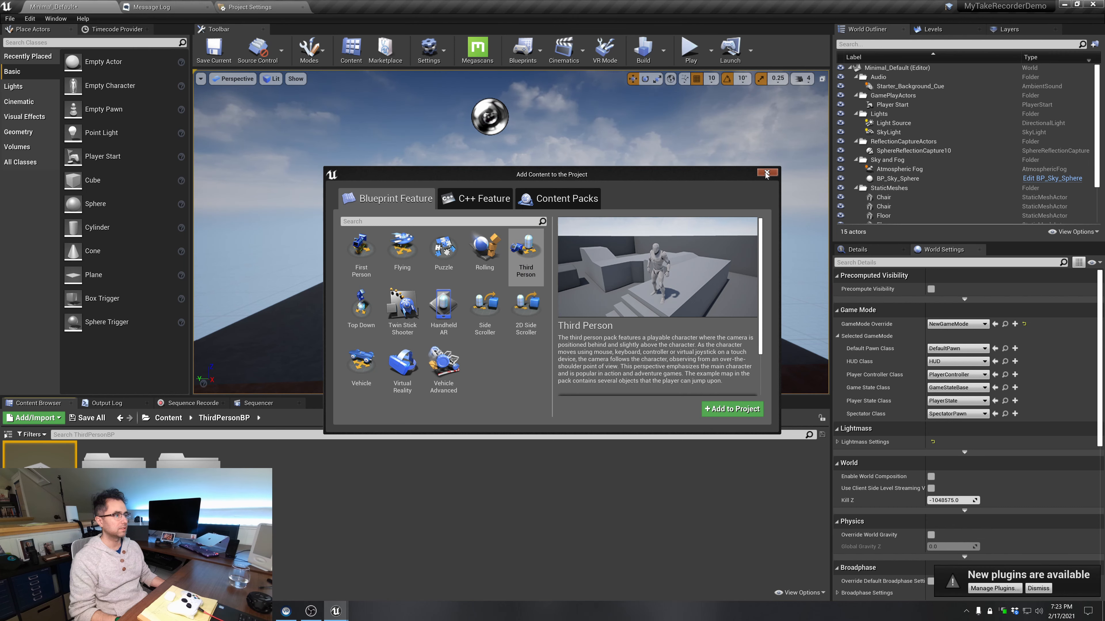
Set the game mode's Default Pawn Class to ThirdPersonCharacter
click(947, 352)
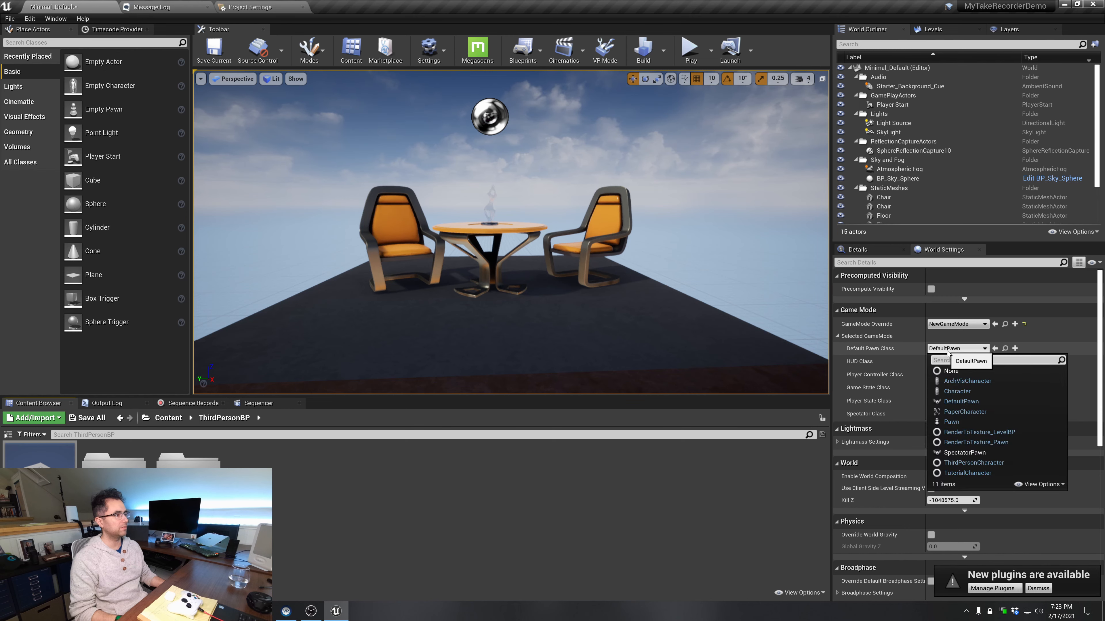
text(thir)
click(983, 382)
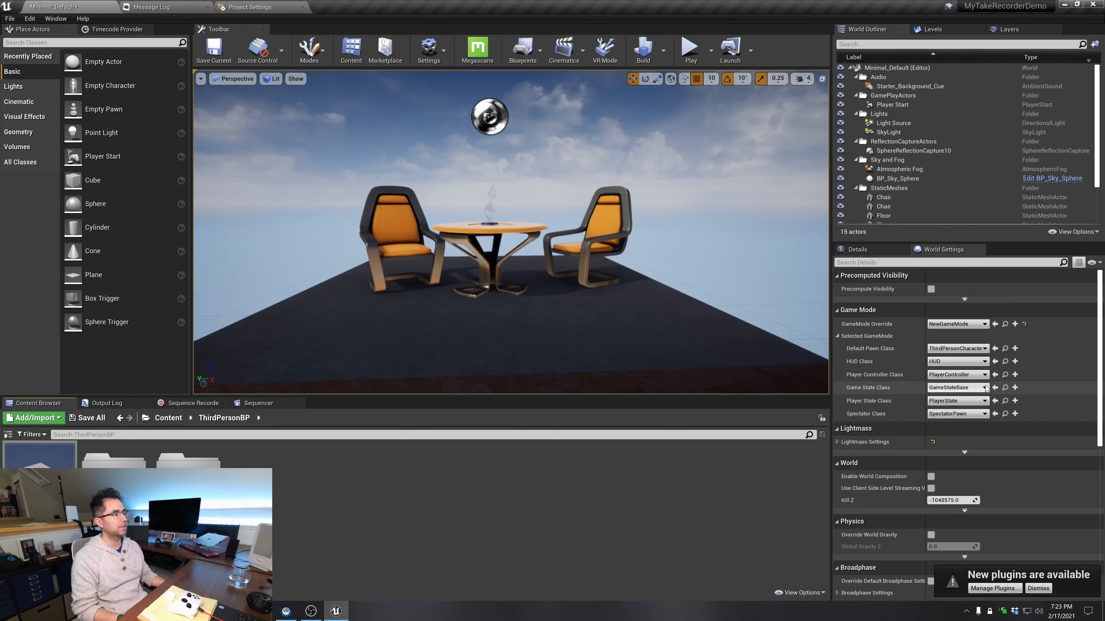
Play the level twice to test running around as the third-person character, stopping the session each time
right_drag(532, 195, 532, 235)
key(s)
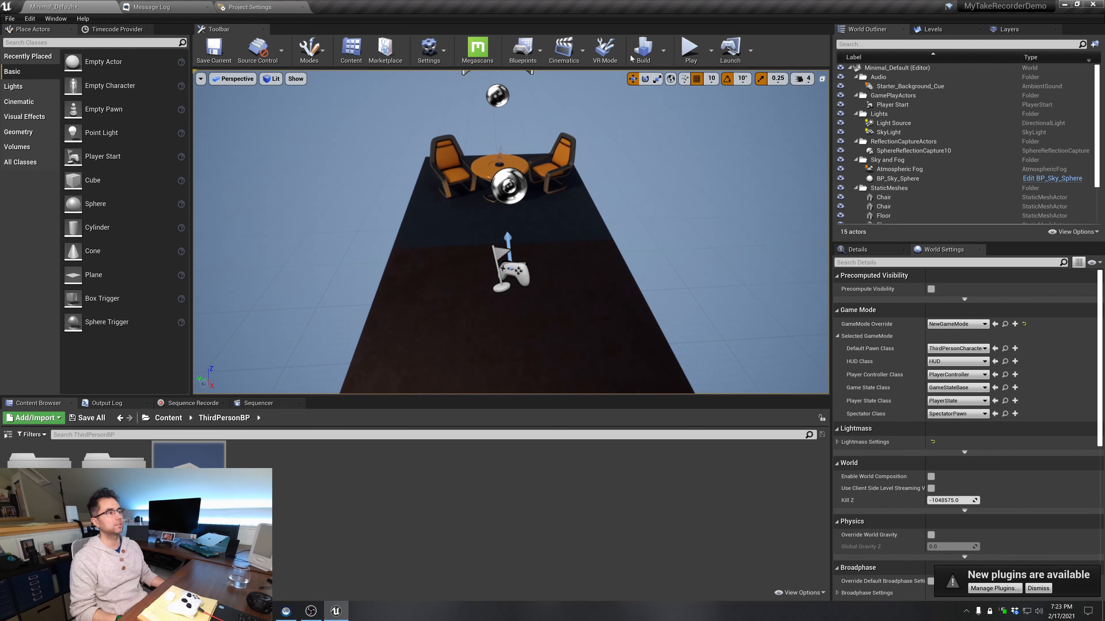
click(689, 48)
key(s)
key(w)
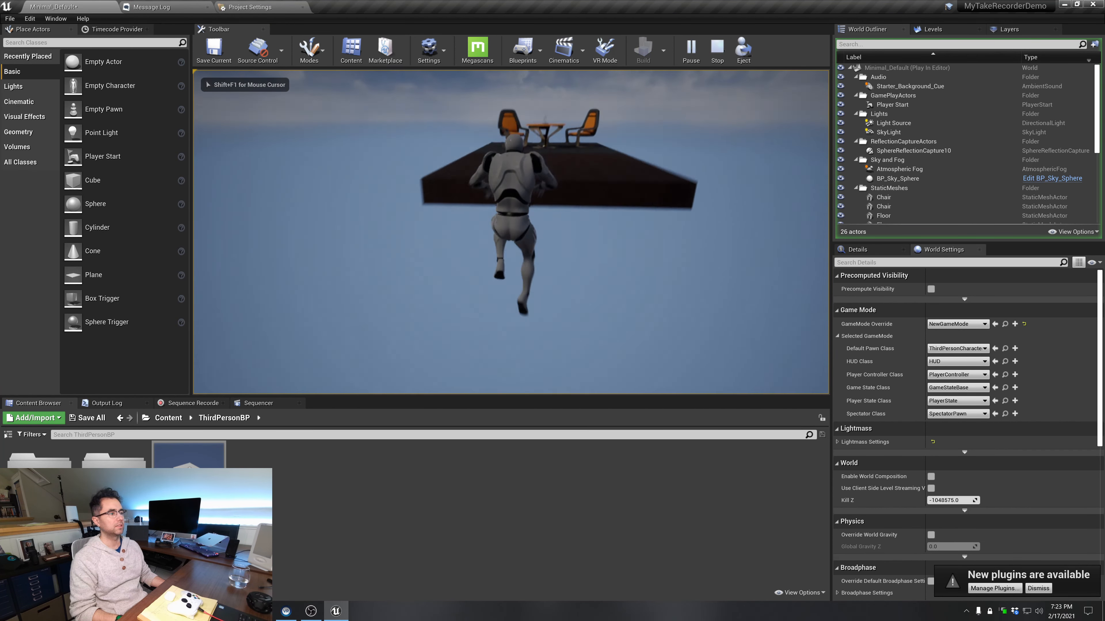
key(Escape)
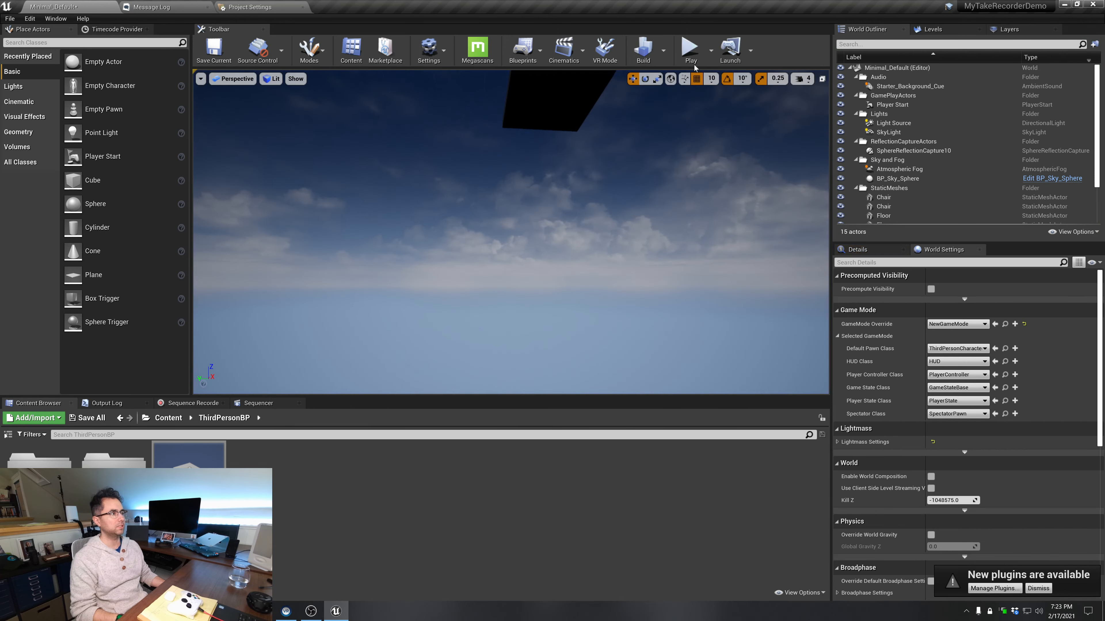
click(690, 47)
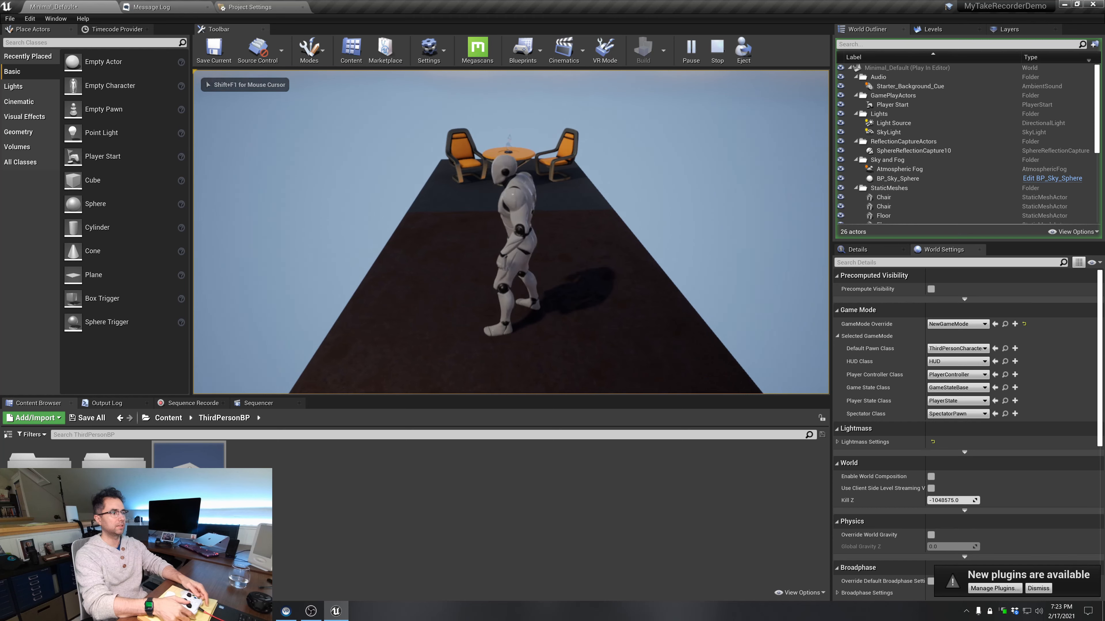
key(Escape)
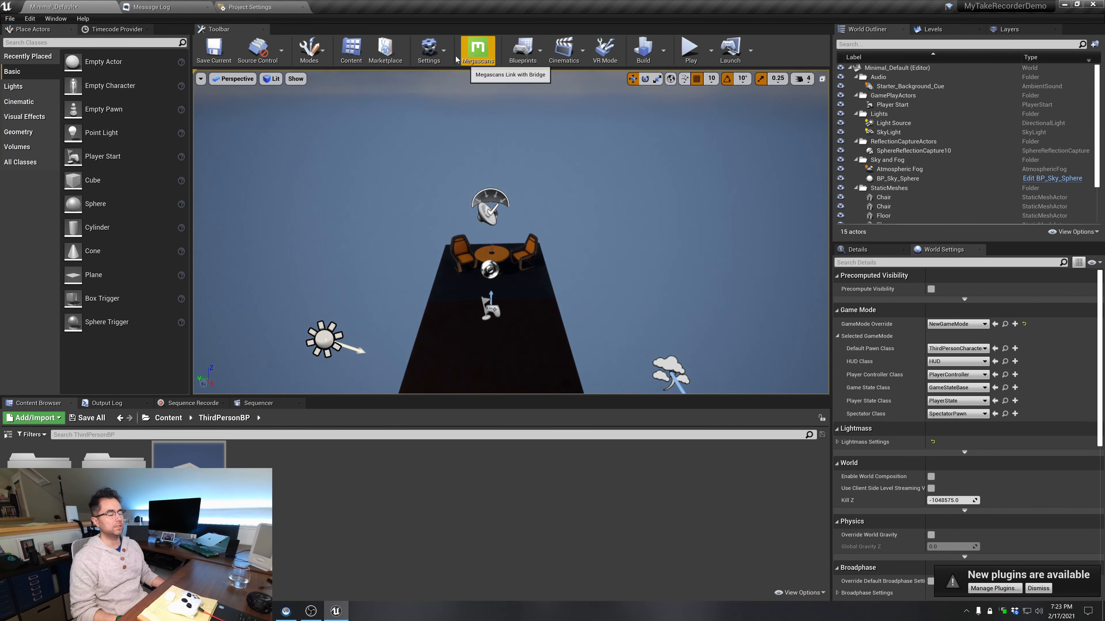
mouse_move(491, 187)
right_down()
mouse_move(521, 201)
mouse_move(492, 187)
right_up()
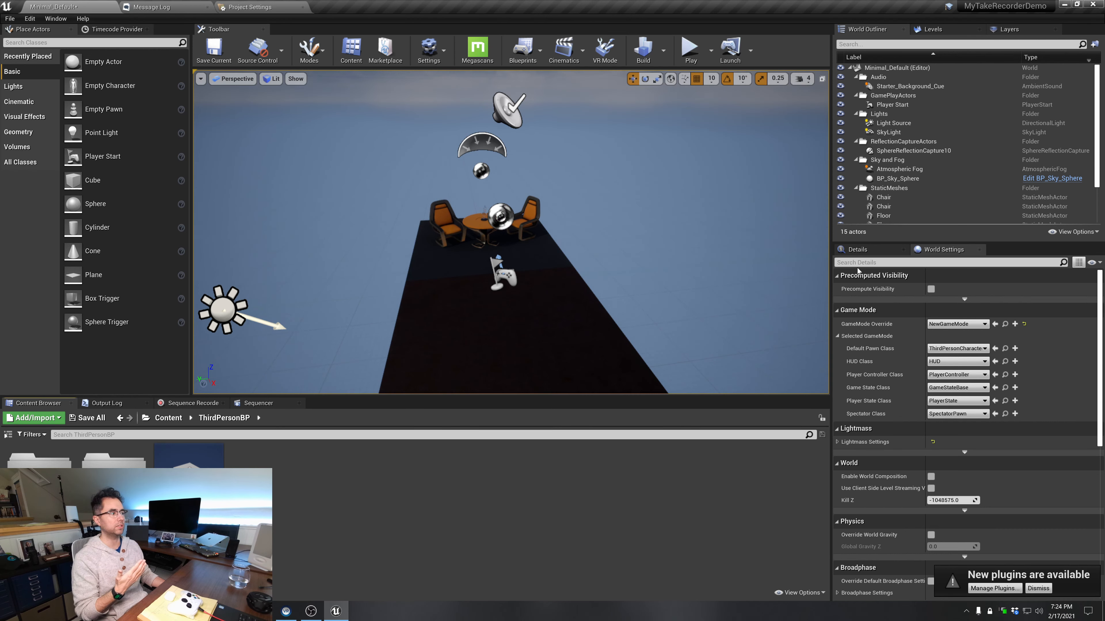
Find the Take Recorder plugin by searching for "take" and enable it
click(428, 50)
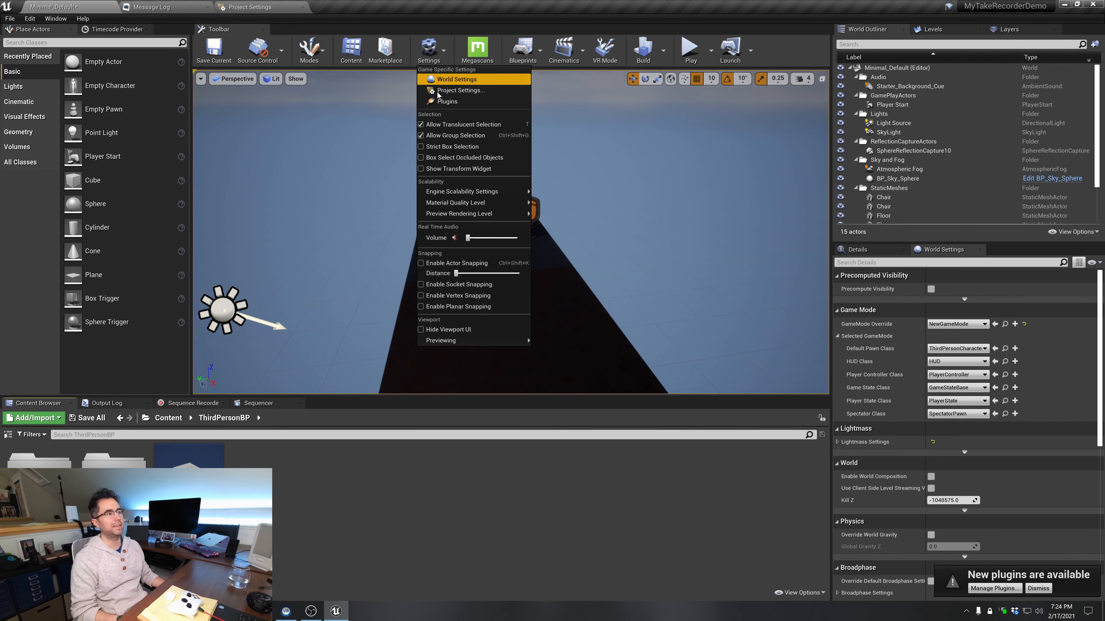
click(447, 101)
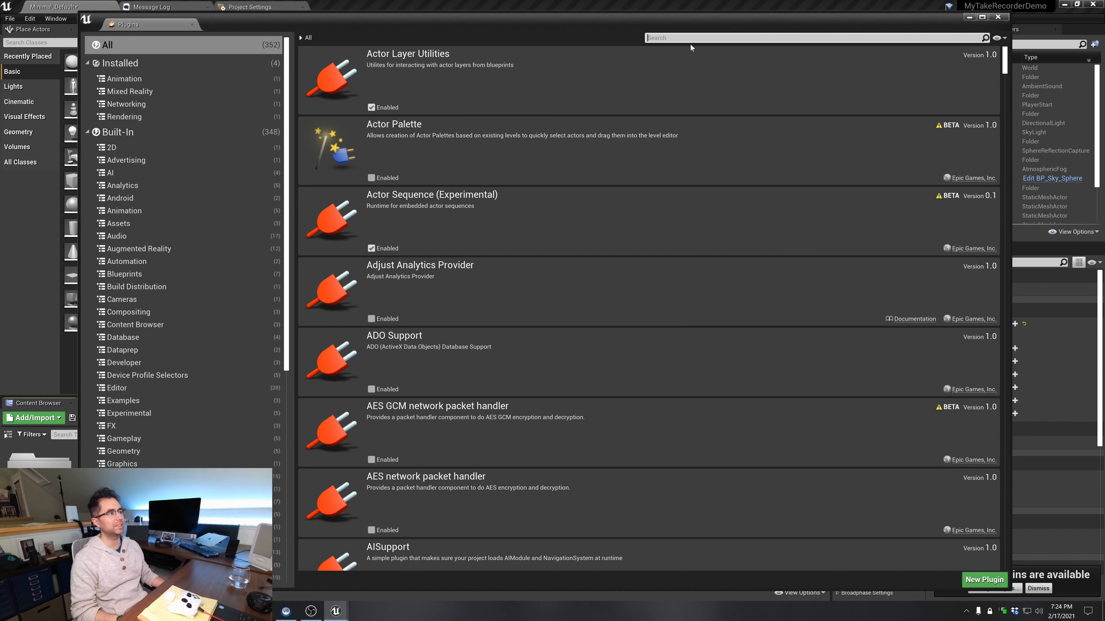
text(take)
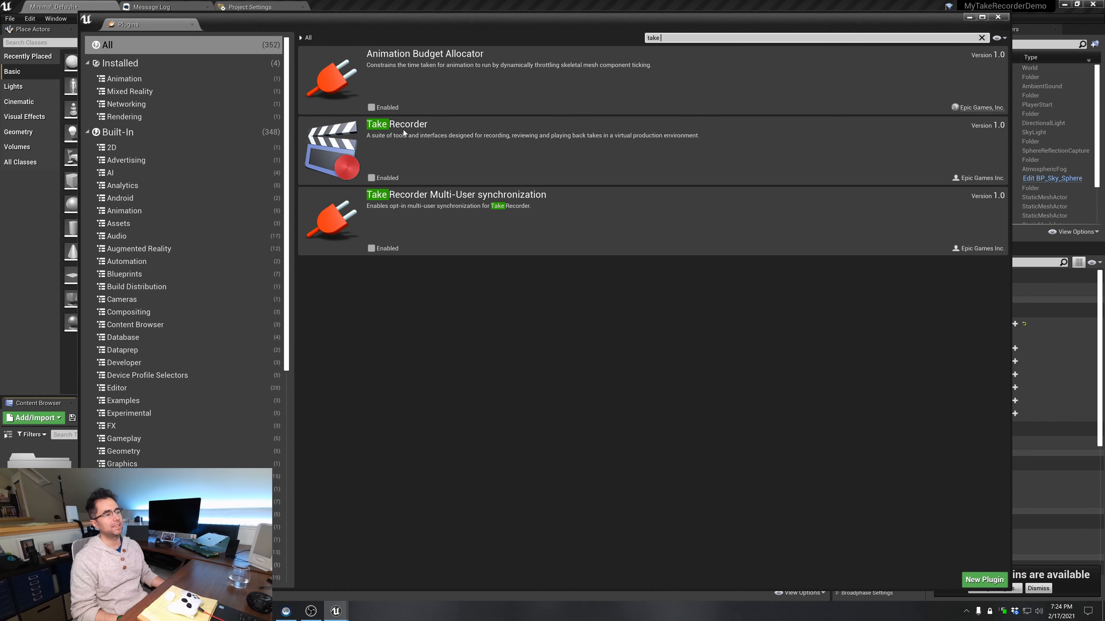
click(371, 178)
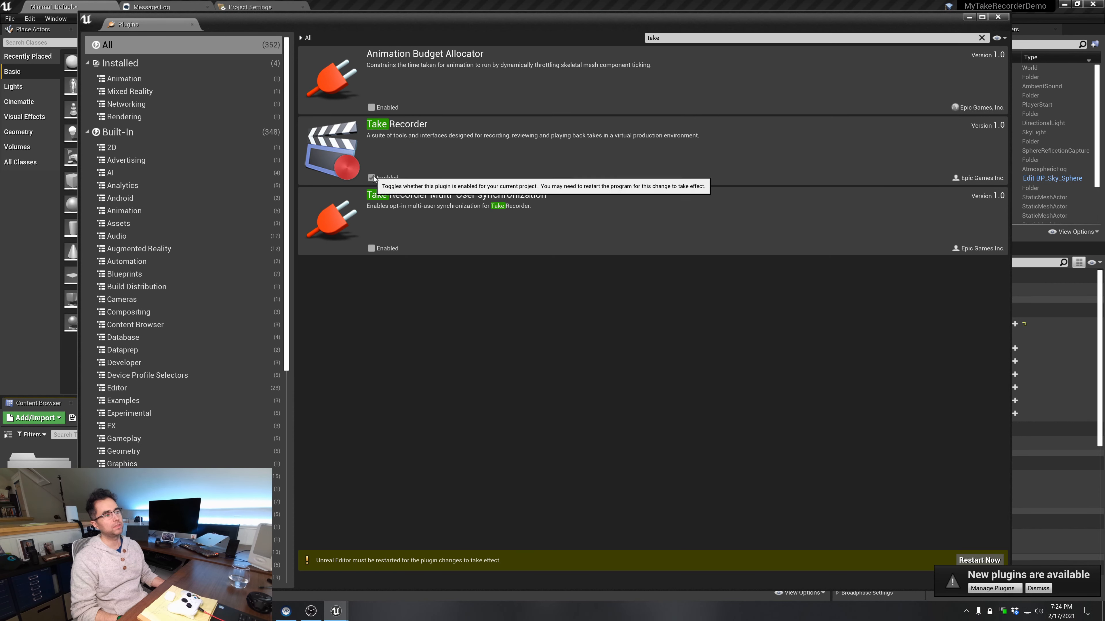
Restart the editor, saving Minimal_Default and NewGameMode, and close the Plugins window when the project reopens
click(977, 559)
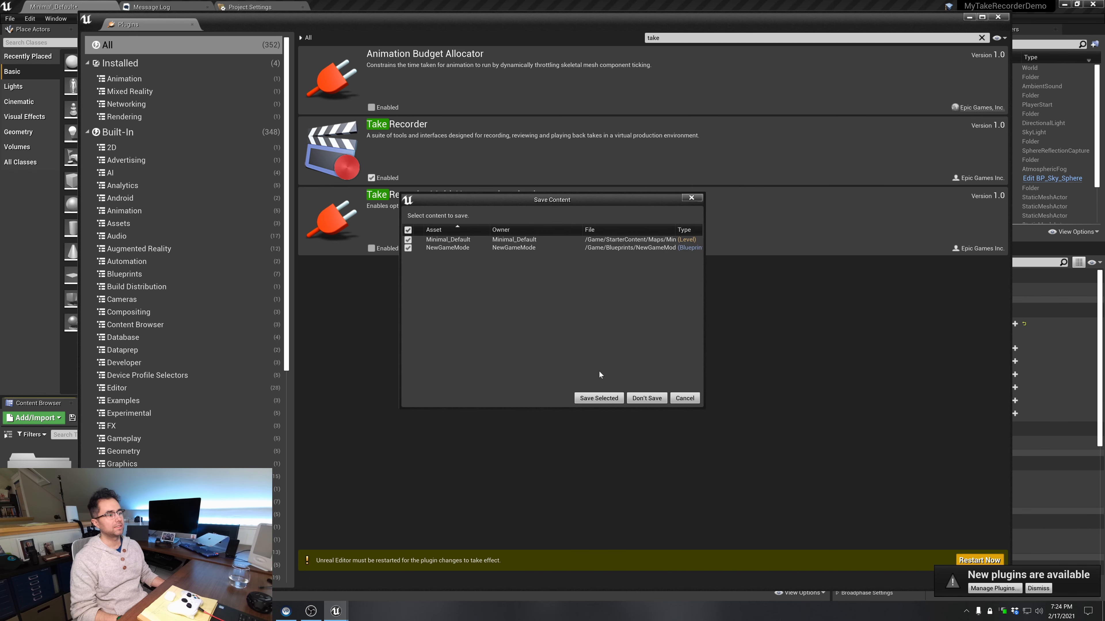
click(599, 397)
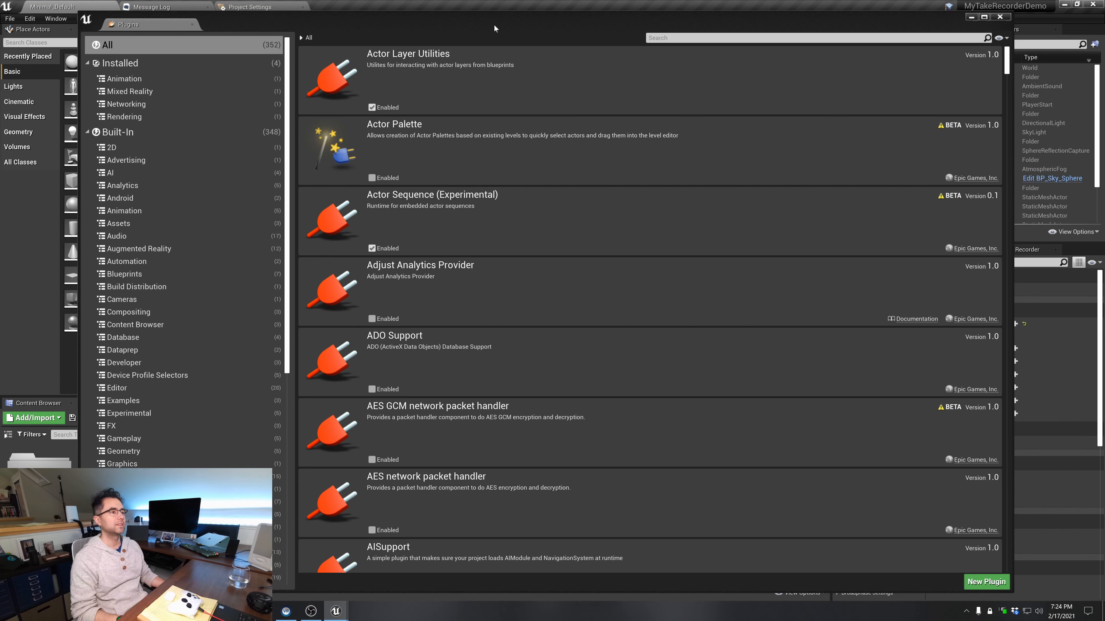
click(1000, 18)
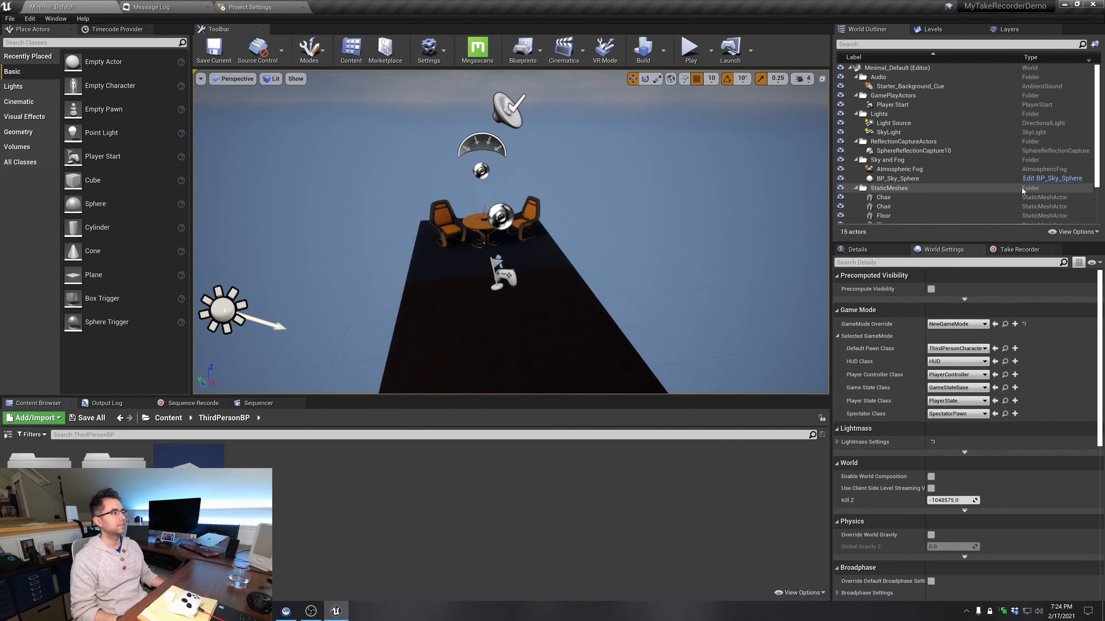
Show the Take Recorder and look over the list of available editor windows without opening any
click(1026, 252)
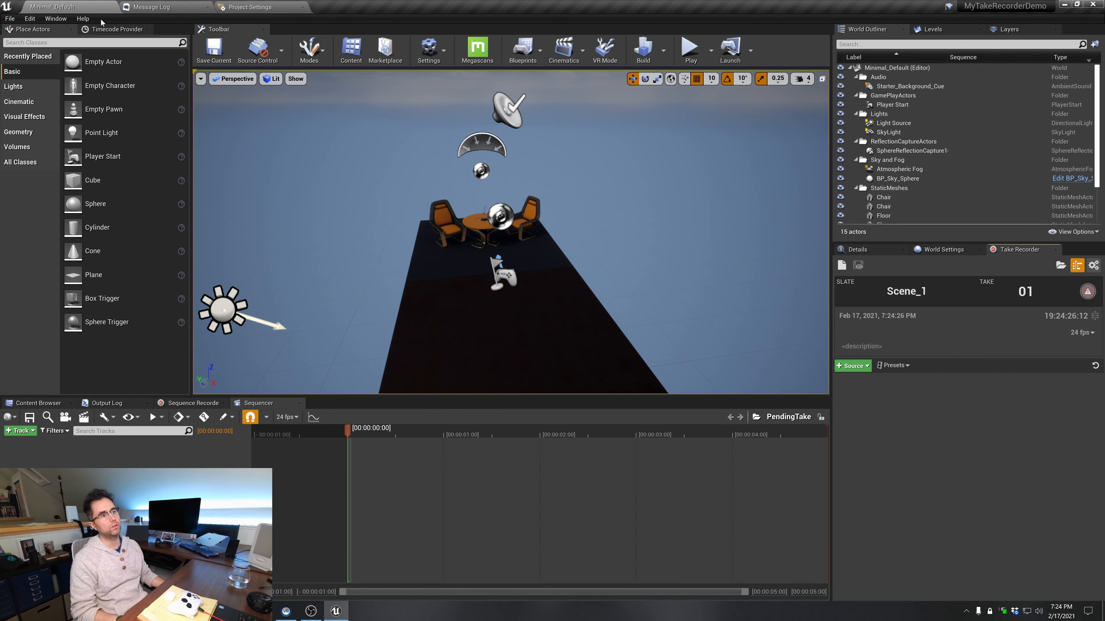
click(57, 18)
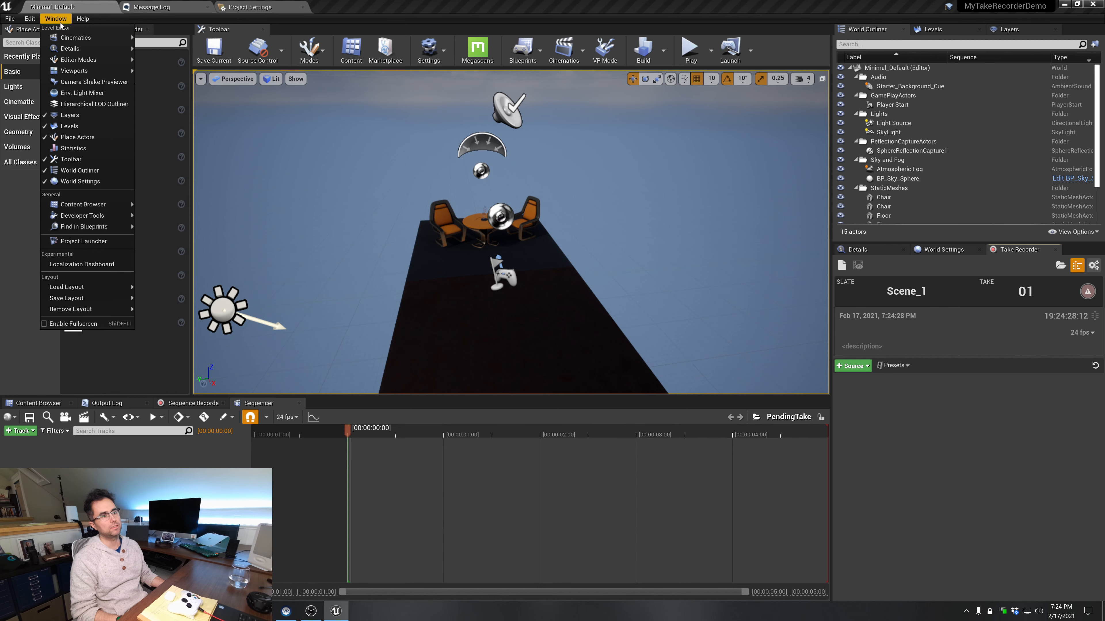
click(875, 344)
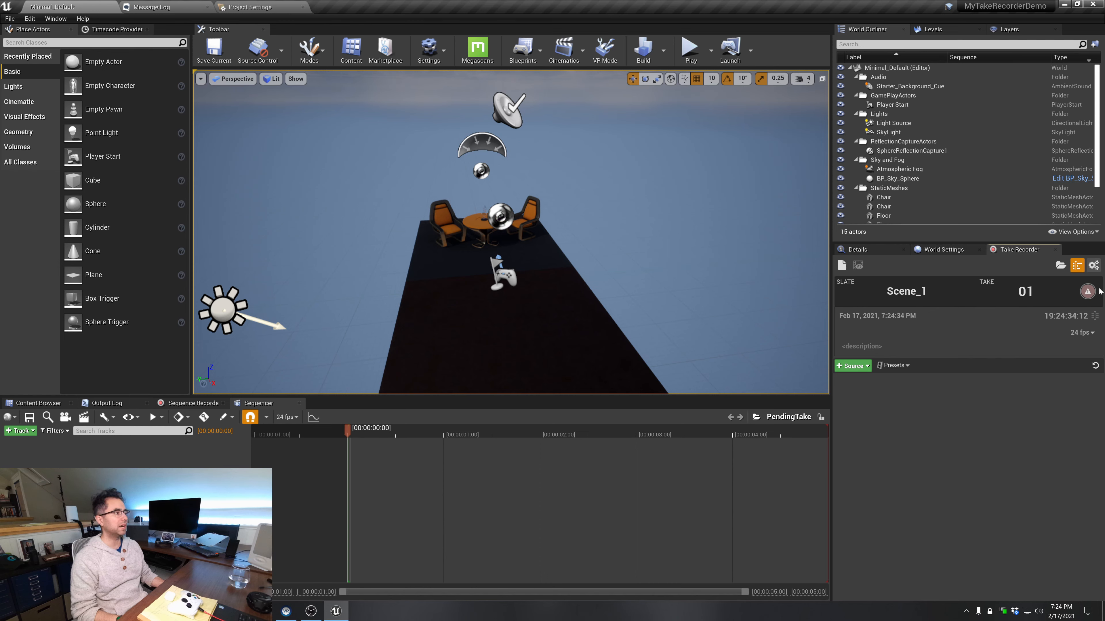
Search the project content for "third", place a ThirdPersonCharacter on the floor and rotate it about Z to face the table and chairs
right_drag(585, 281, 577, 299)
key(s)
key(w)
key(s)
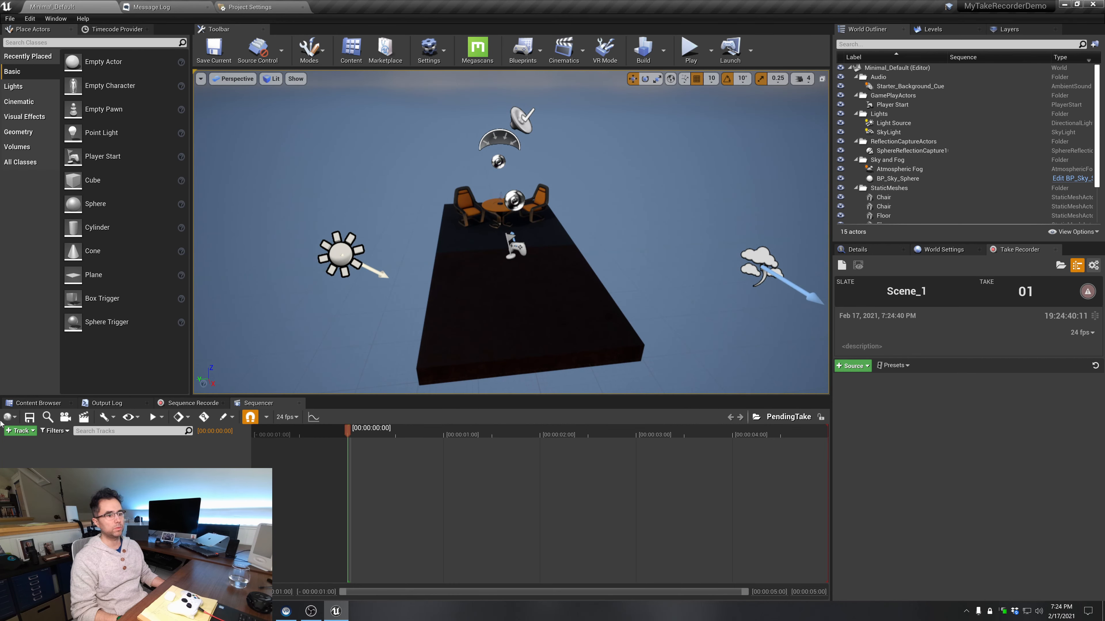
click(38, 403)
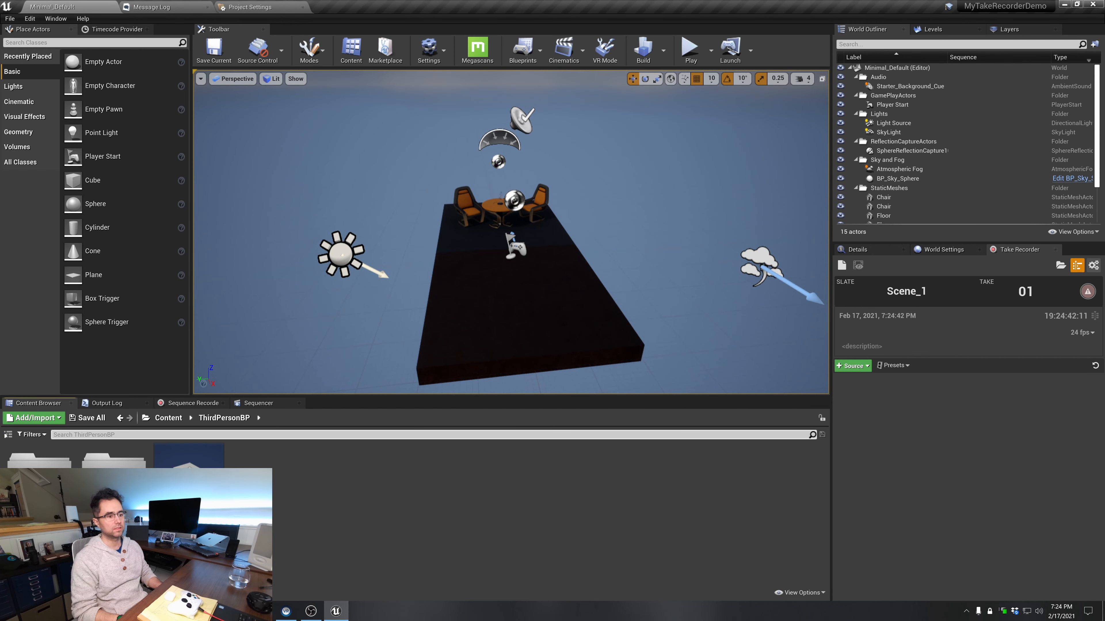
drag(40, 454, 529, 293)
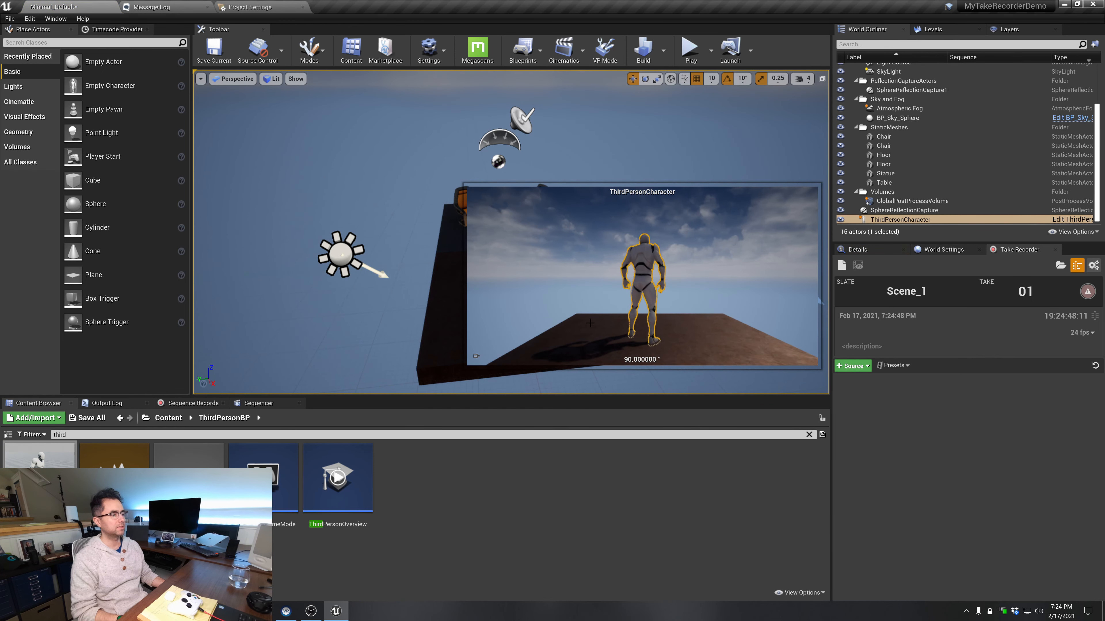
key(f)
drag(370, 271, 448, 265)
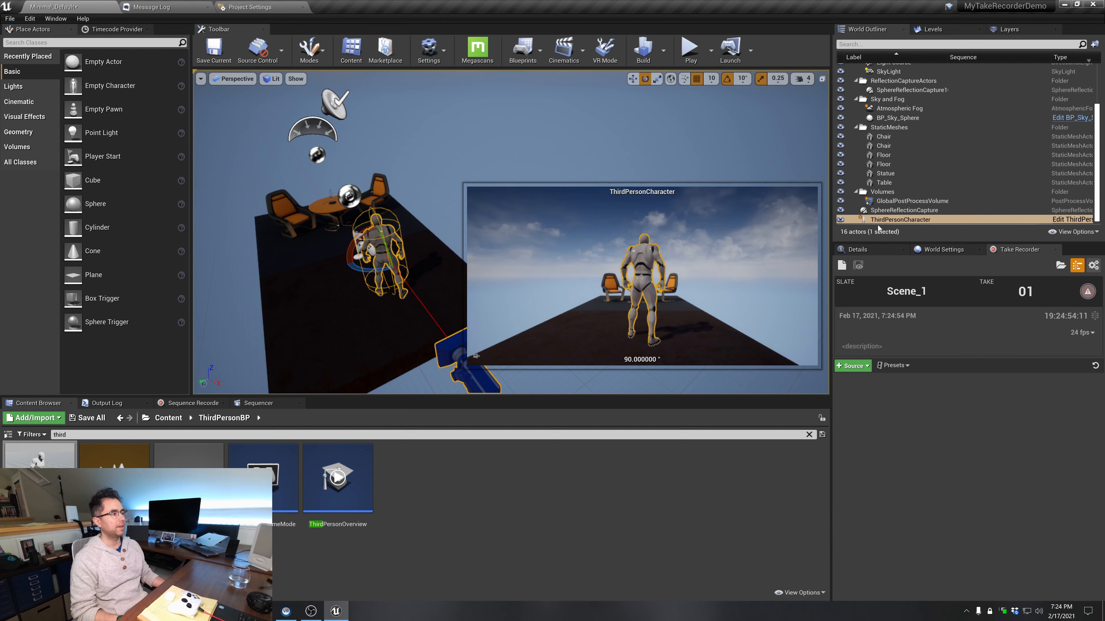
Filter the placed ThirdPersonCharacter's properties by "poss" and set Auto Possess Player to Player 0
click(874, 249)
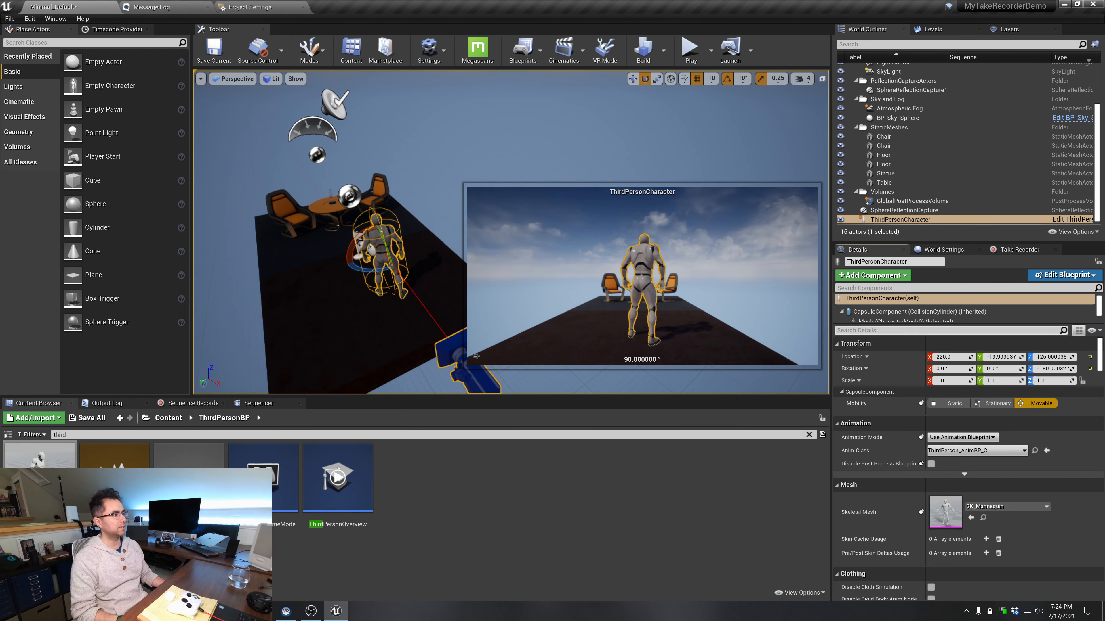
click(882, 331)
text(auto)
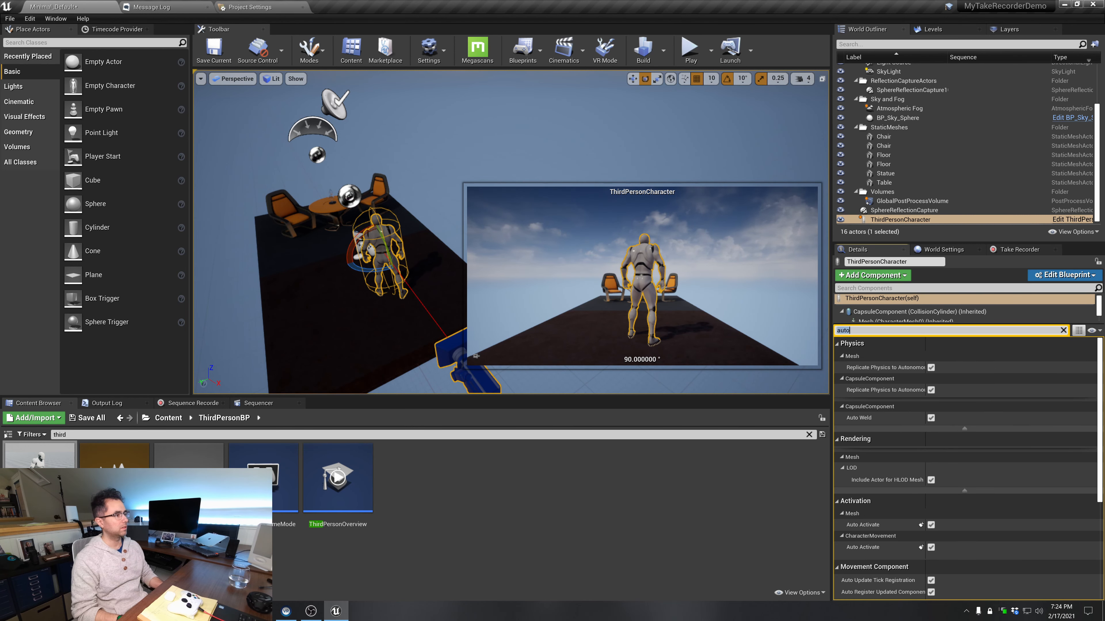
key(BackSpace)
key(BackSpace)
key(BackSpace)
key(BackSpace)
text(poss)
click(952, 357)
click(956, 373)
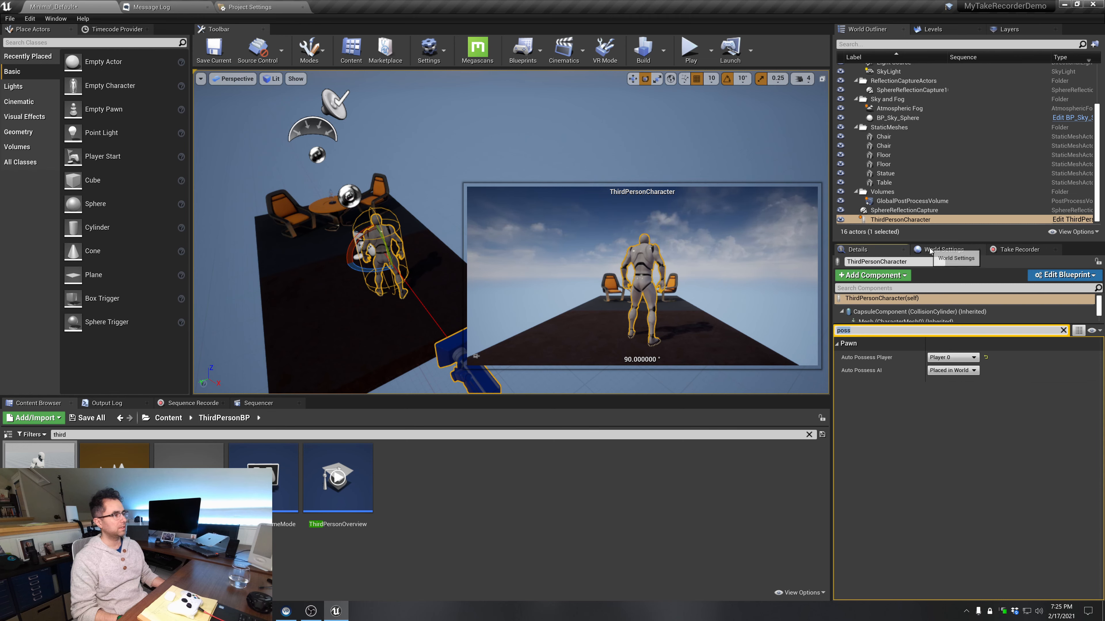
Set the Default Pawn Class of NewGameMode to None in the level's world settings
click(930, 250)
click(956, 348)
click(951, 372)
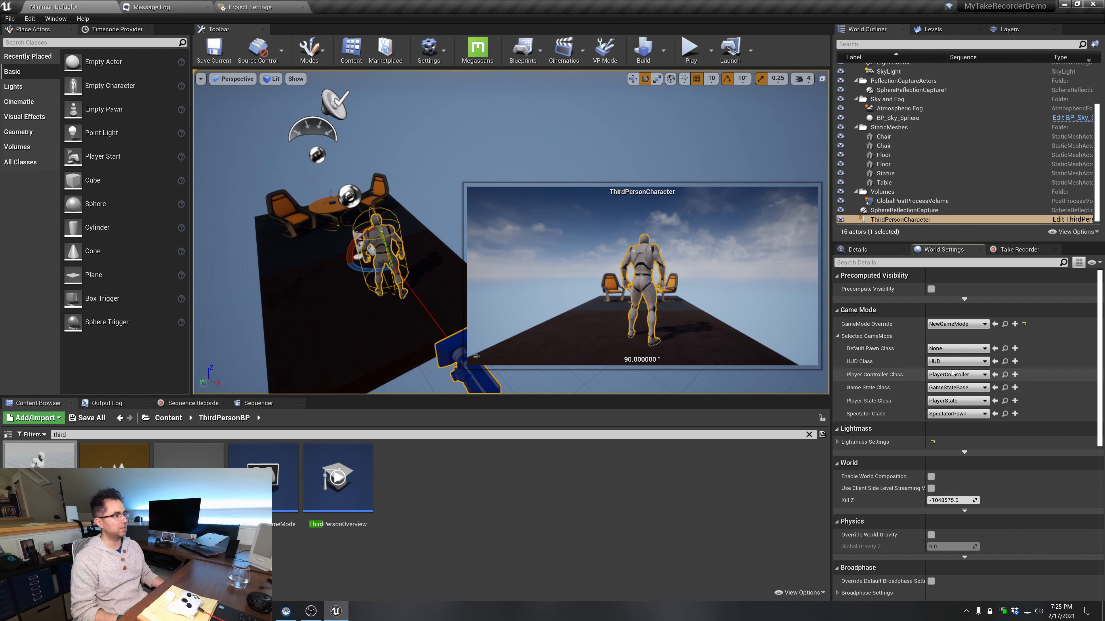
Select the placed ThirdPersonCharacter, then play the level briefly to test possessing it and stop
click(439, 222)
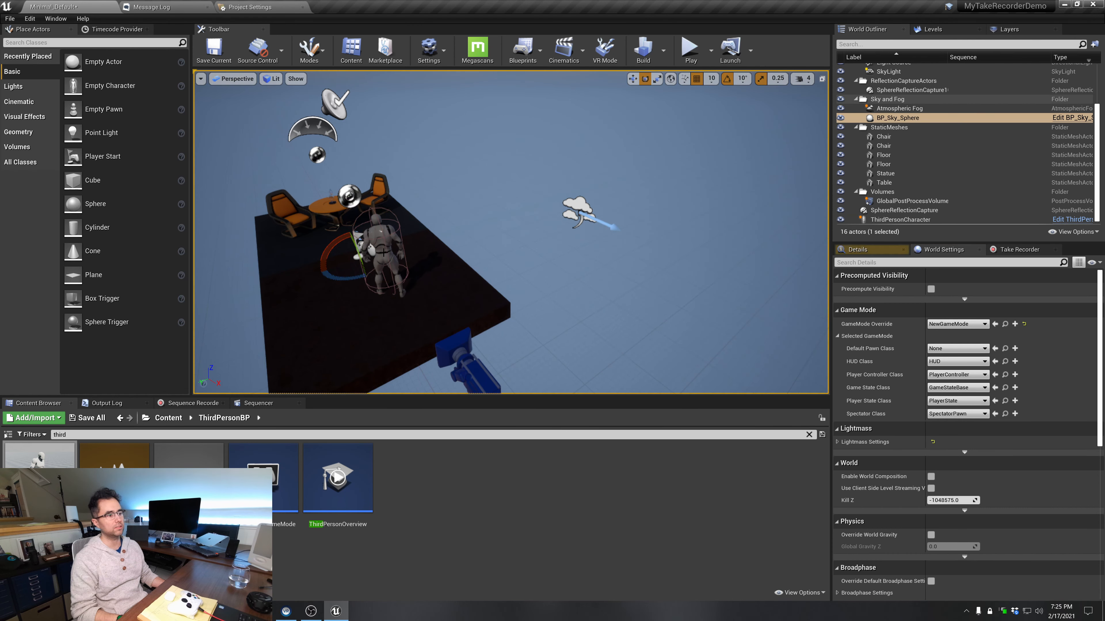
click(373, 253)
key(w)
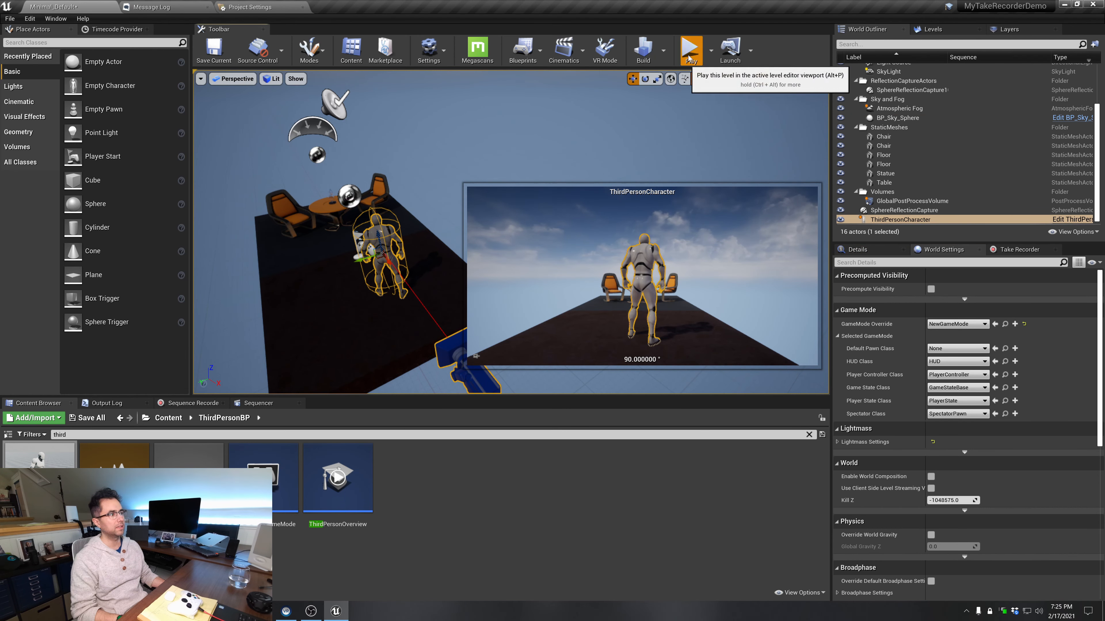
click(691, 48)
click(717, 47)
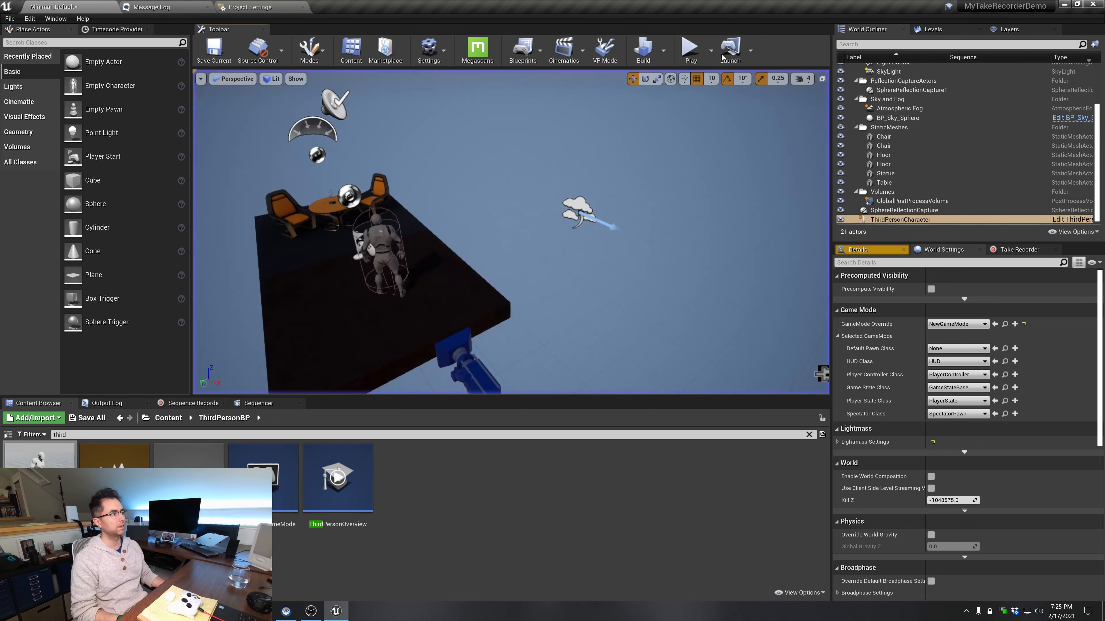
Add the level's ThirdPersonCharacter to the Take Recorder as a recording source
click(1013, 250)
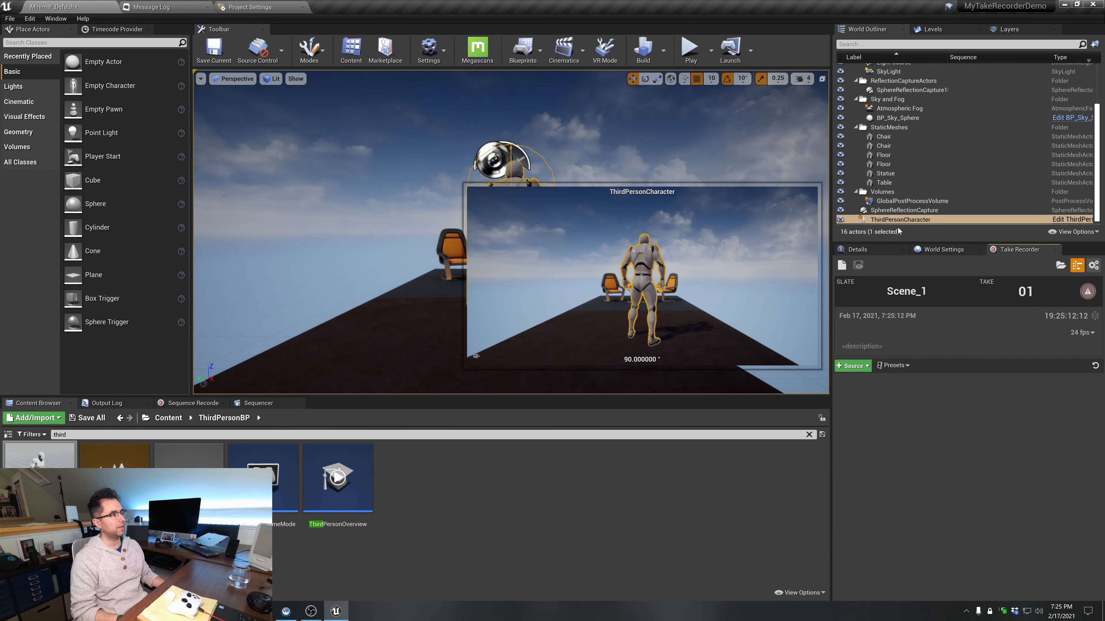
drag(900, 219, 893, 429)
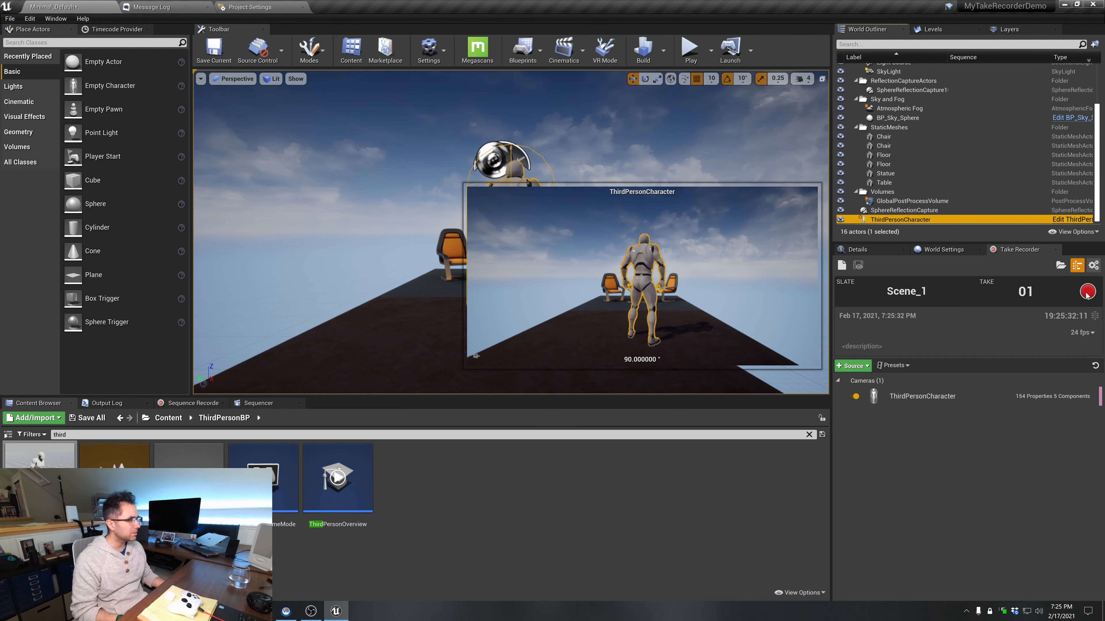
Select the front Floor mesh beneath the ThirdPersonCharacter
click(382, 325)
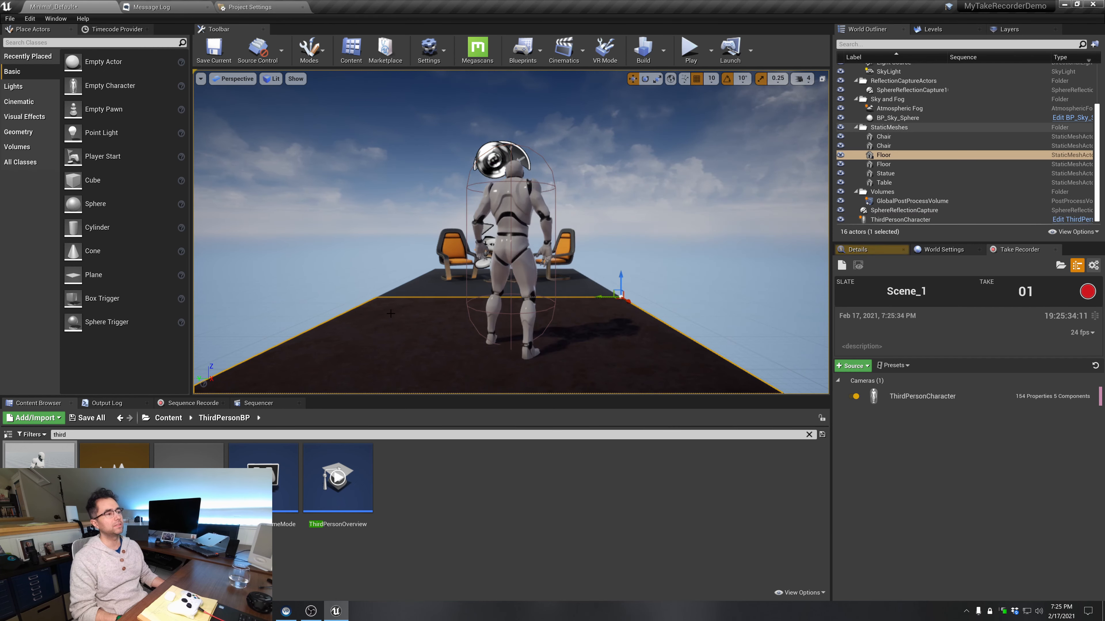
key(f)
key(a)
right_drag(382, 325, 430, 310)
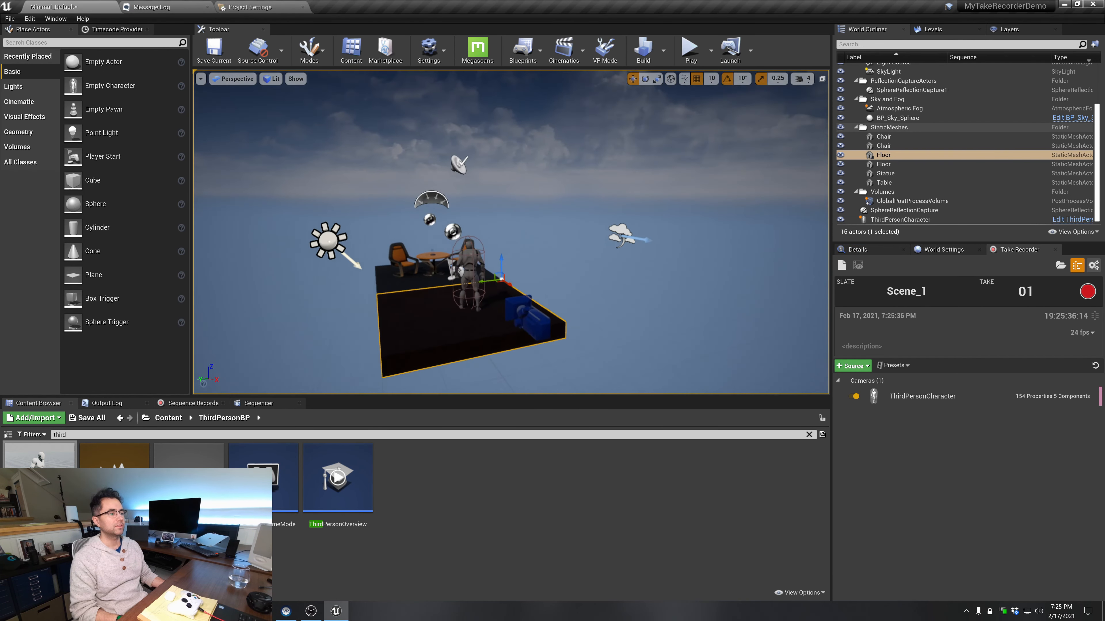
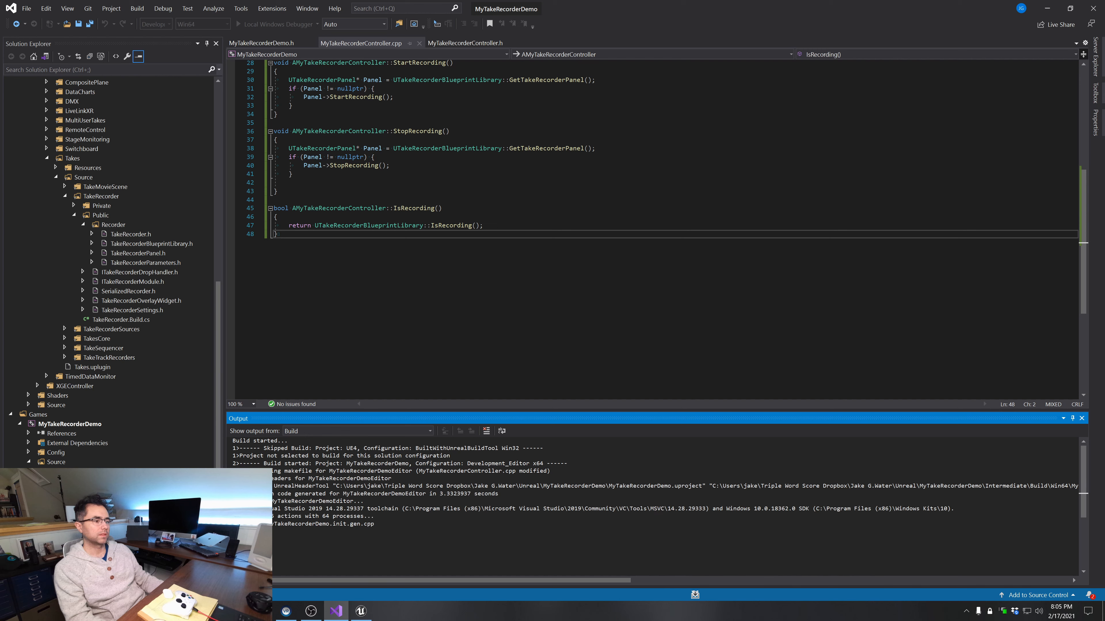
Switch to Unreal Editor and add an Is Recording node to the MyTRCBP event graph, executed by InputAction RecordButton's Pressed output
scroll(658, 507, down, 3)
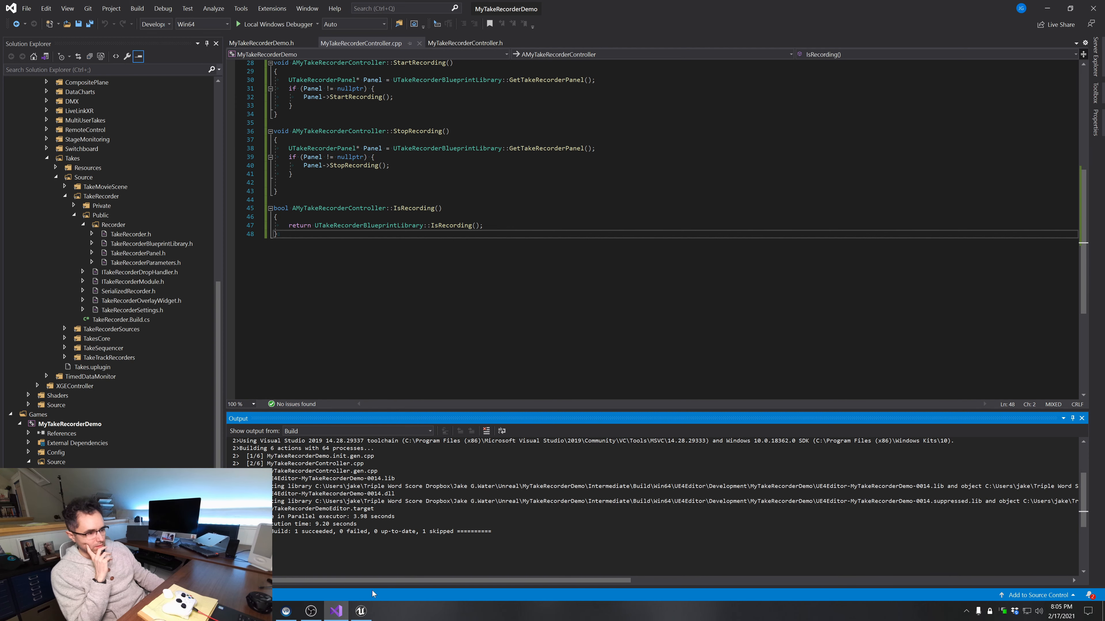
click(360, 611)
right_click(407, 344)
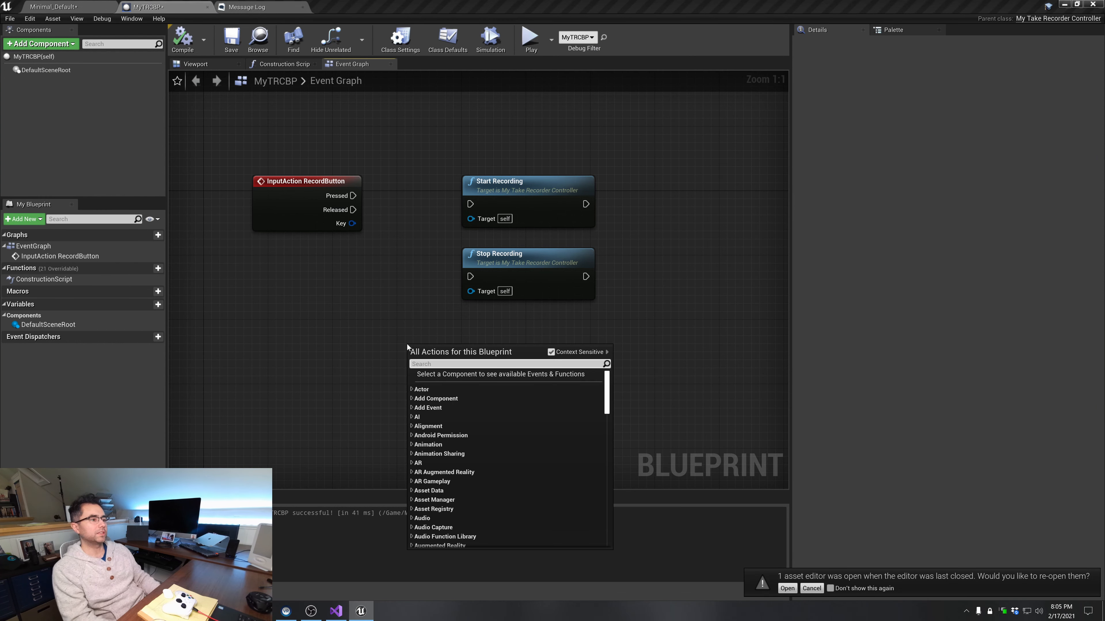
text(is recording)
key(Return)
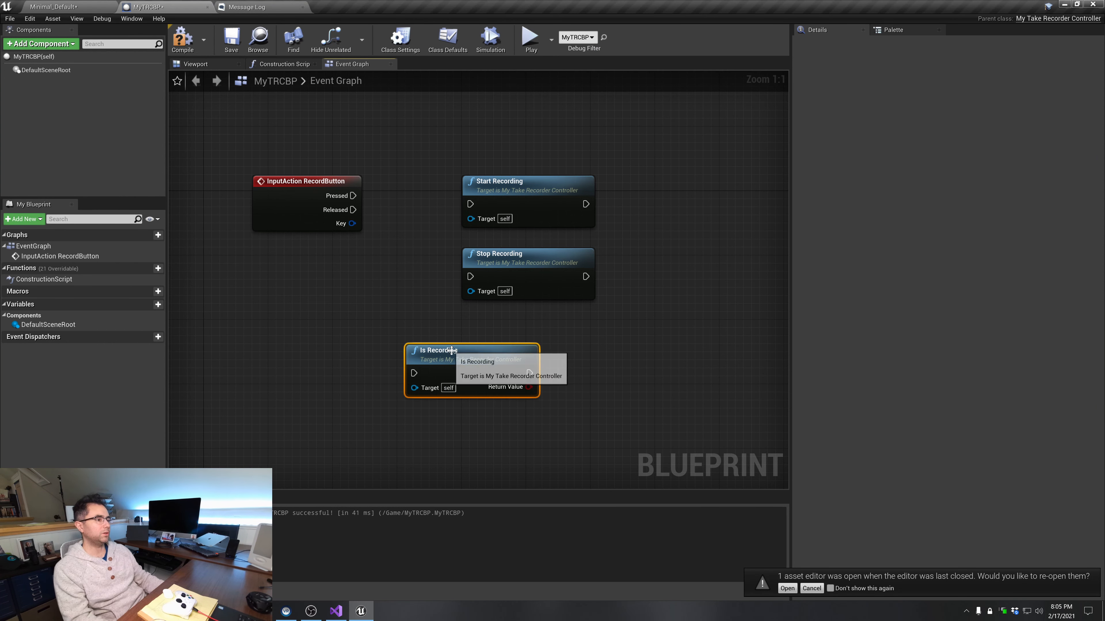
drag(451, 350, 452, 295)
drag(305, 186, 248, 219)
drag(500, 327, 355, 207)
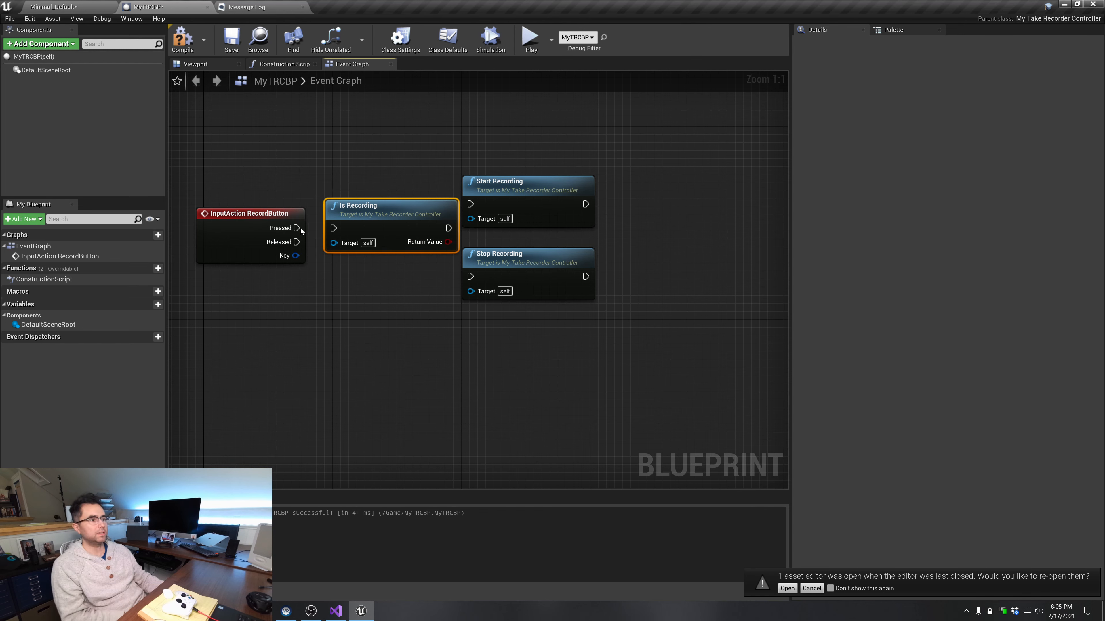
drag(301, 228, 334, 228)
Make room beside the Start and Stop Recording nodes and add a Branch after Is Recording, with its Return Value as the Condition
drag(465, 192, 526, 329)
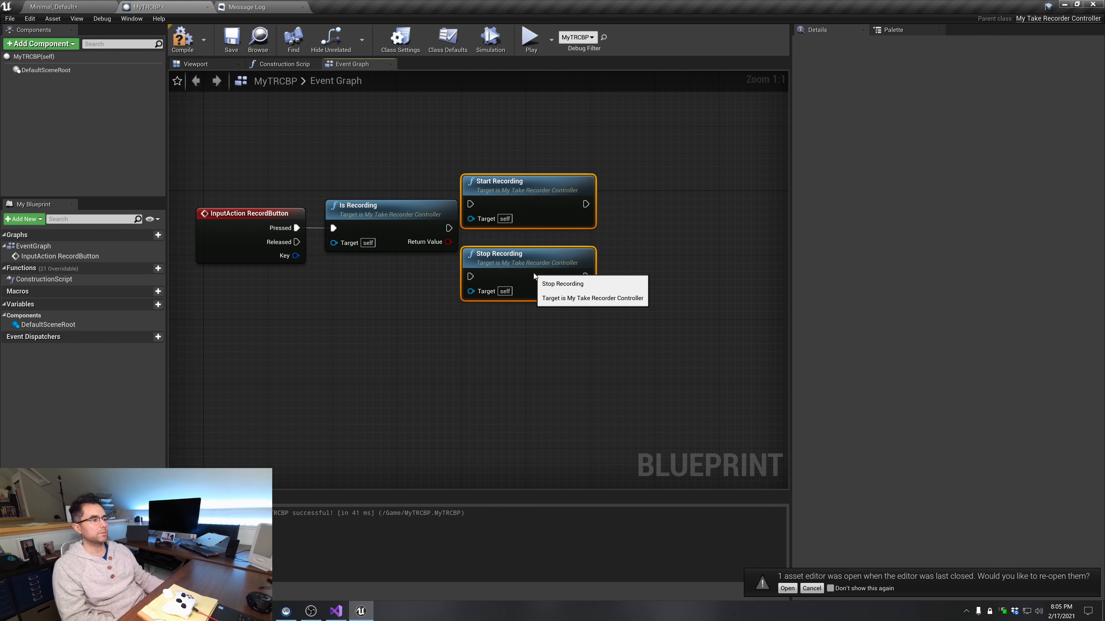
drag(533, 276, 653, 283)
drag(449, 228, 493, 252)
text(bra)
key(Return)
drag(530, 226, 580, 207)
drag(739, 168, 674, 300)
drag(670, 191, 735, 182)
click(692, 146)
right_drag(691, 146, 650, 153)
drag(540, 213, 509, 222)
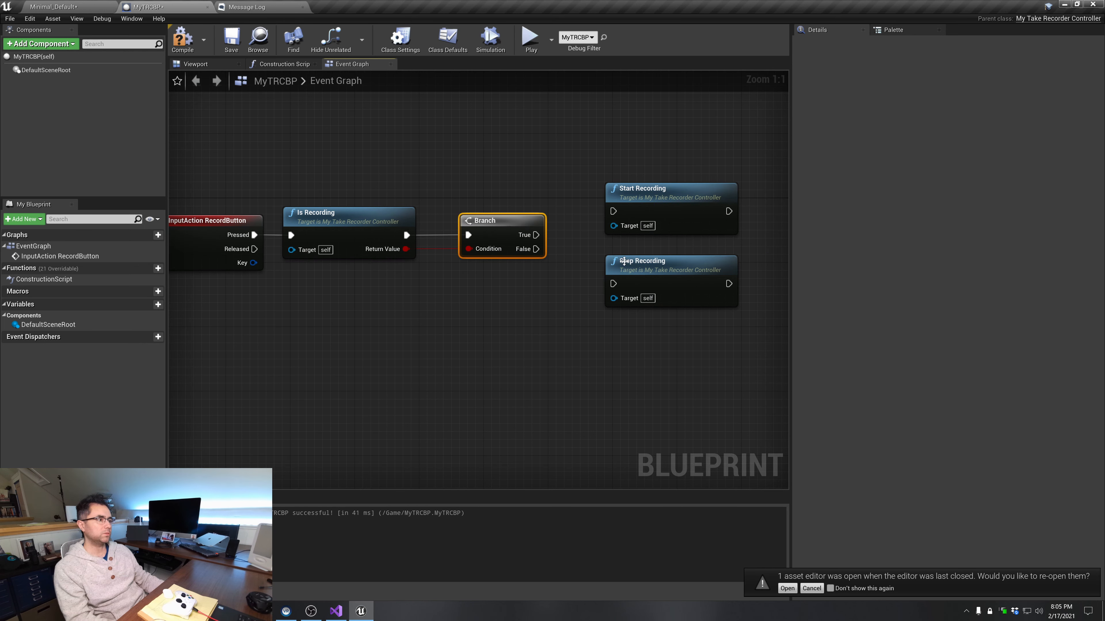
Place Stop Recording above Start Recording, wire Branch True to Stop Recording and False to Start Recording, and compile the blueprint
click(633, 266)
drag(633, 265, 641, 128)
drag(644, 203, 651, 283)
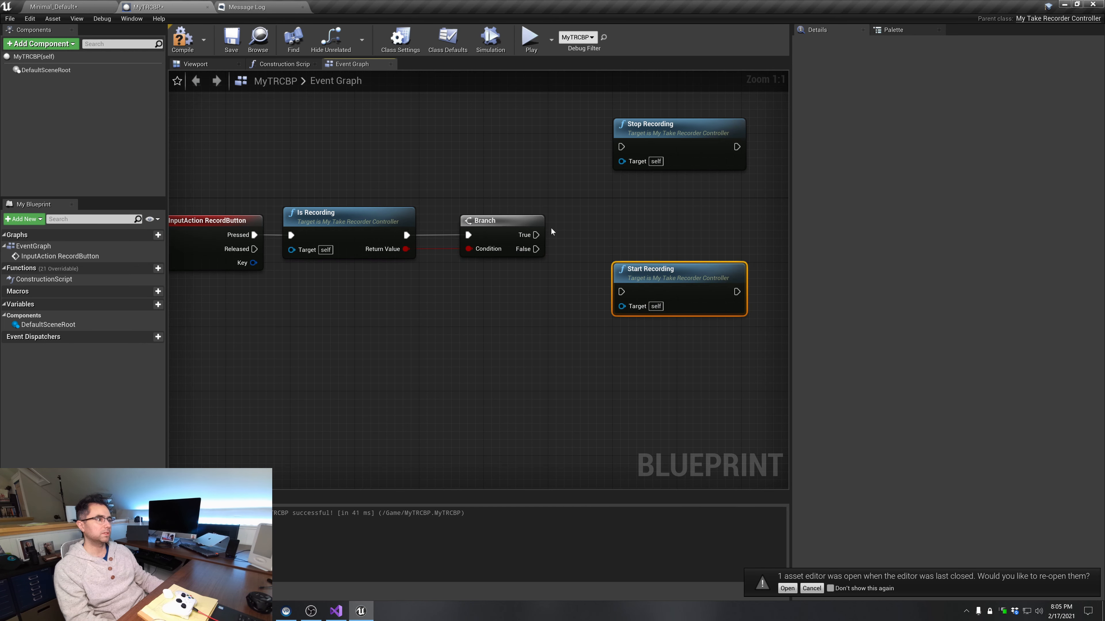
drag(536, 235, 623, 147)
drag(535, 249, 616, 294)
click(574, 338)
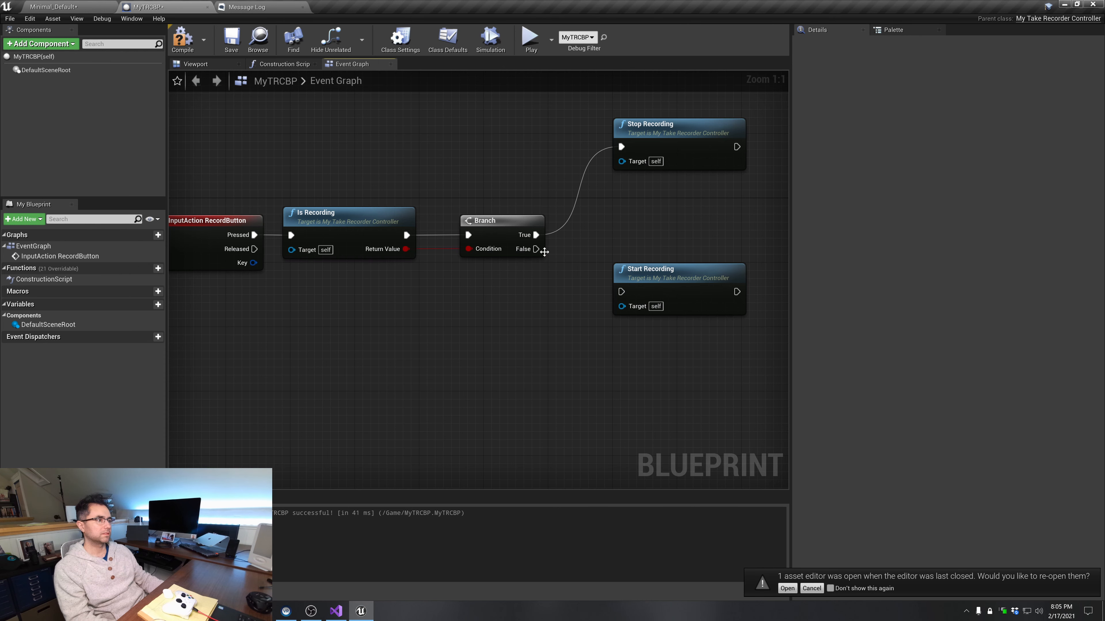
drag(544, 251, 678, 303)
click(479, 179)
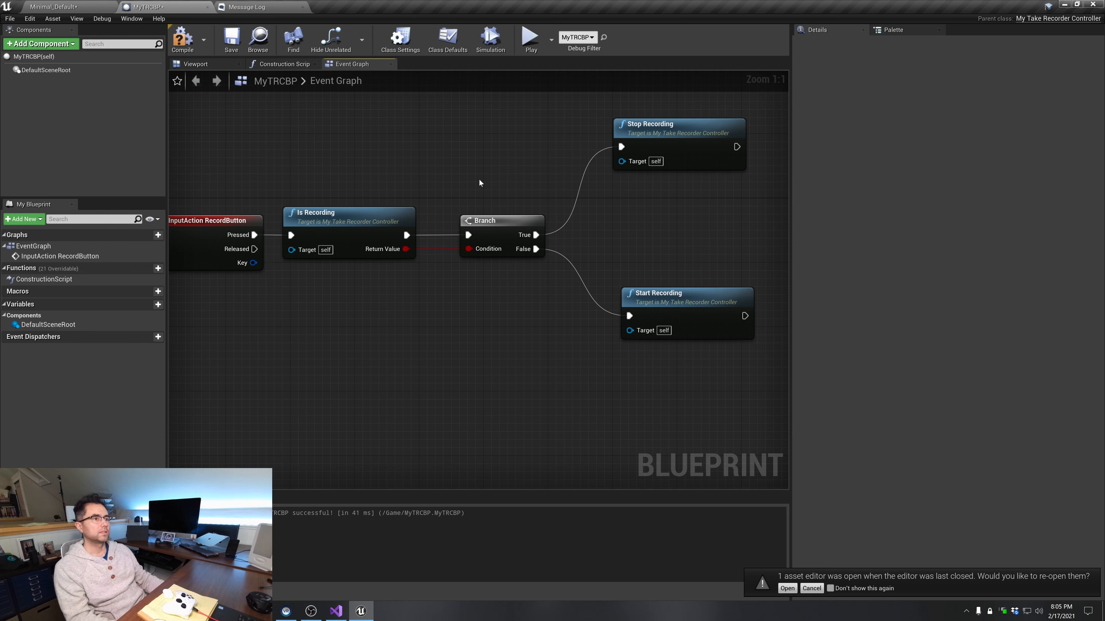
click(191, 39)
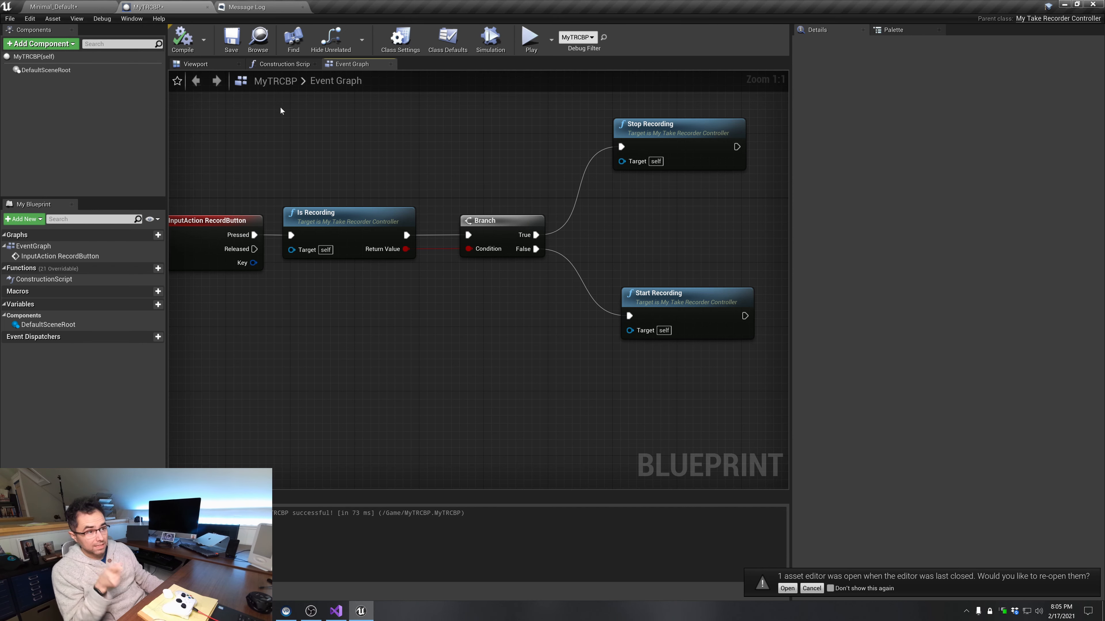
Add an Event BeginPlay node above the recording logic and connect it to a new Enable Input node
scroll(329, 222, down, 2)
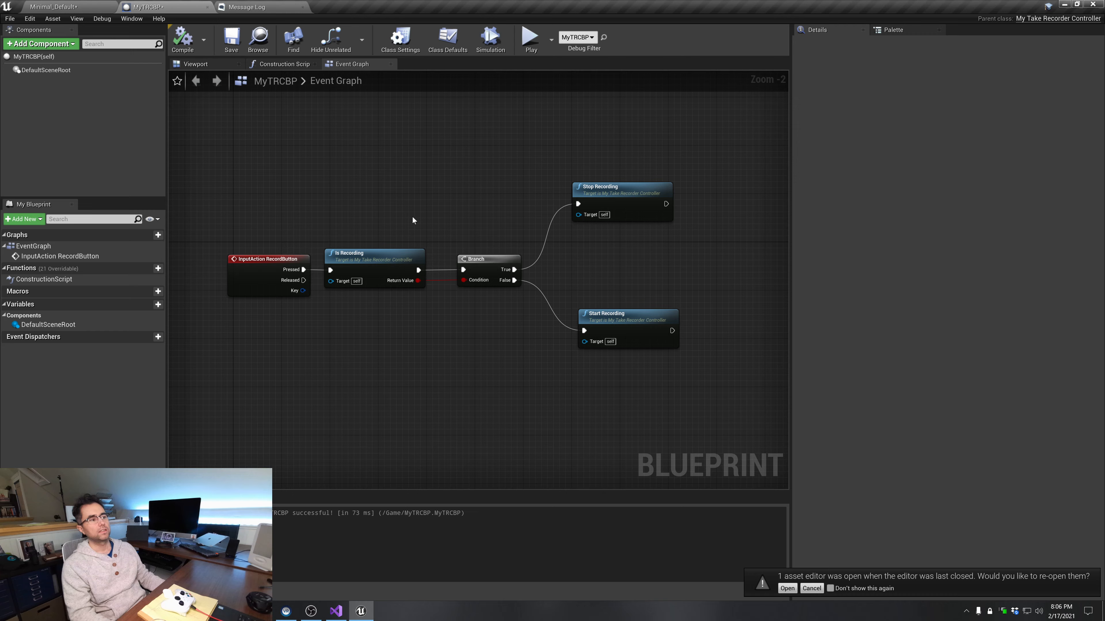
scroll(373, 235, down, 2)
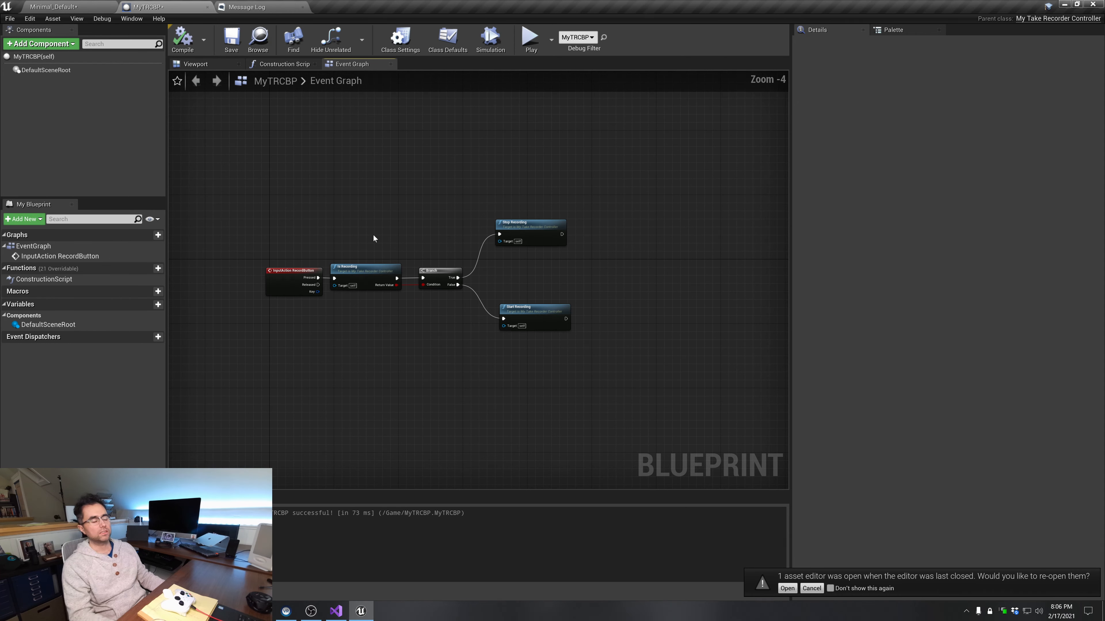
right_drag(373, 235, 415, 249)
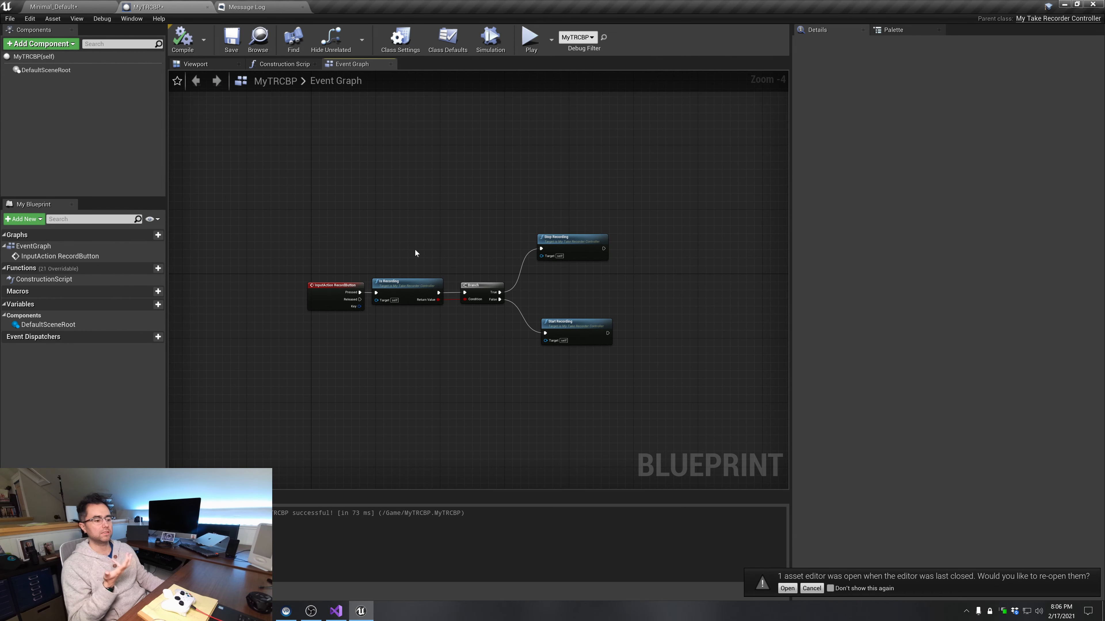
right_click(374, 192)
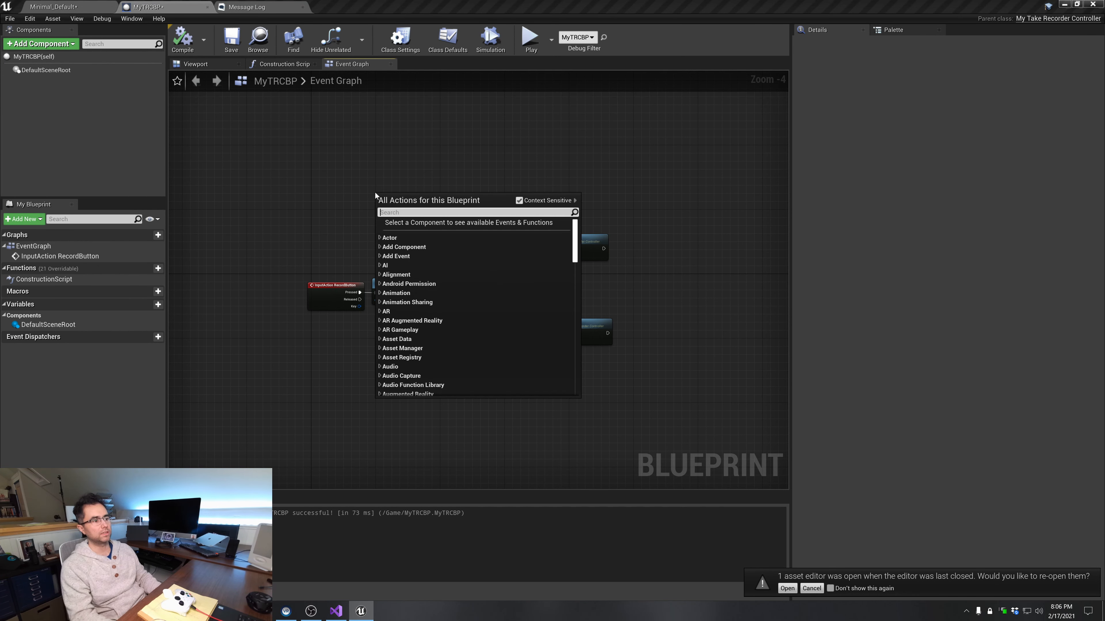
text(event)
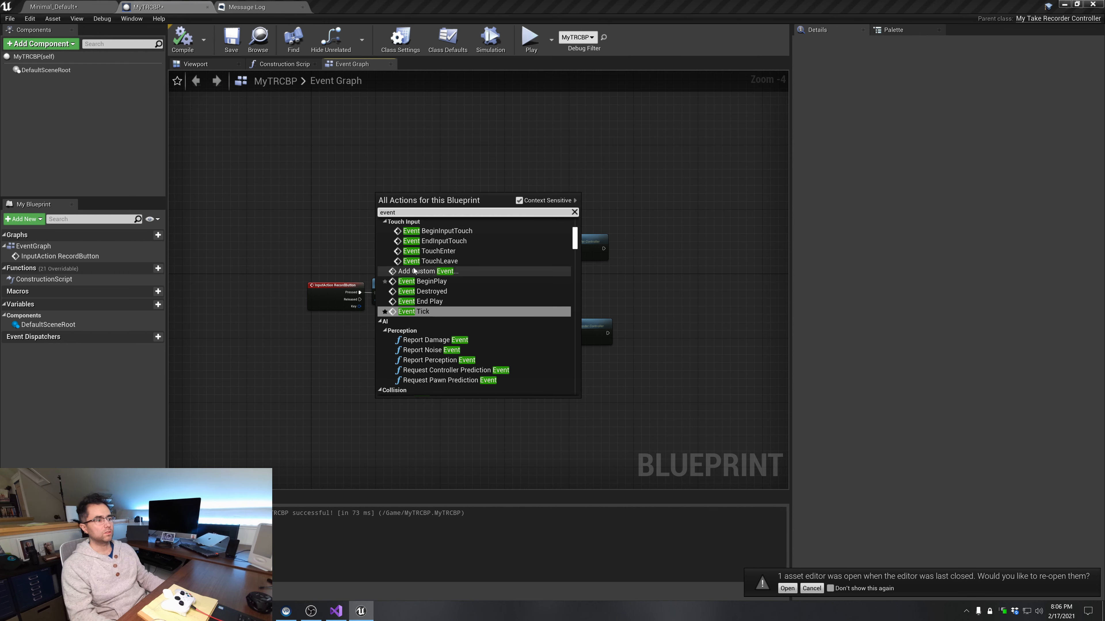
click(435, 282)
mouse_move(405, 204)
mouse_down()
mouse_move(348, 208)
mouse_move(427, 208)
mouse_up()
scroll(372, 215, up, 2)
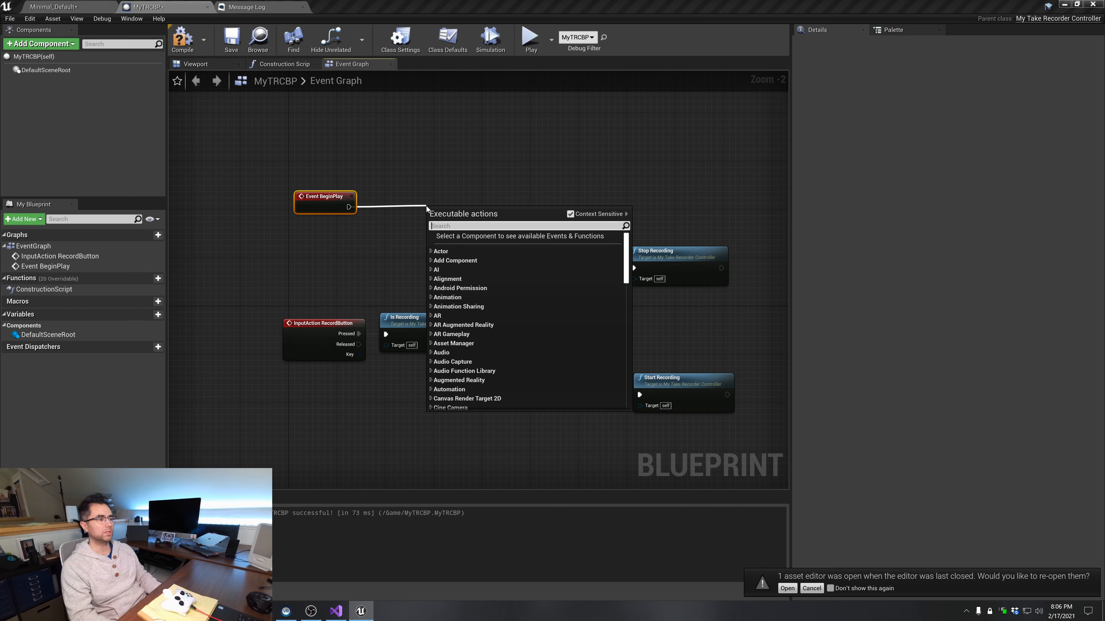
text(enable input)
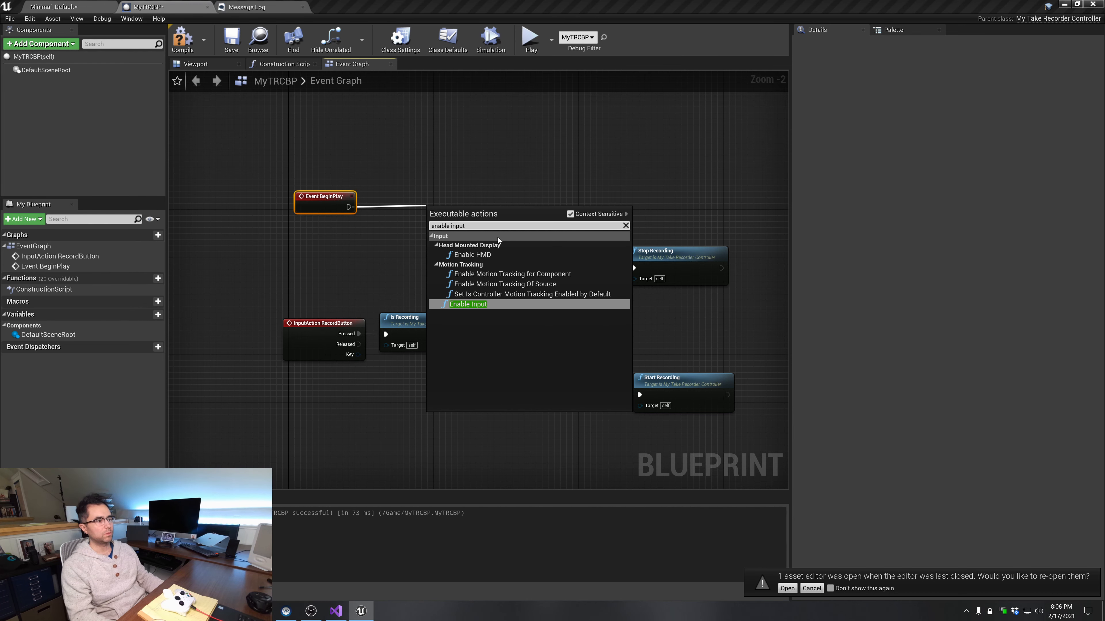
click(469, 306)
Feed Enable Input's Player Controller pin from a Get Player Controller node, tidy the nodes and compile MyTRCBP
drag(456, 213, 353, 252)
text(pl)
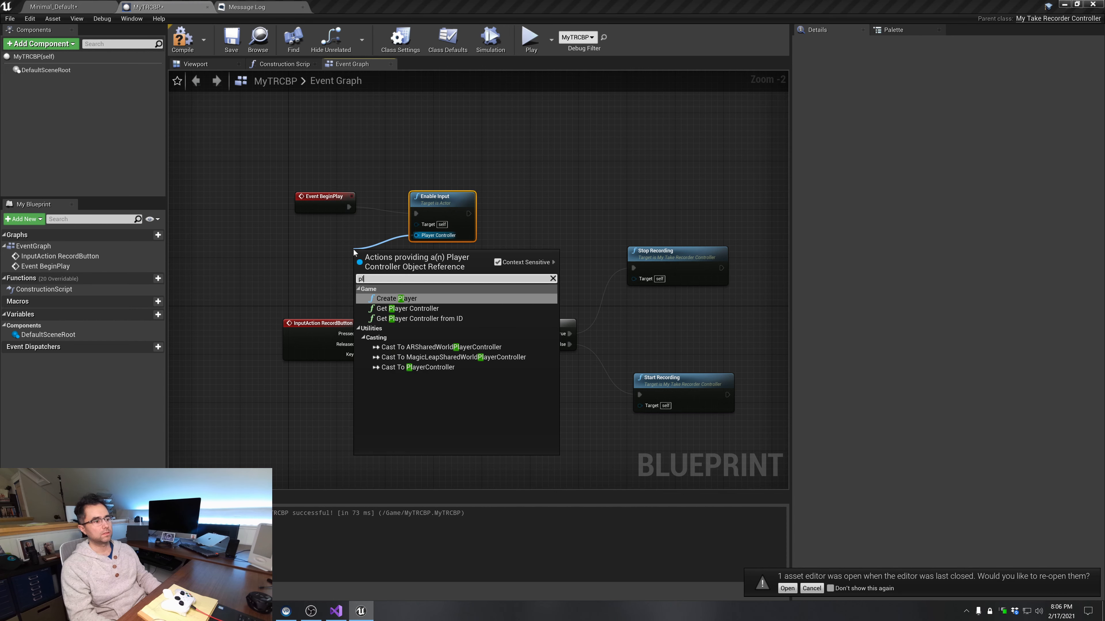
key(BackSpace)
key(BackSpace)
text(get pl)
key(Return)
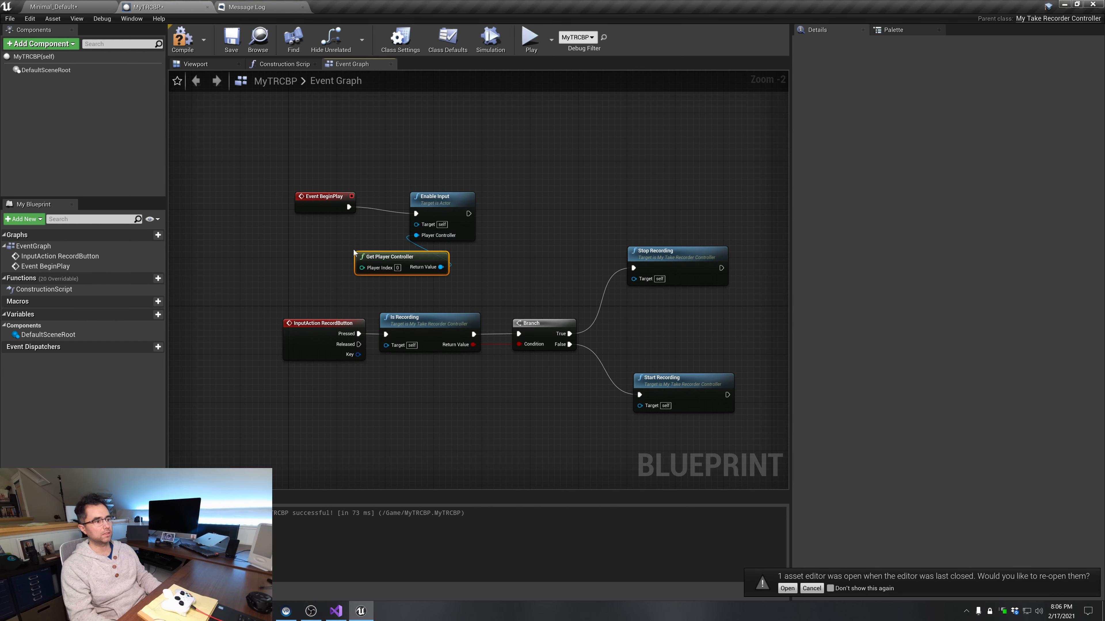
drag(417, 254, 333, 242)
drag(460, 203, 446, 203)
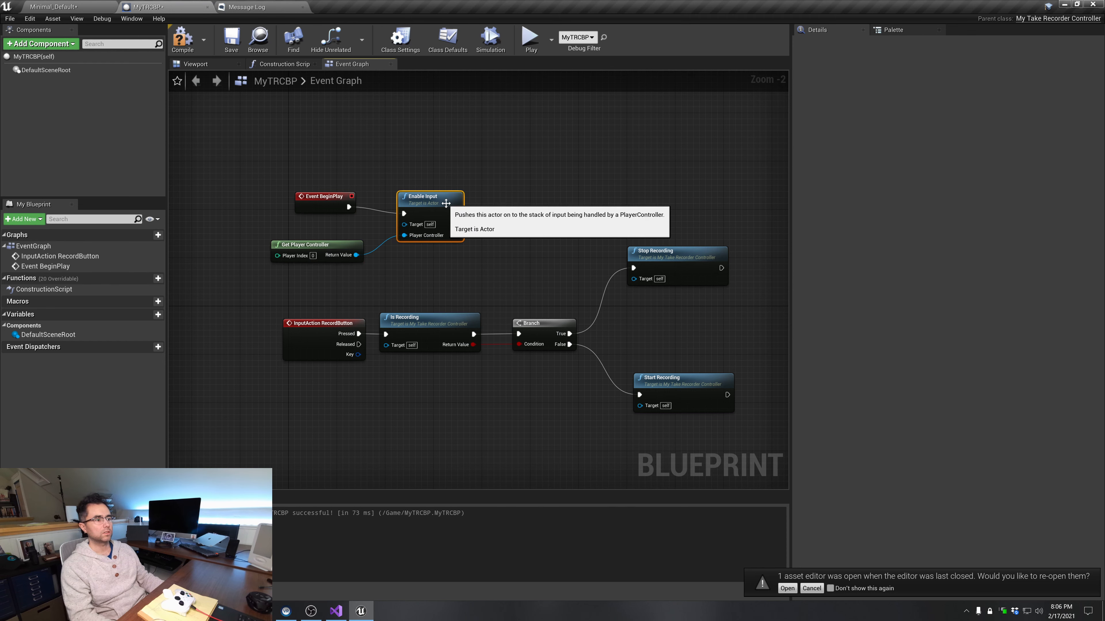
click(402, 161)
click(324, 192)
click(333, 174)
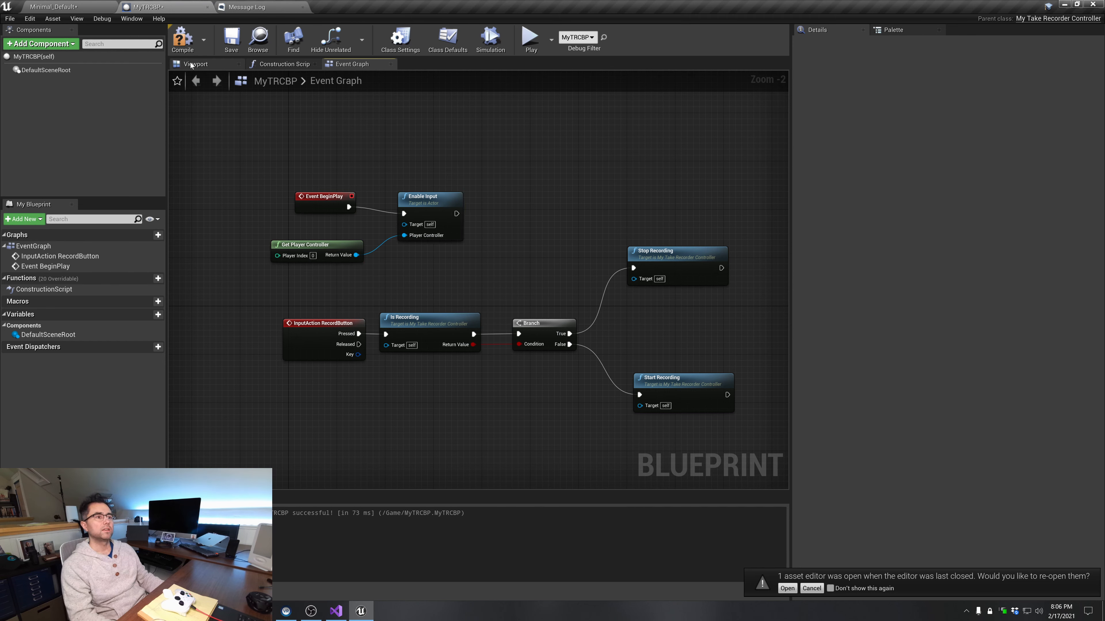
click(182, 38)
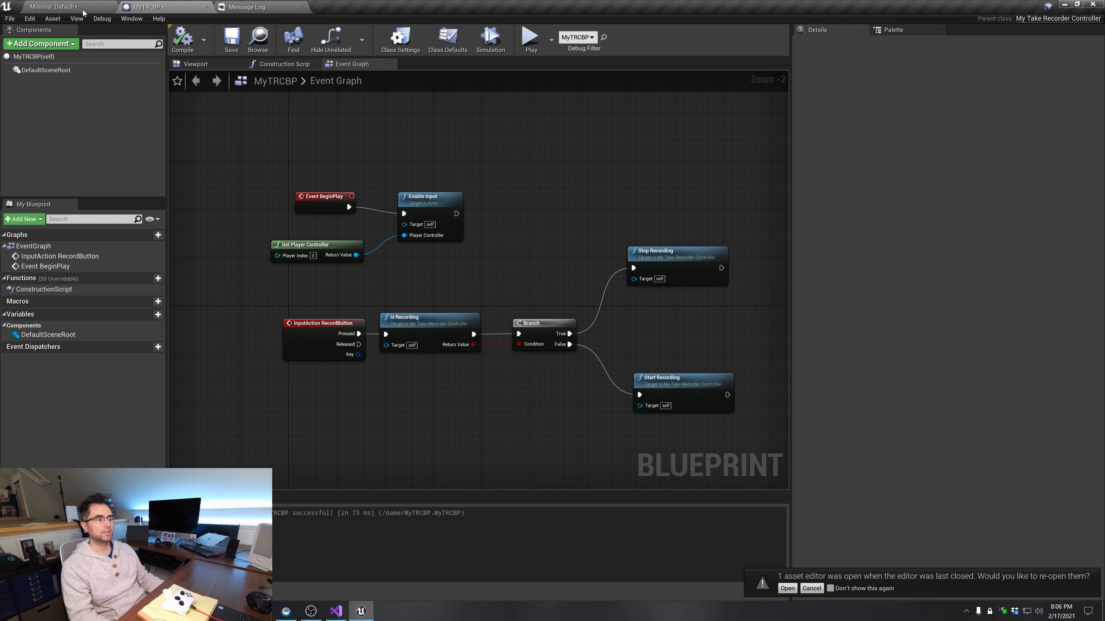
click(347, 354)
Play the Minimal_Default level, show the Take Recorder during play, and stop the session
click(74, 6)
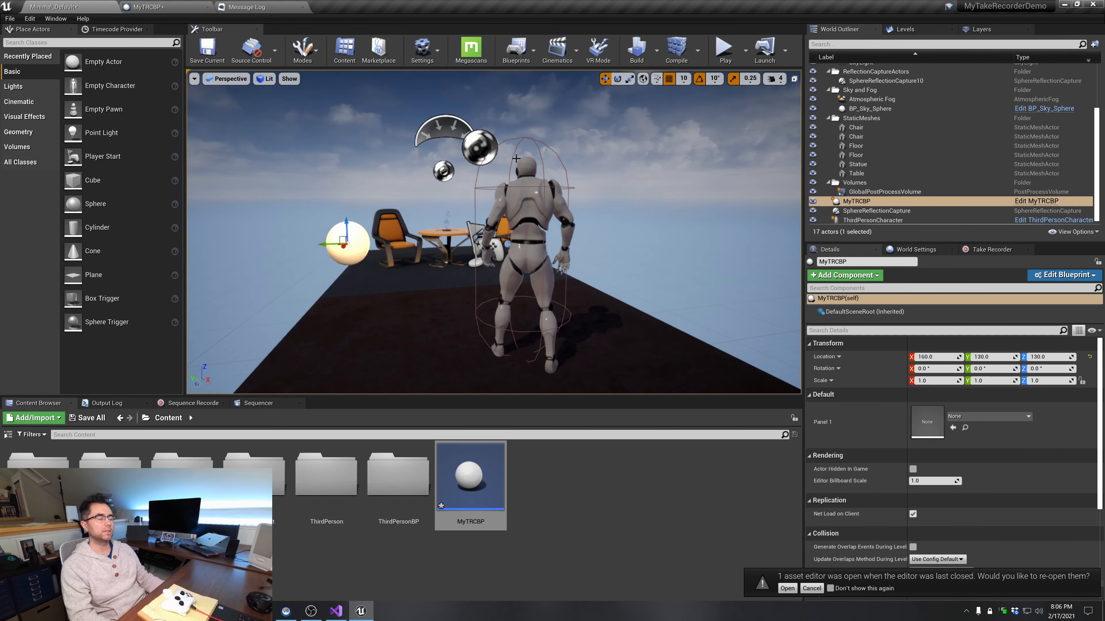
click(725, 49)
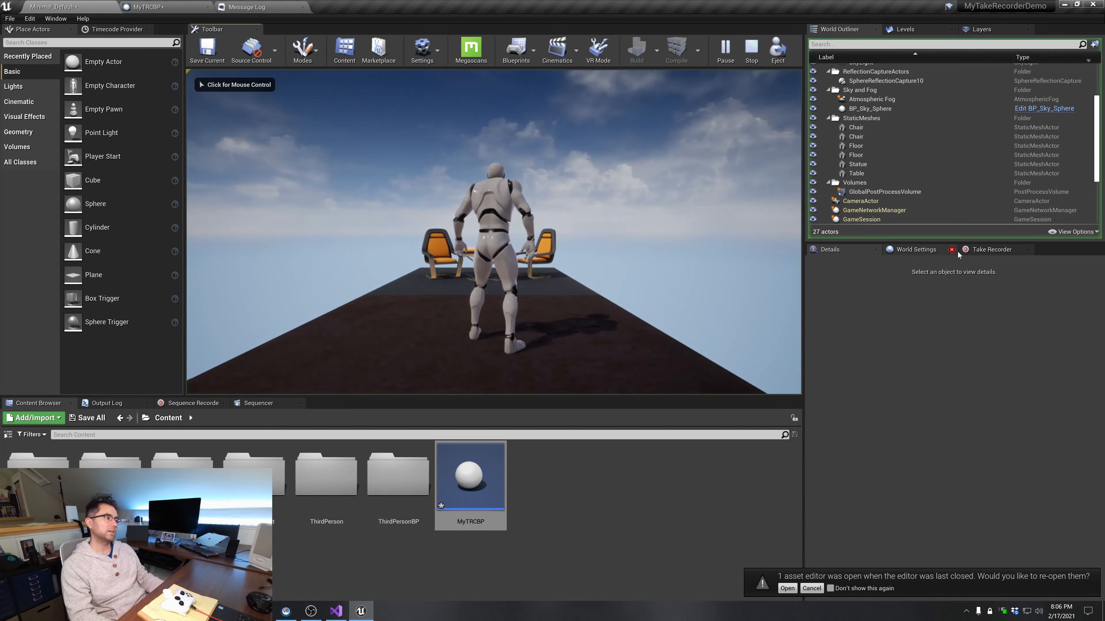
click(985, 251)
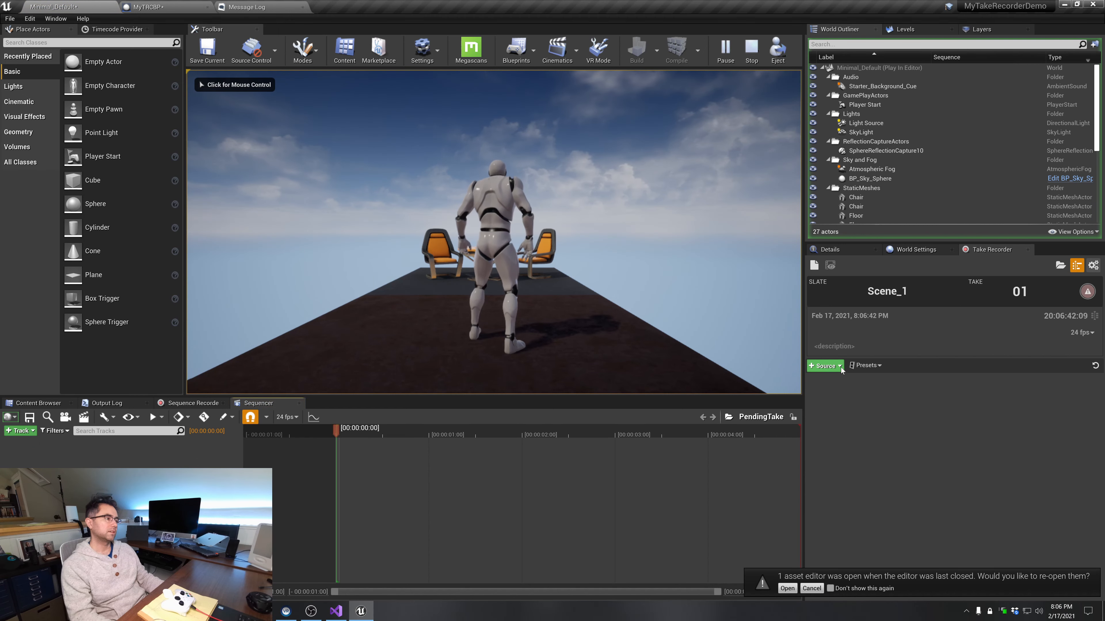
click(525, 128)
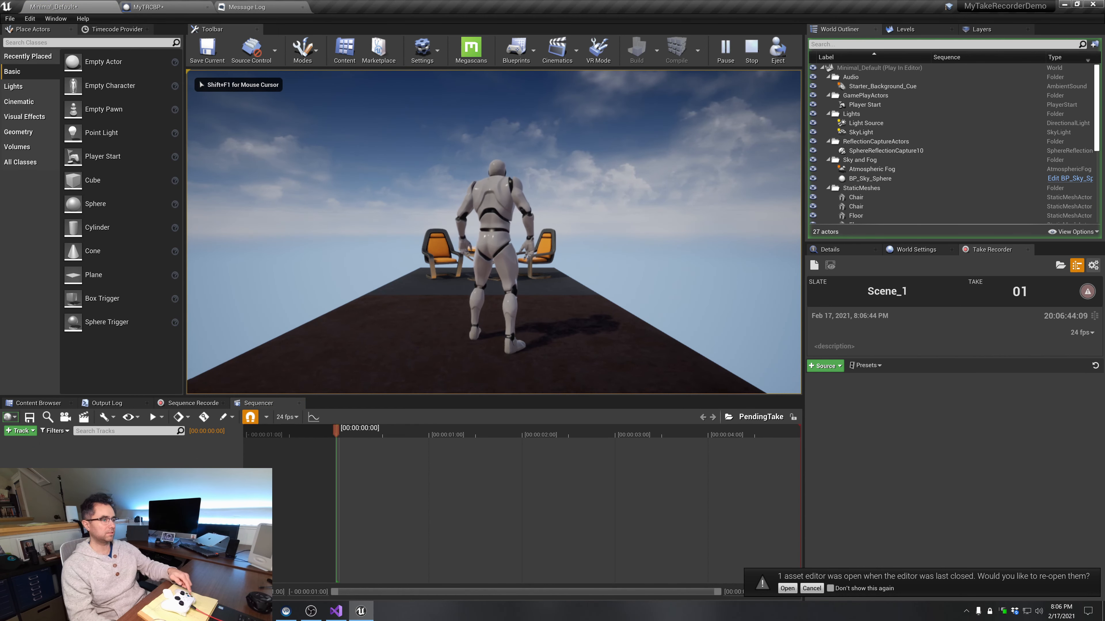
key(Escape)
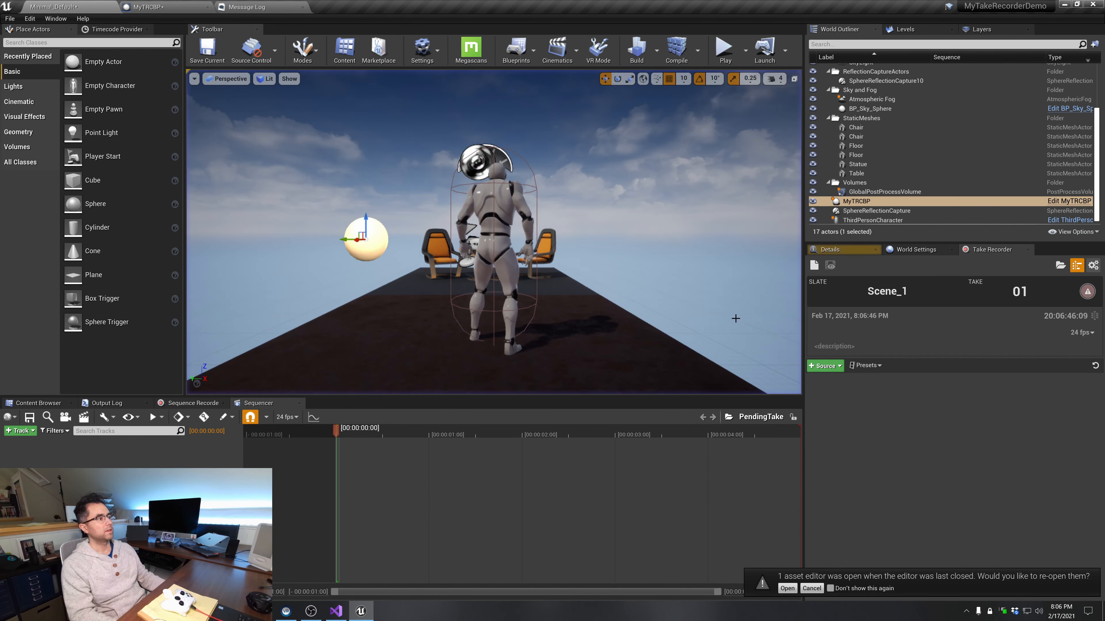
Add the level's ThirdPersonCharacter to the empty Take Recorder as a recording source
click(825, 366)
click(825, 365)
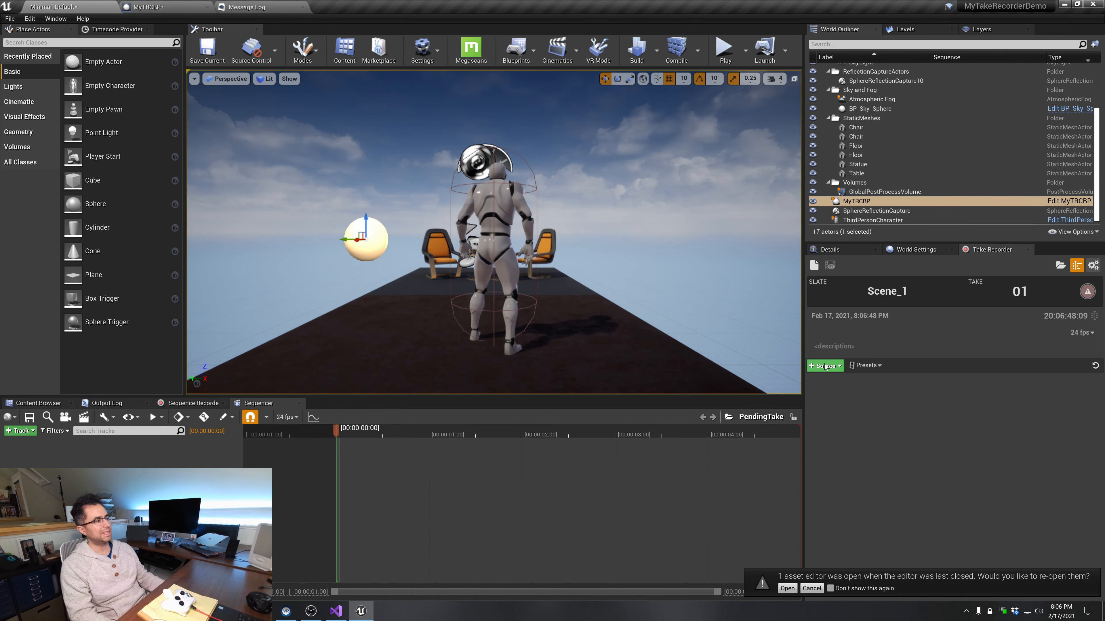
drag(888, 219, 906, 399)
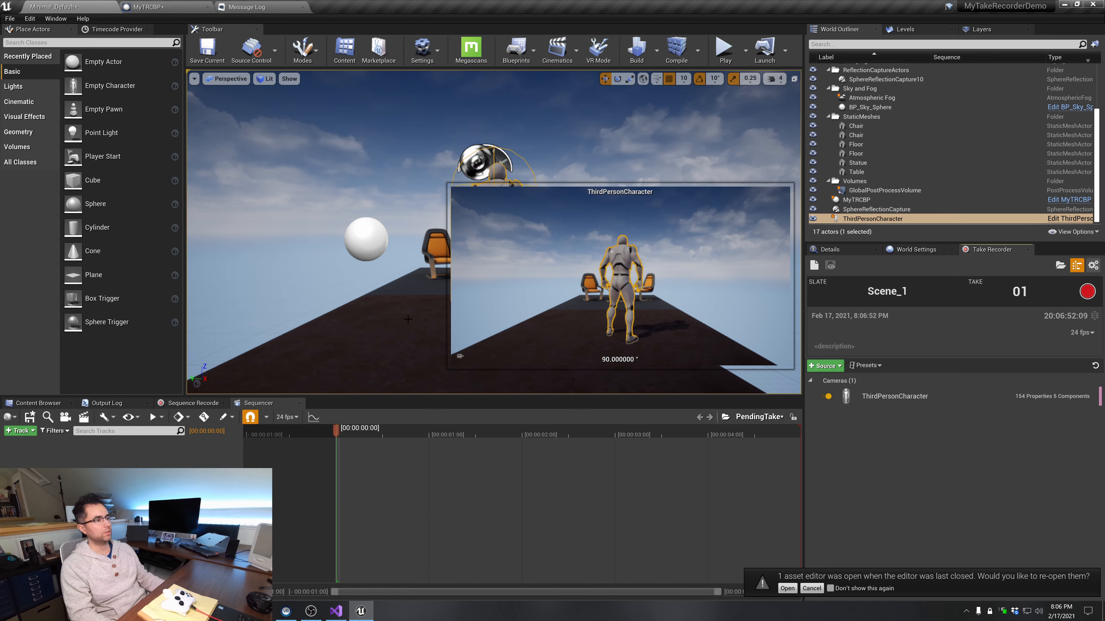
Play the level, record take 1 of Scene_1 while moving the character, stop playing and dismiss the asset editor prompt
click(724, 48)
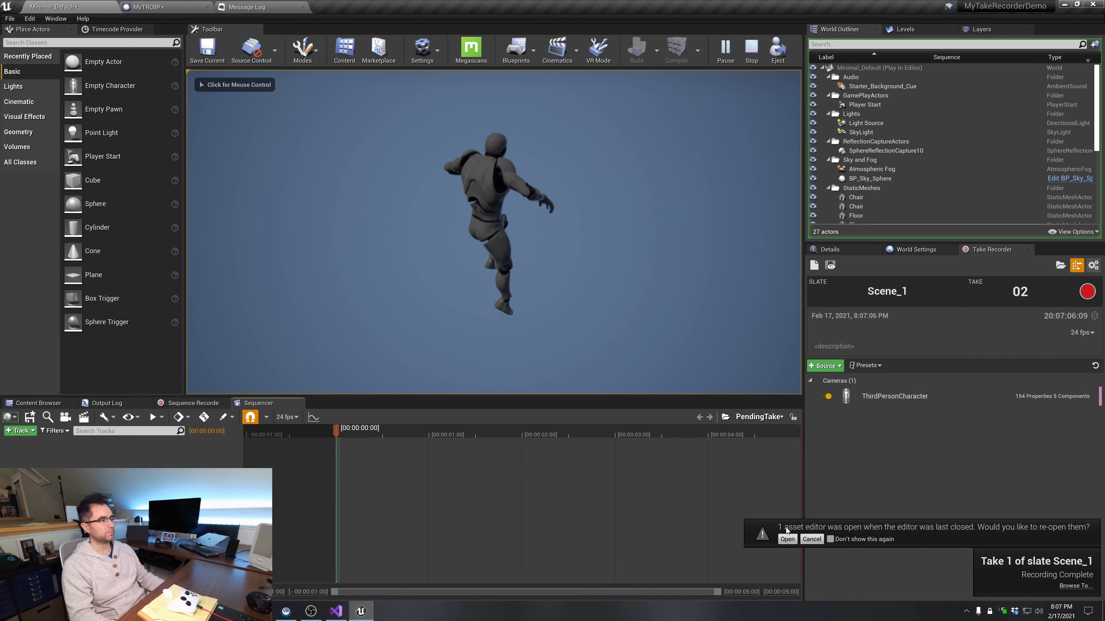
click(751, 48)
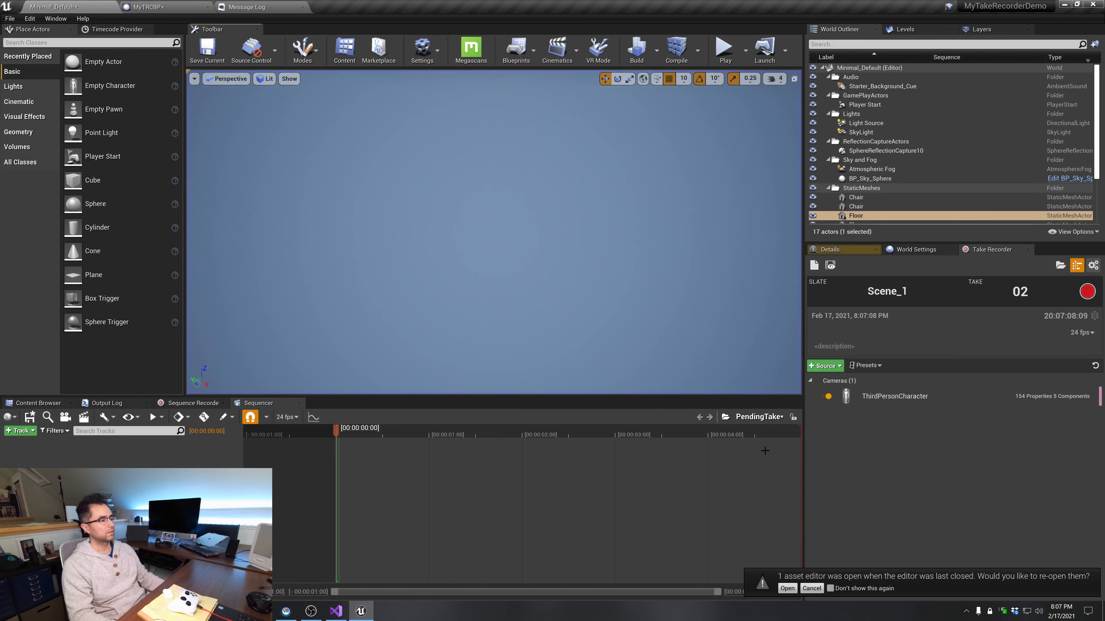
click(800, 588)
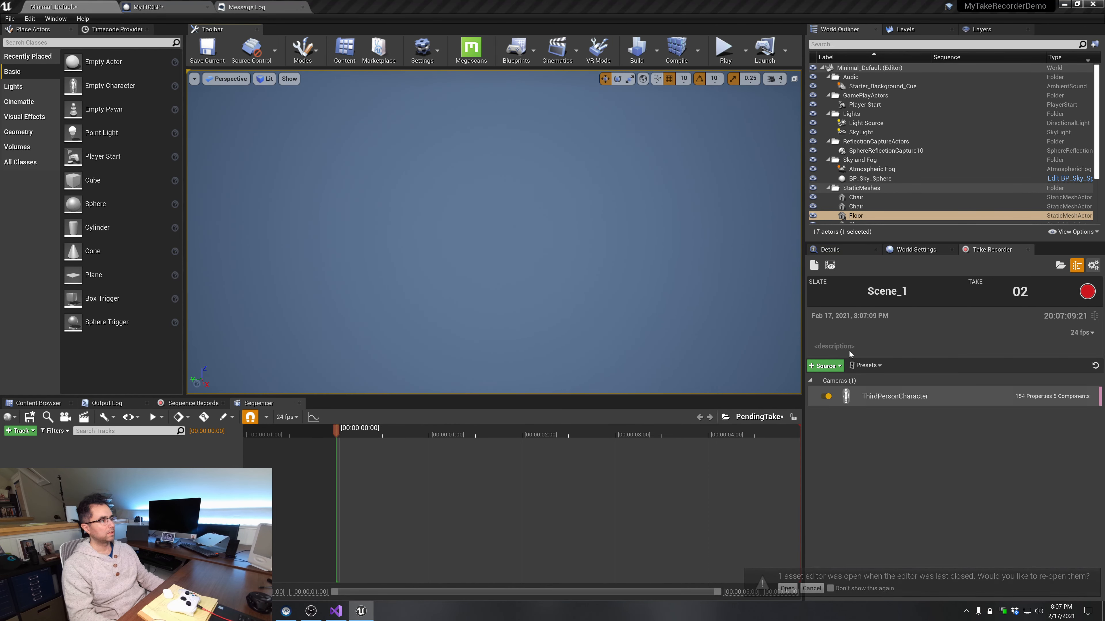
Review the last recorded take, Scene_1_01, by playing it back in Sequencer and inspecting the character and its camera
click(827, 266)
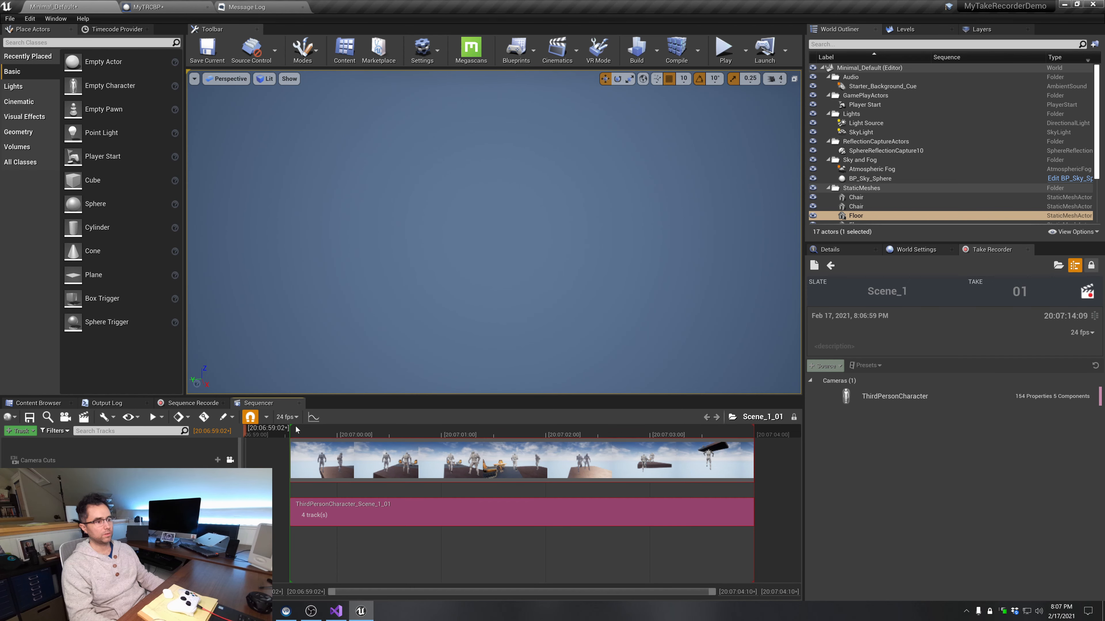
key(space)
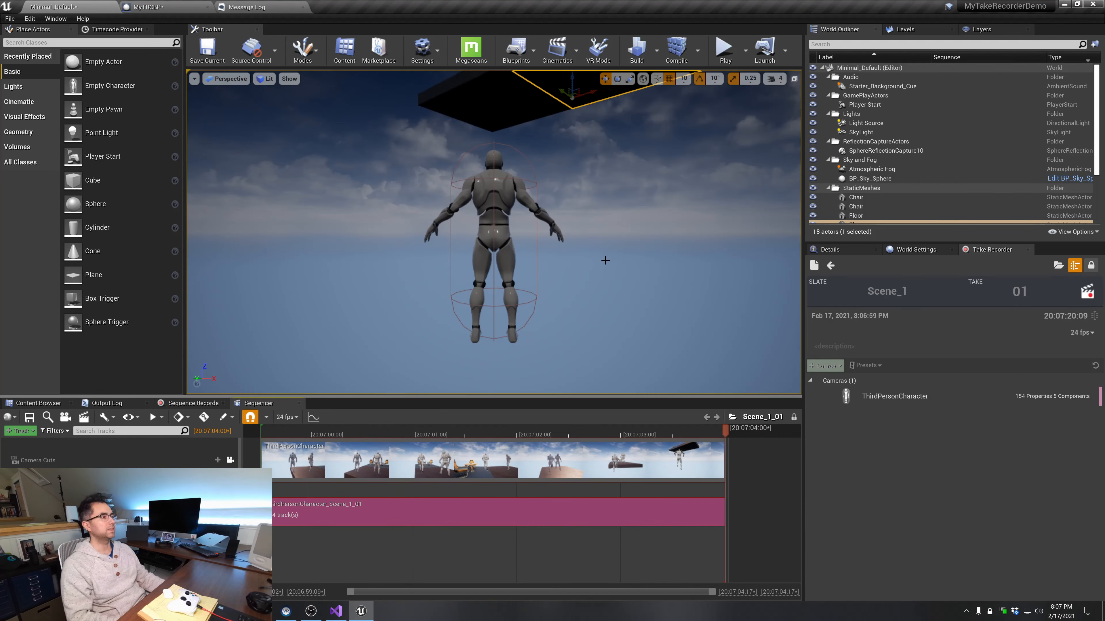
scroll(675, 215, up, 3)
scroll(676, 215, down, 4)
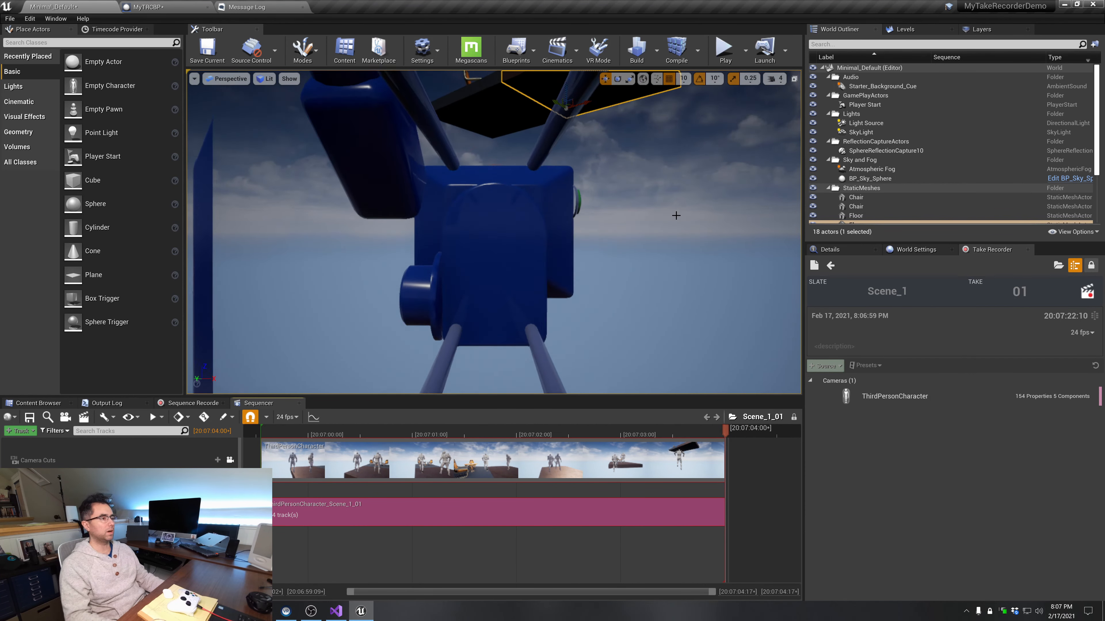
mouse_move(675, 216)
right_down()
mouse_move(657, 265)
mouse_move(668, 257)
mouse_move(667, 210)
right_up()
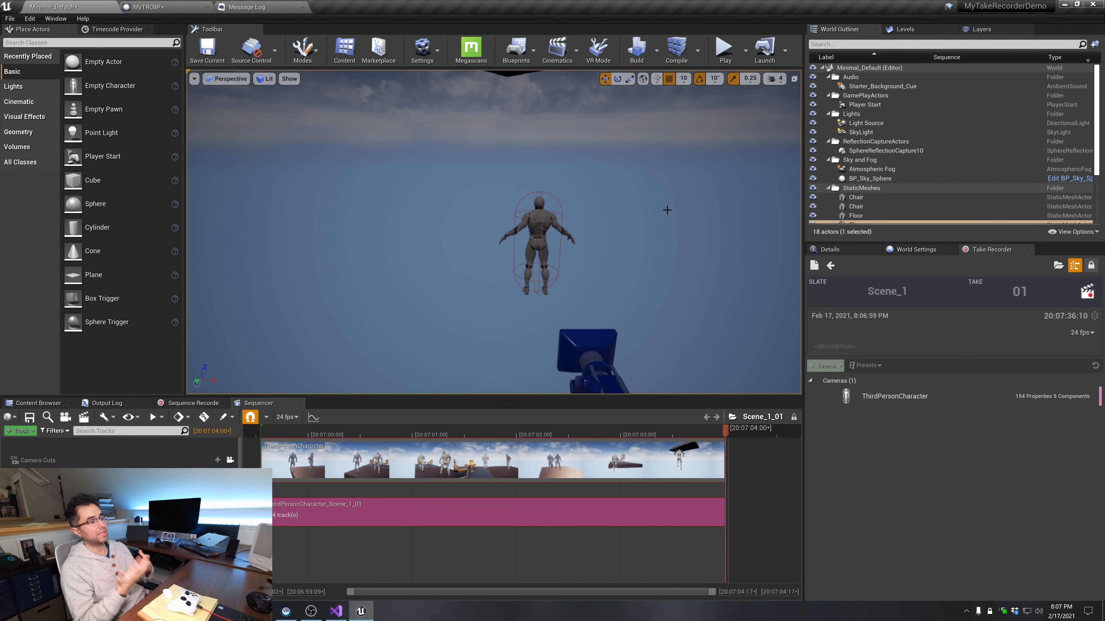
click(264, 429)
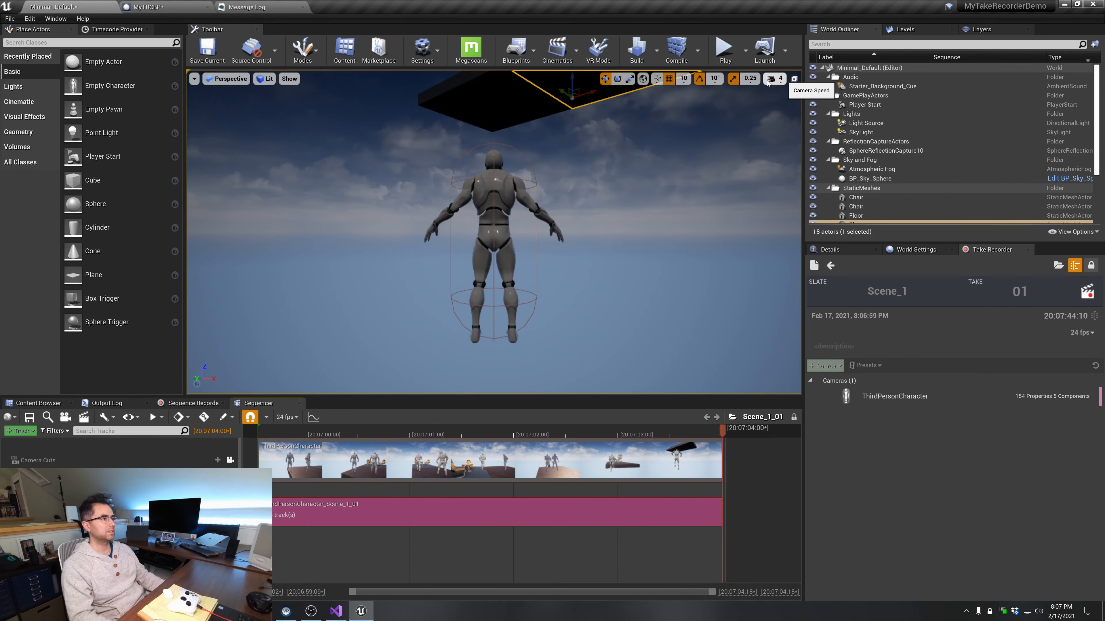
Play the level again, record take 2 of Scene_1, stop playing and play back the recorded take
click(732, 51)
key(Escape)
key(space)
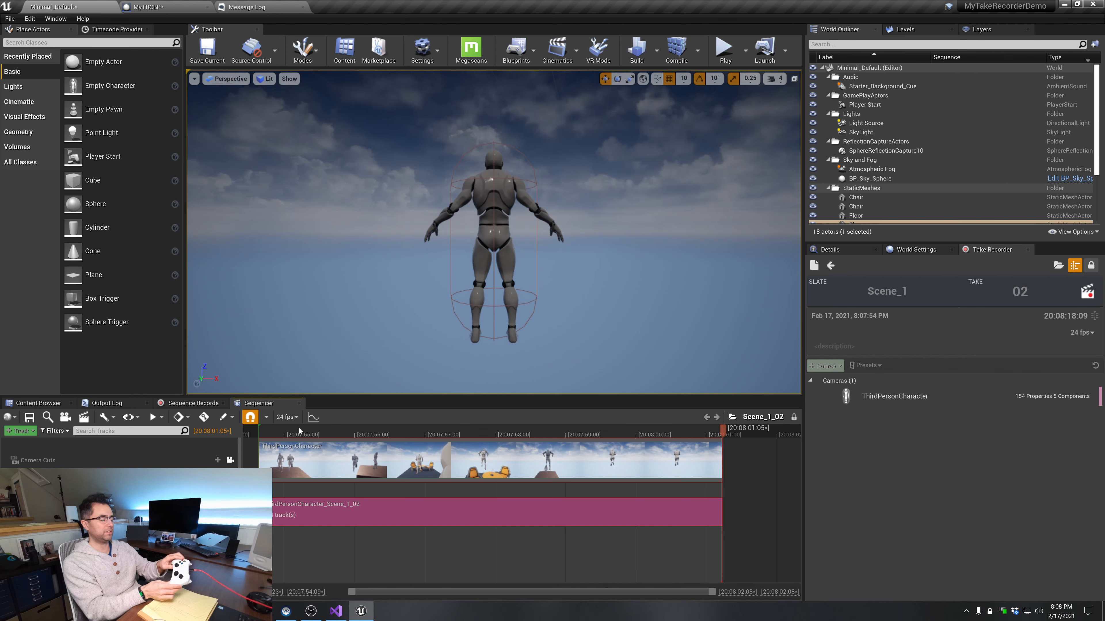